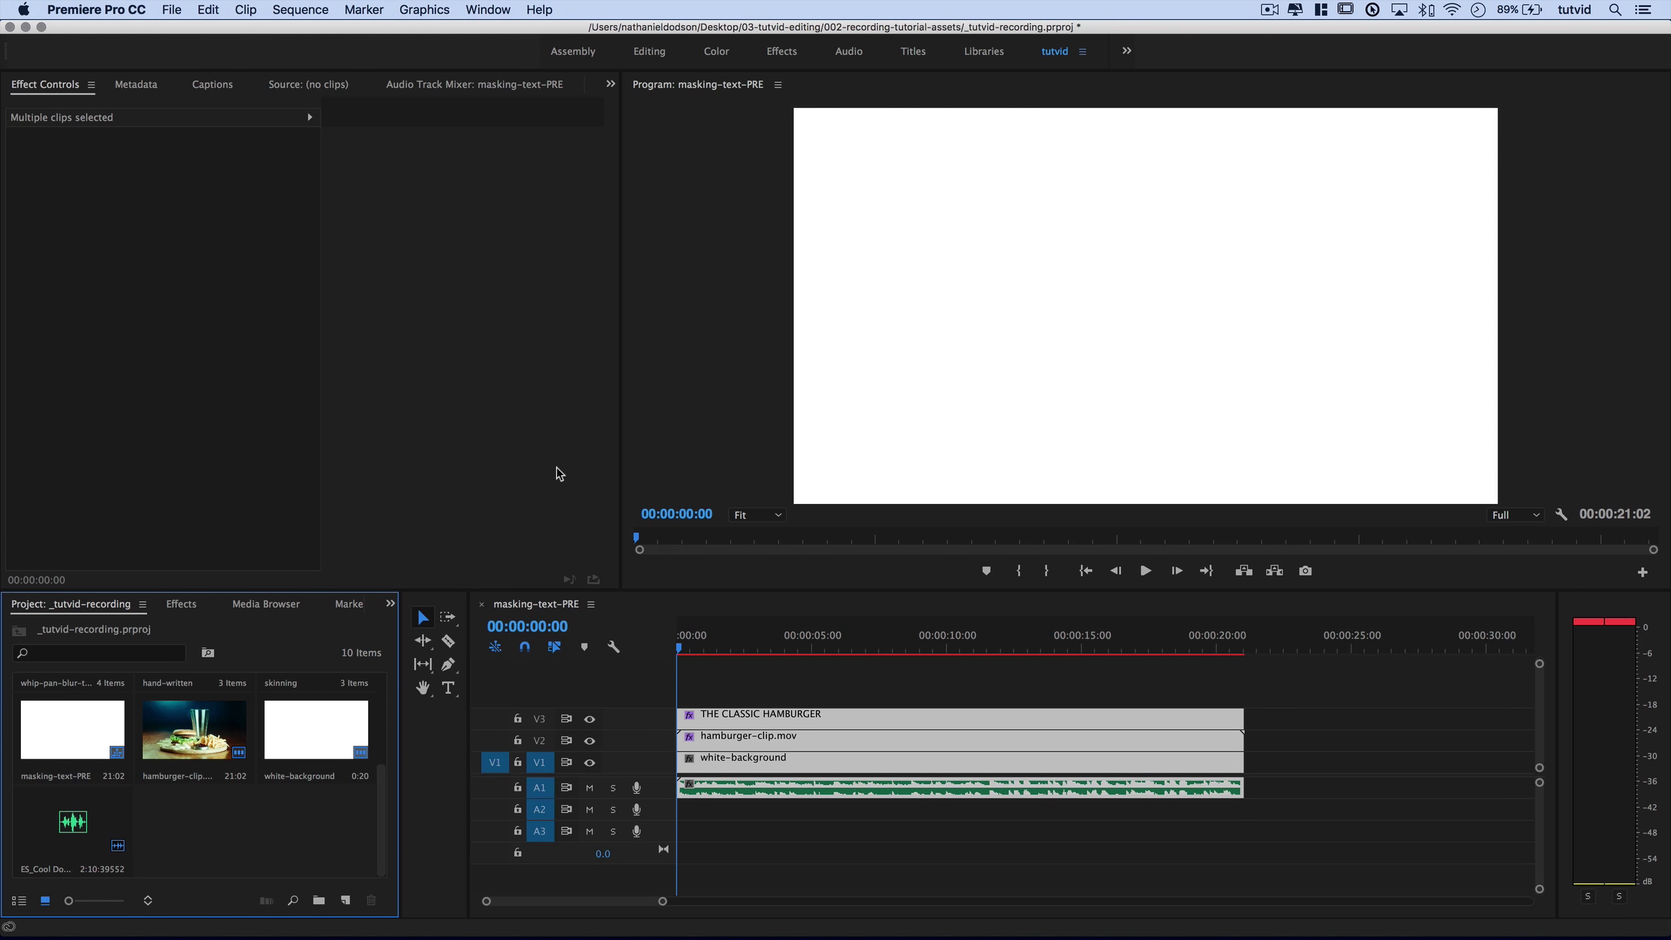
# Make a new sequence from hamburger-clip and raise the clip from V1 to V2.
pyautogui.click(578, 381)
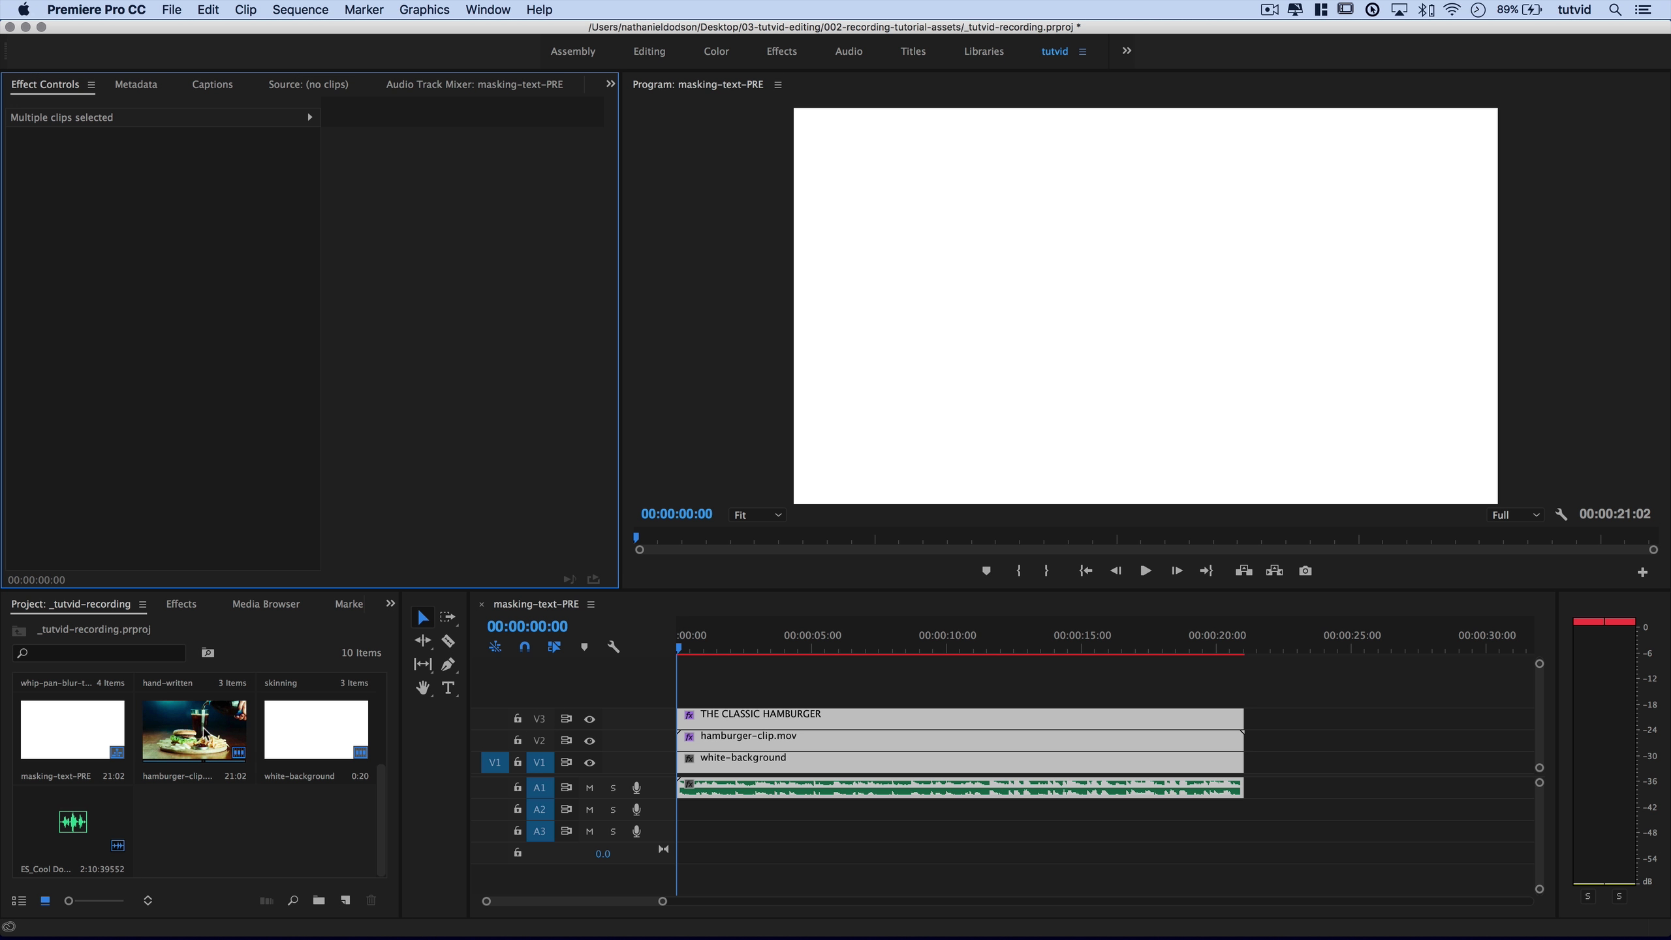
pyautogui.click(204, 729)
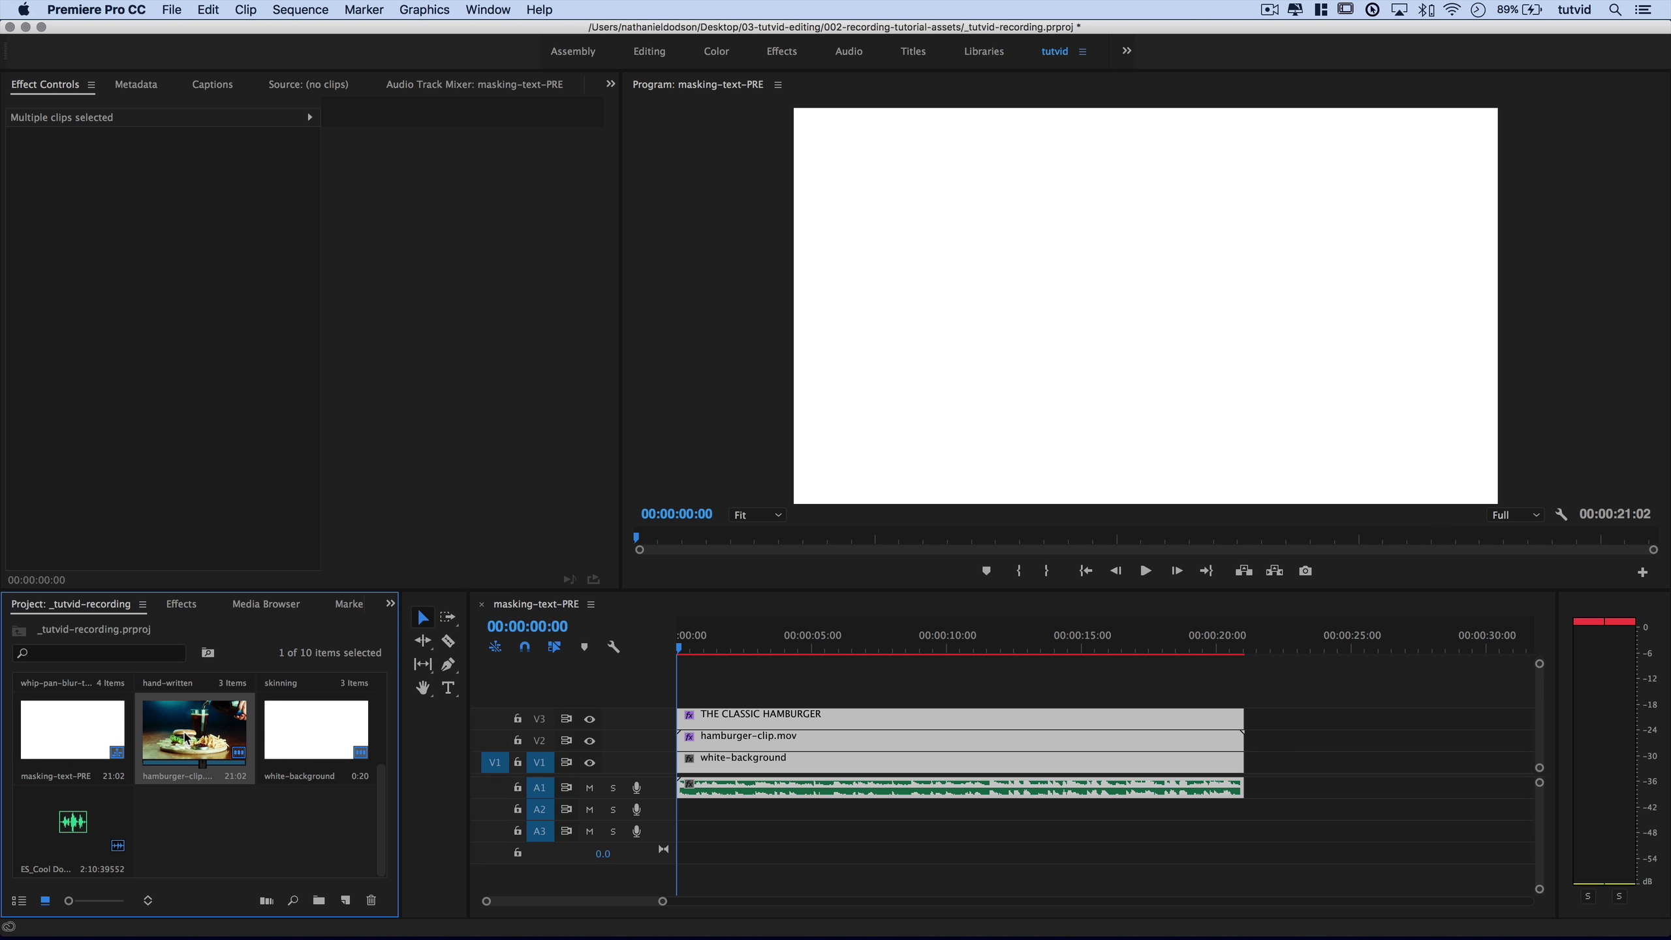
pyautogui.rightClick(183, 734)
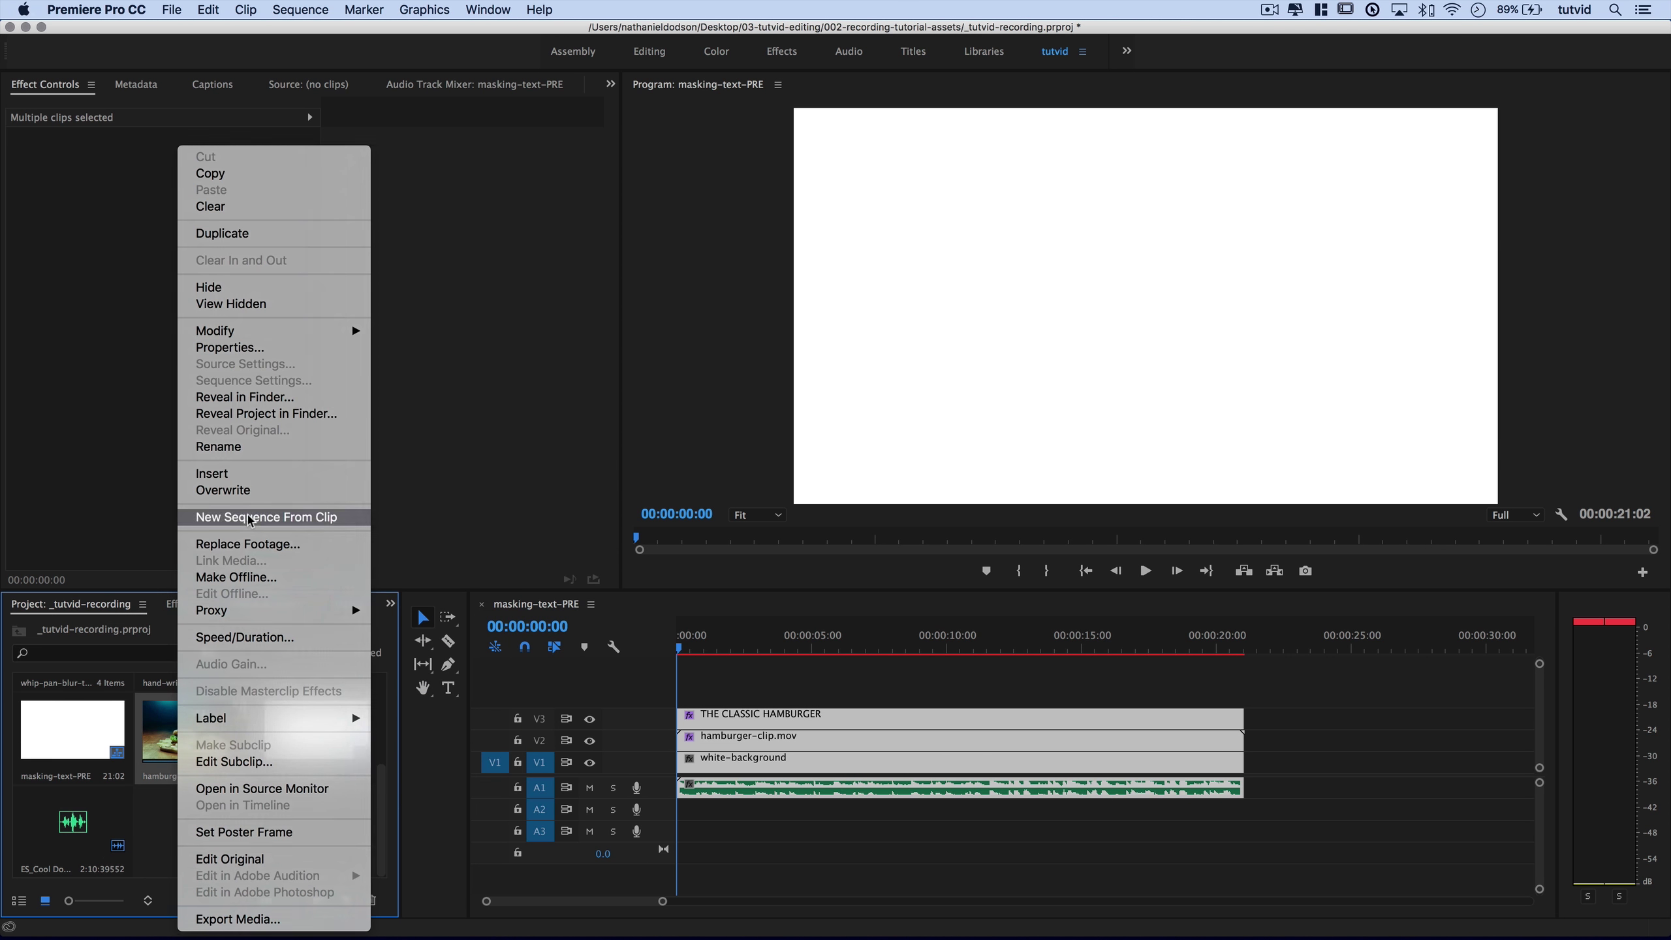
pyautogui.click(251, 519)
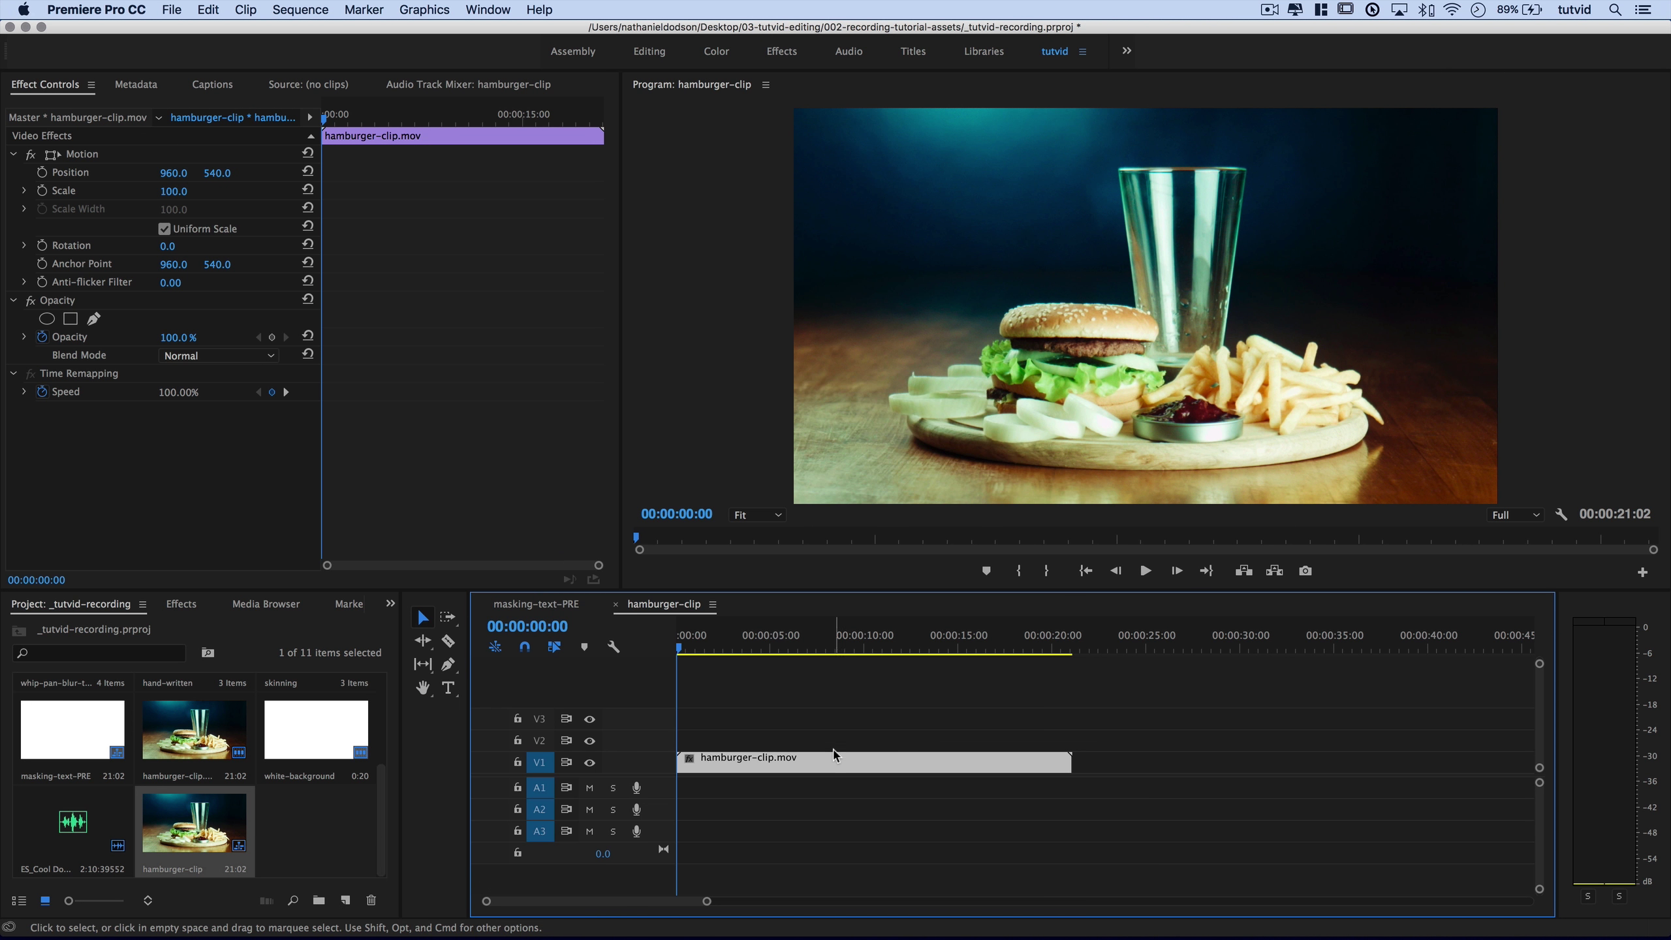
pyautogui.moveTo(818, 763); pyautogui.dragTo(820, 743)
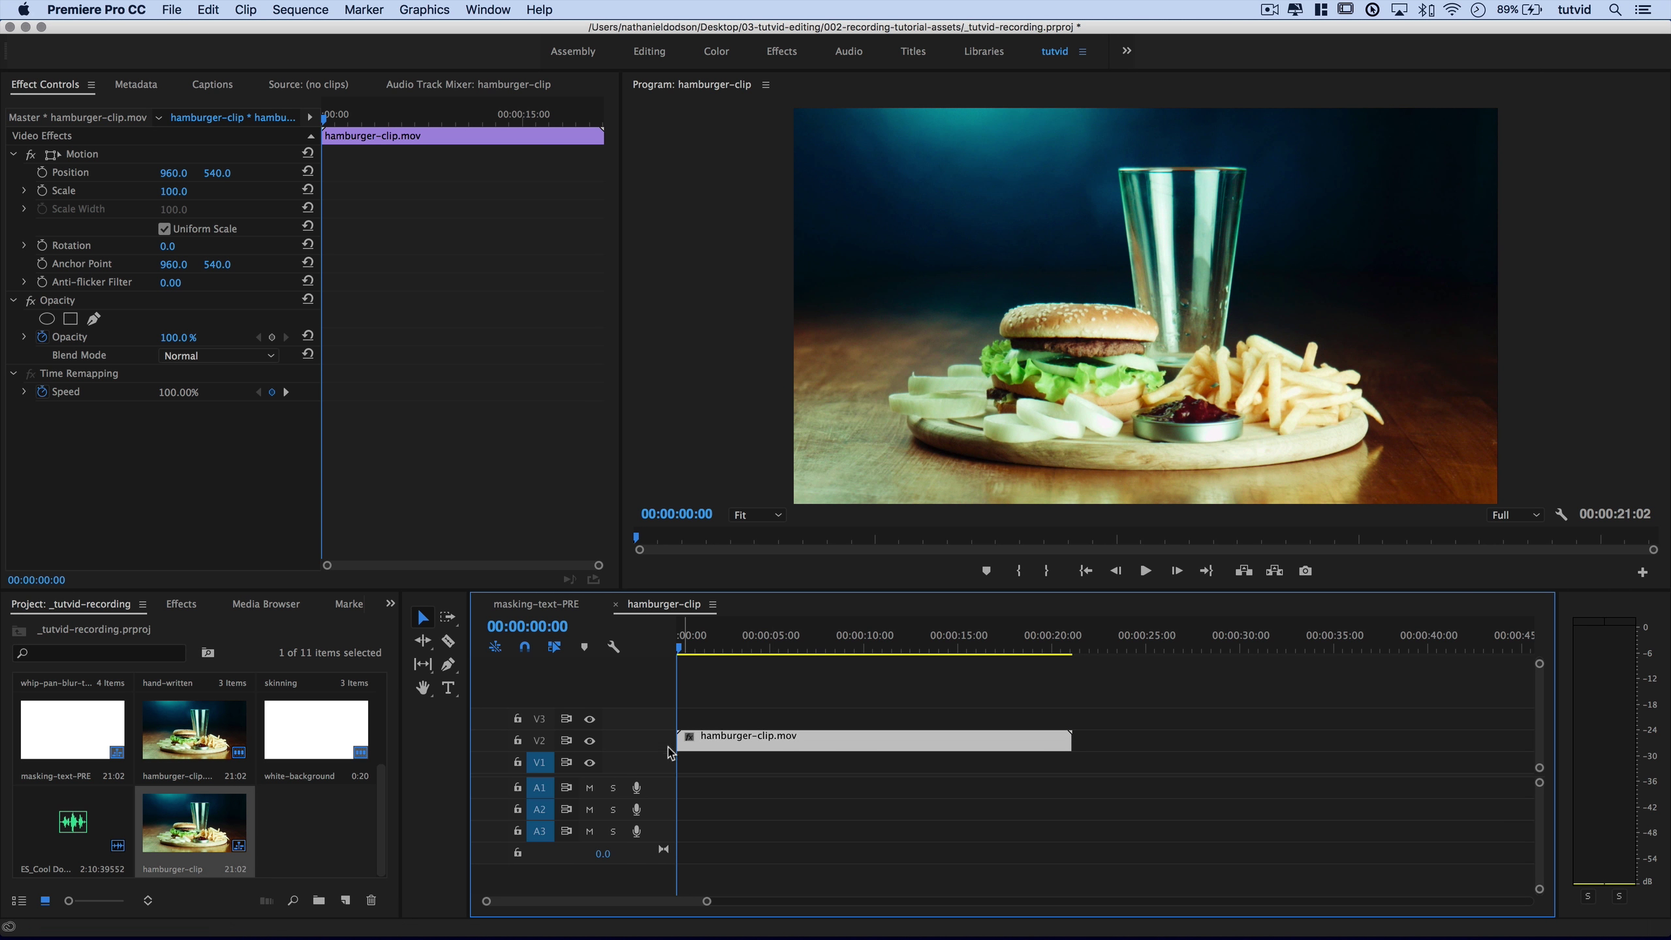
# Create a white Color Matte, keeping the default video settings and name.
pyautogui.click(345, 899)
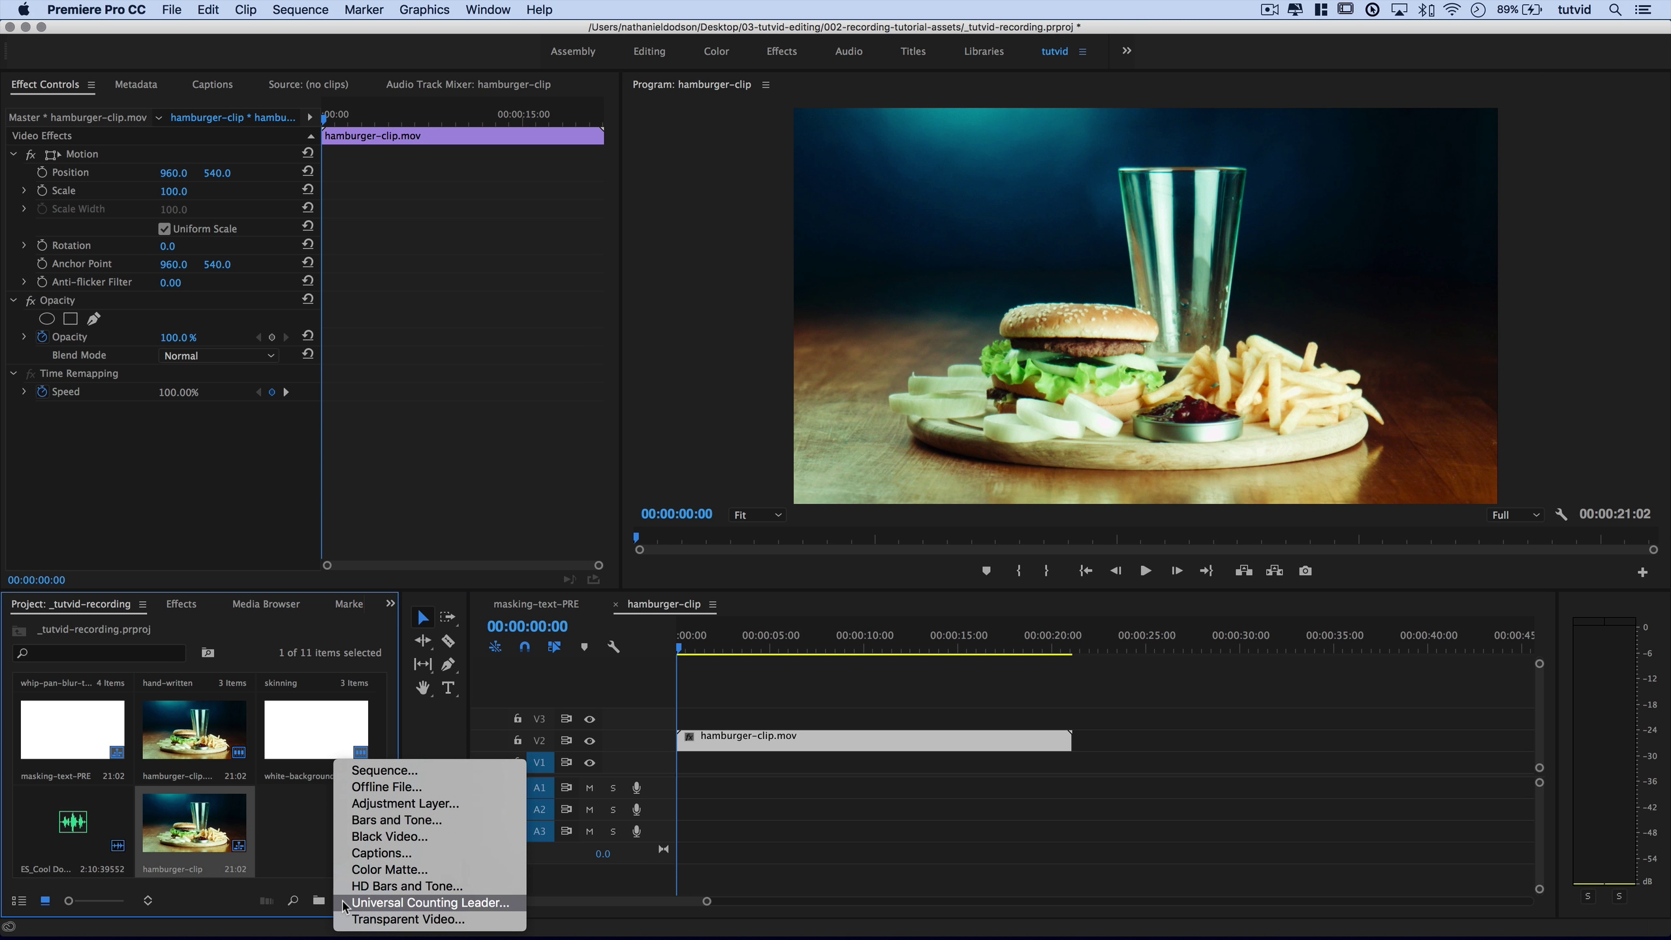
pyautogui.click(337, 898)
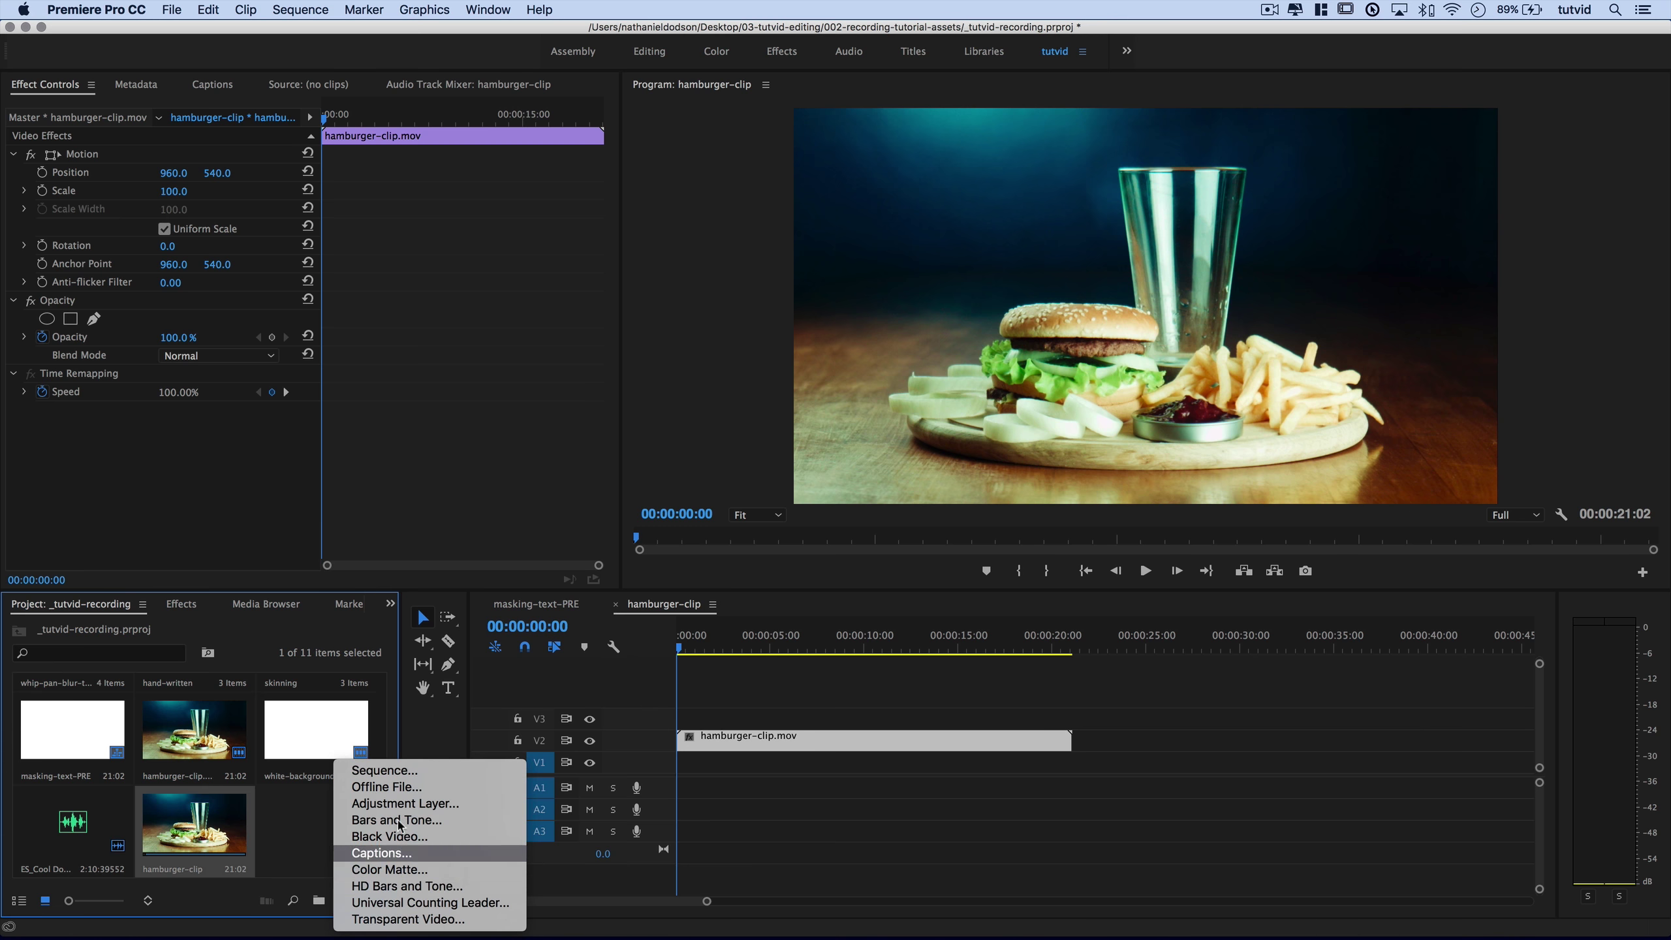
pyautogui.click(389, 870)
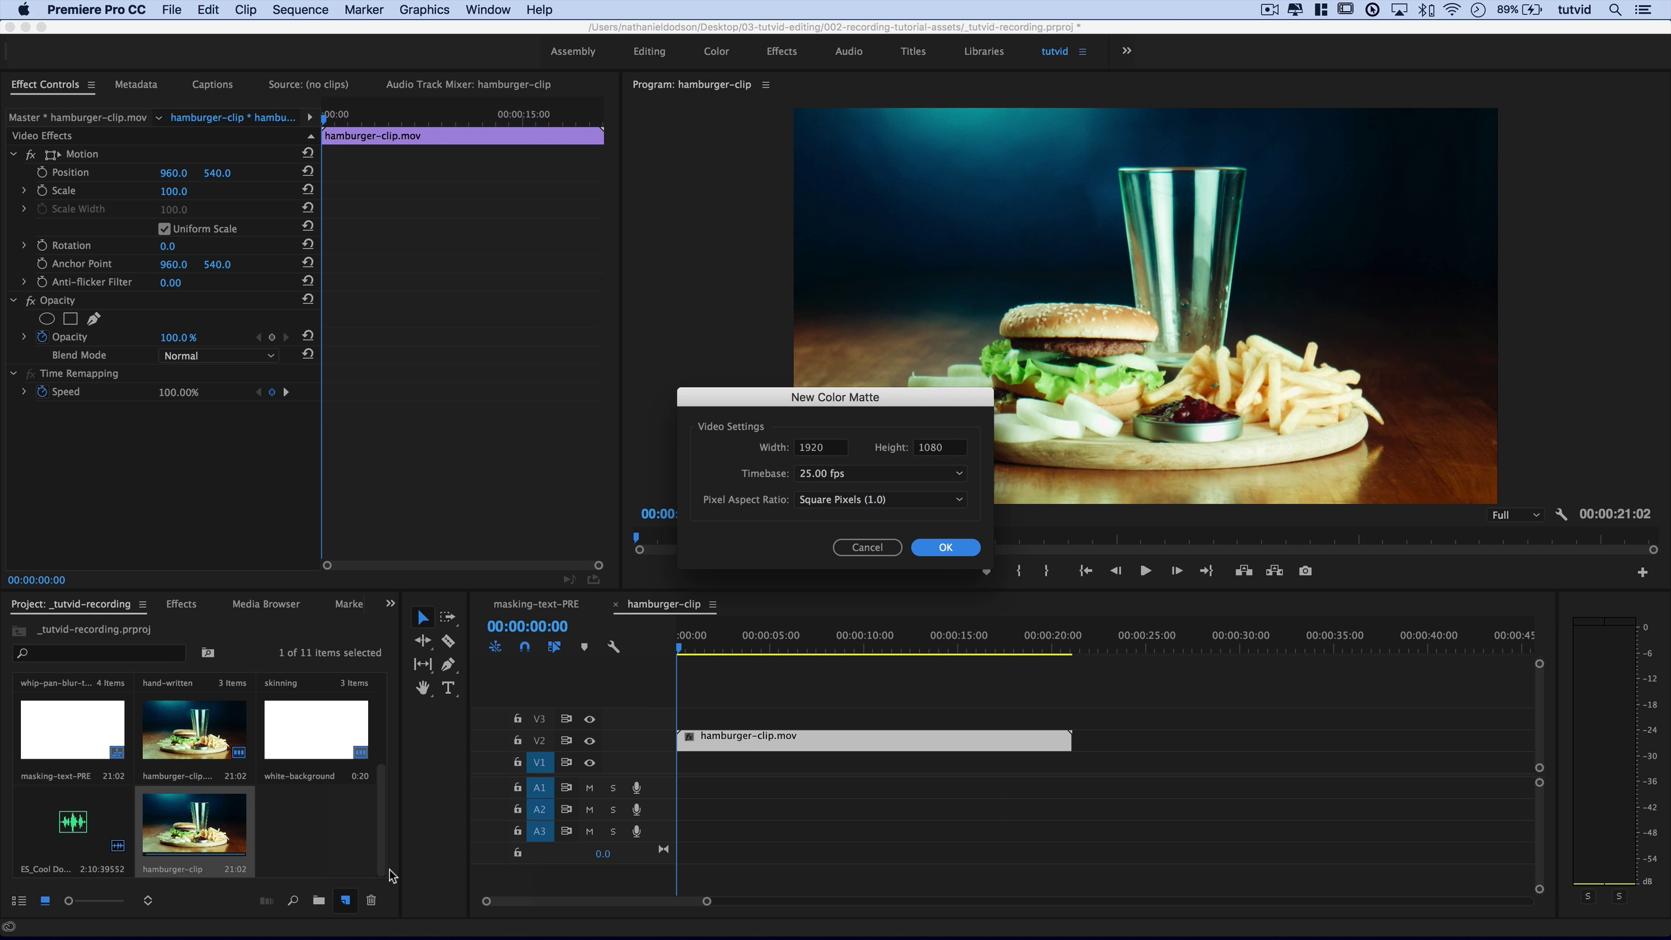
pyautogui.click(944, 547)
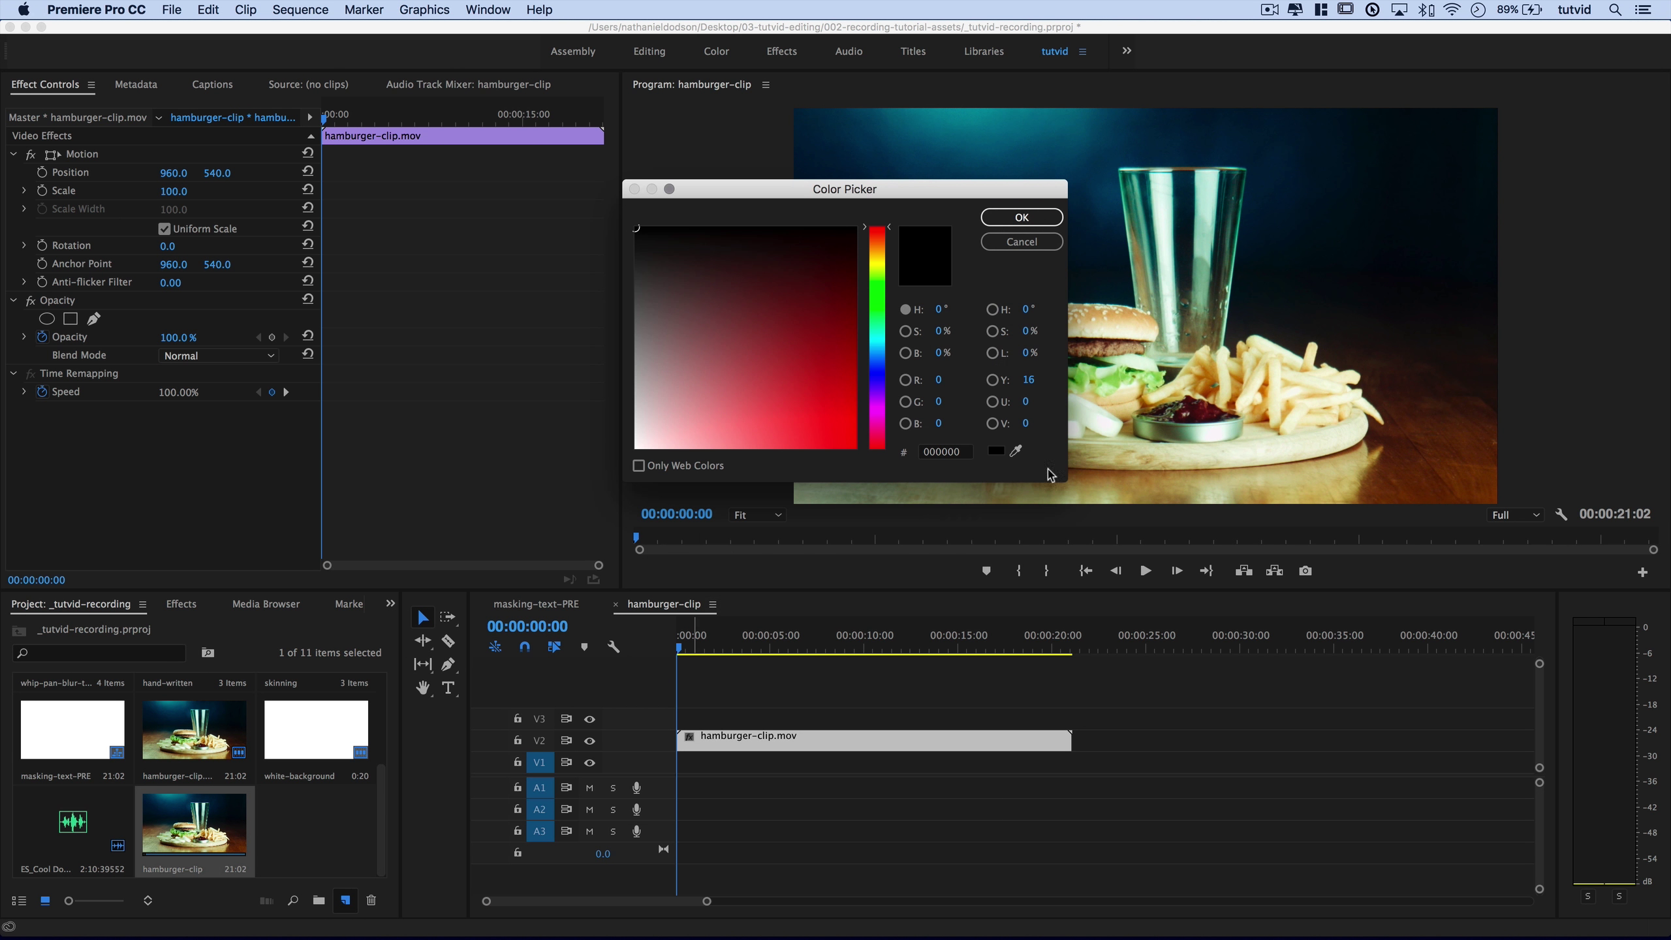
pyautogui.moveTo(784, 379); pyautogui.dragTo(622, 448)
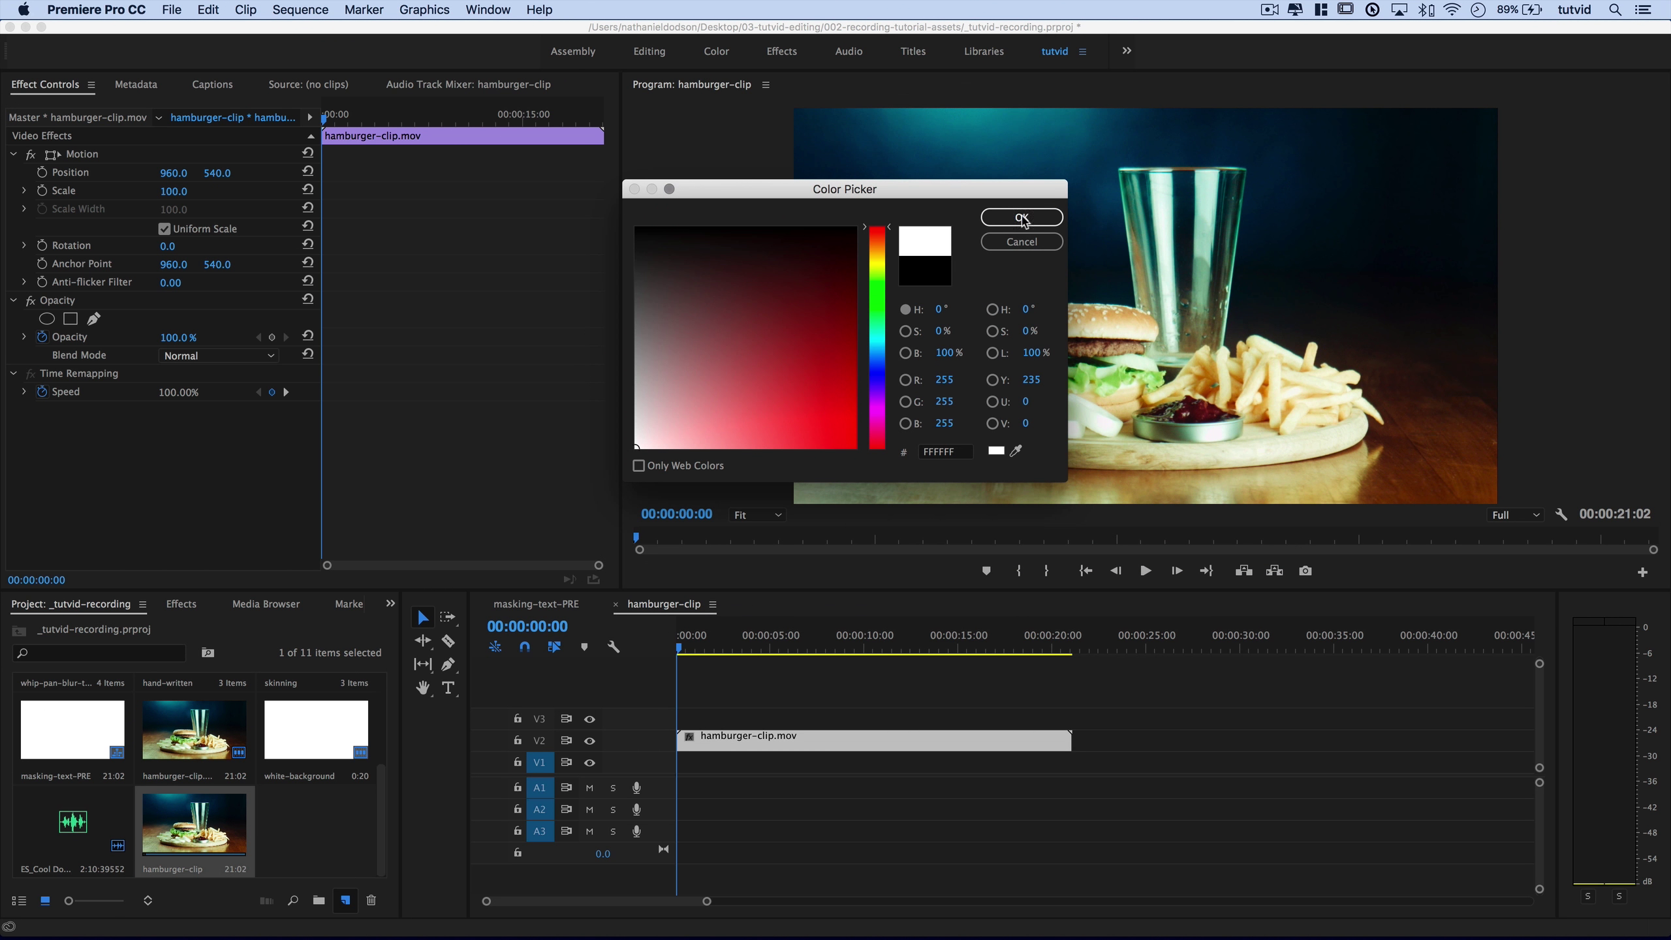
pyautogui.click(1023, 218)
pyautogui.click(872, 511)
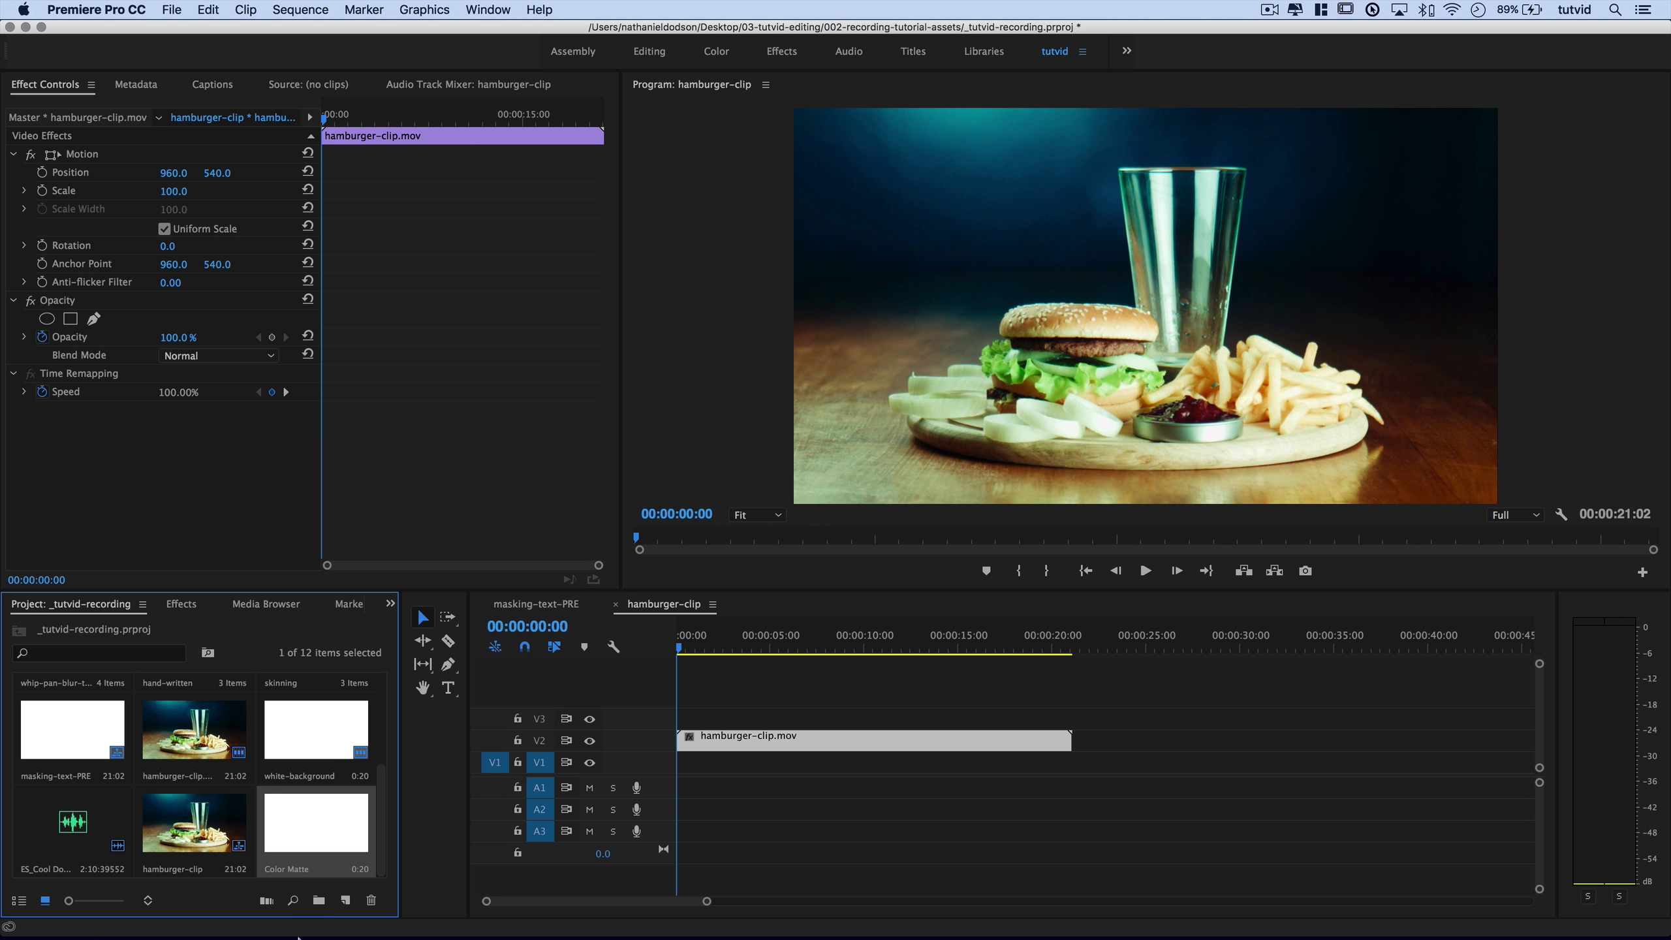
# Place the white Color Matte at the start of V1 and preview the sequence.
pyautogui.moveTo(298, 821)
pyautogui.mouseDown()
pyautogui.moveTo(692, 764)
pyautogui.moveTo(1070, 764)
pyautogui.mouseUp()
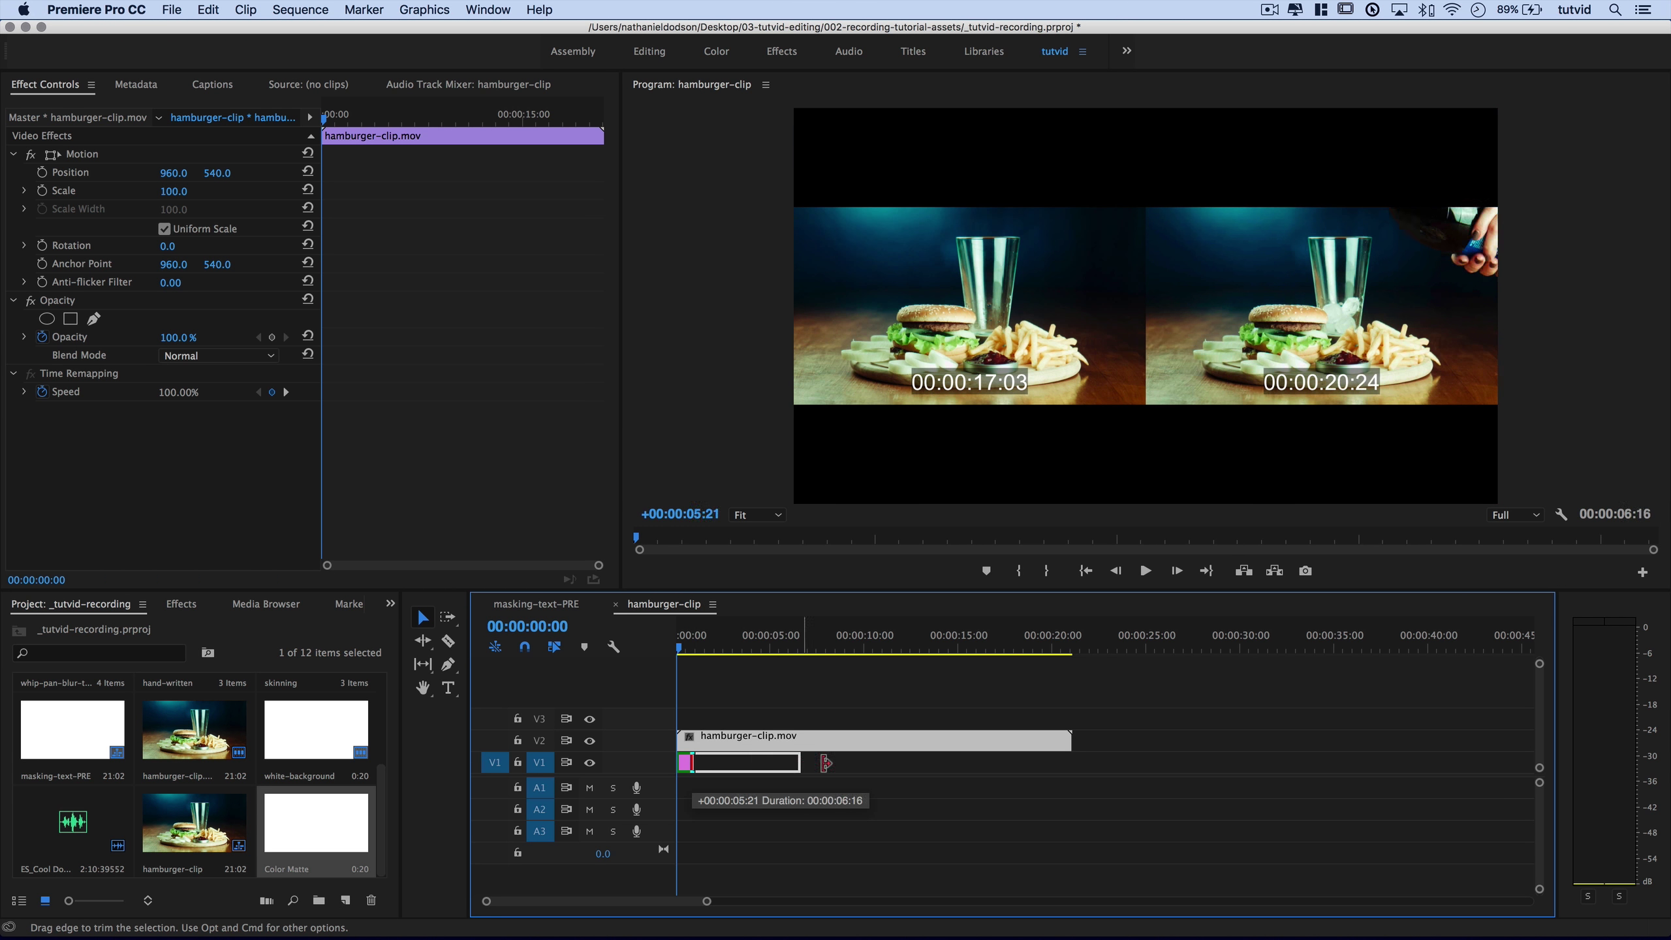
pyautogui.press('space')
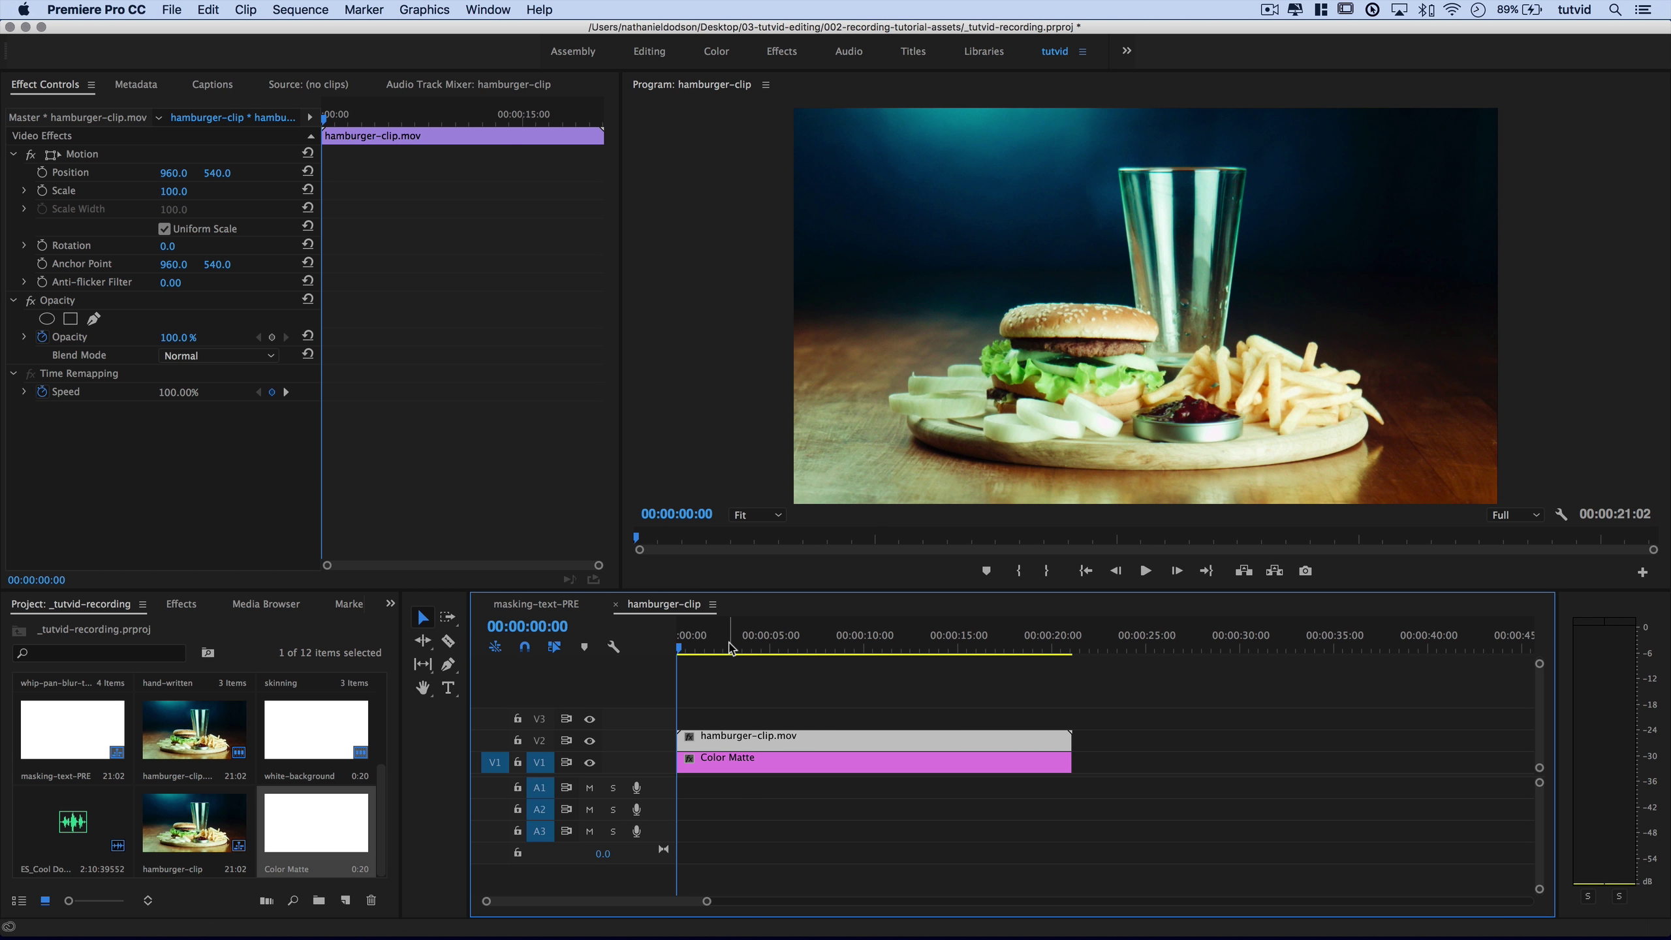
pyautogui.press('Home')
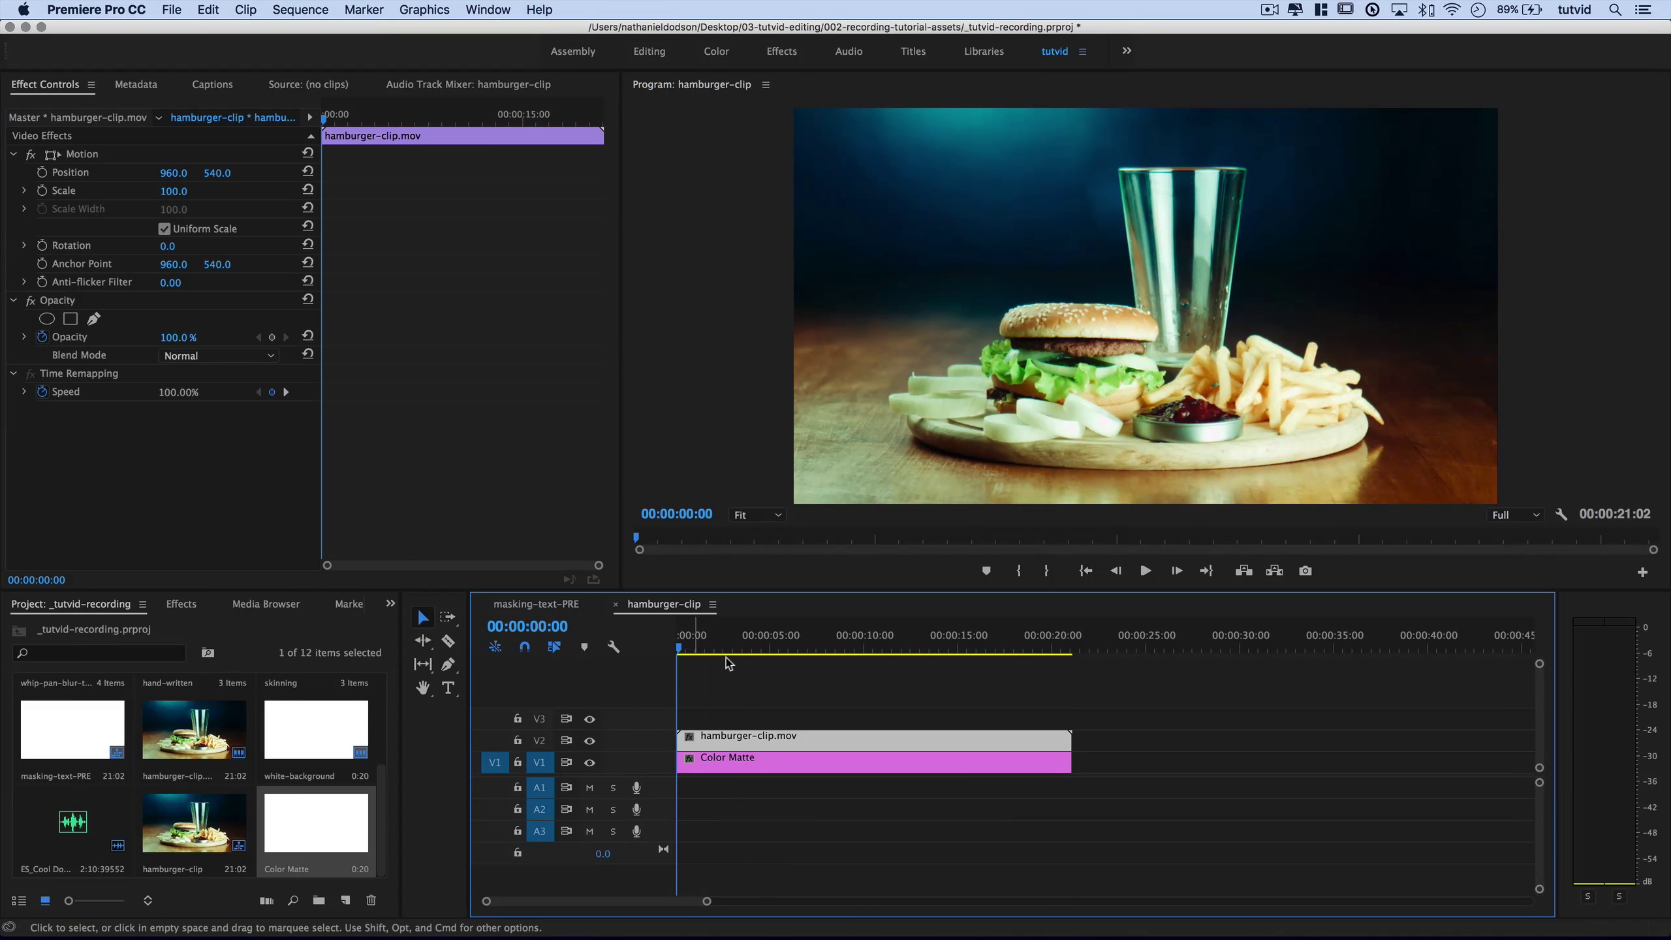
pyautogui.moveTo(859, 657); pyautogui.dragTo(800, 688)
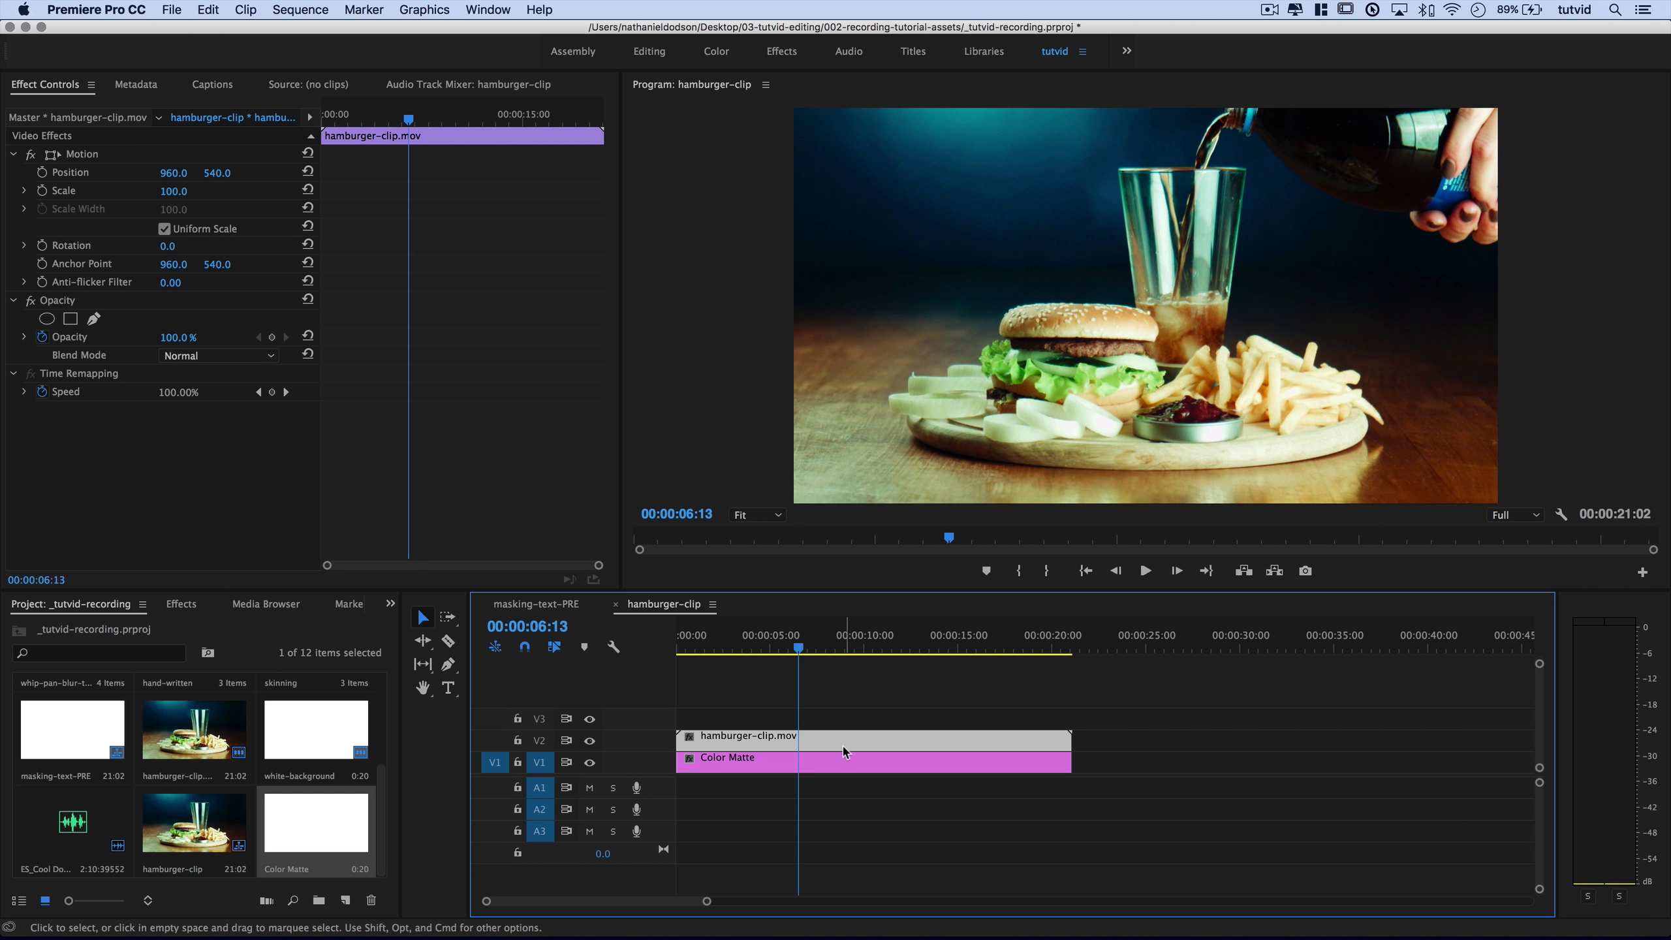
# Compare with the masking-text-PRE sequence, then select the hamburger clip on V2.
pyautogui.click(556, 610)
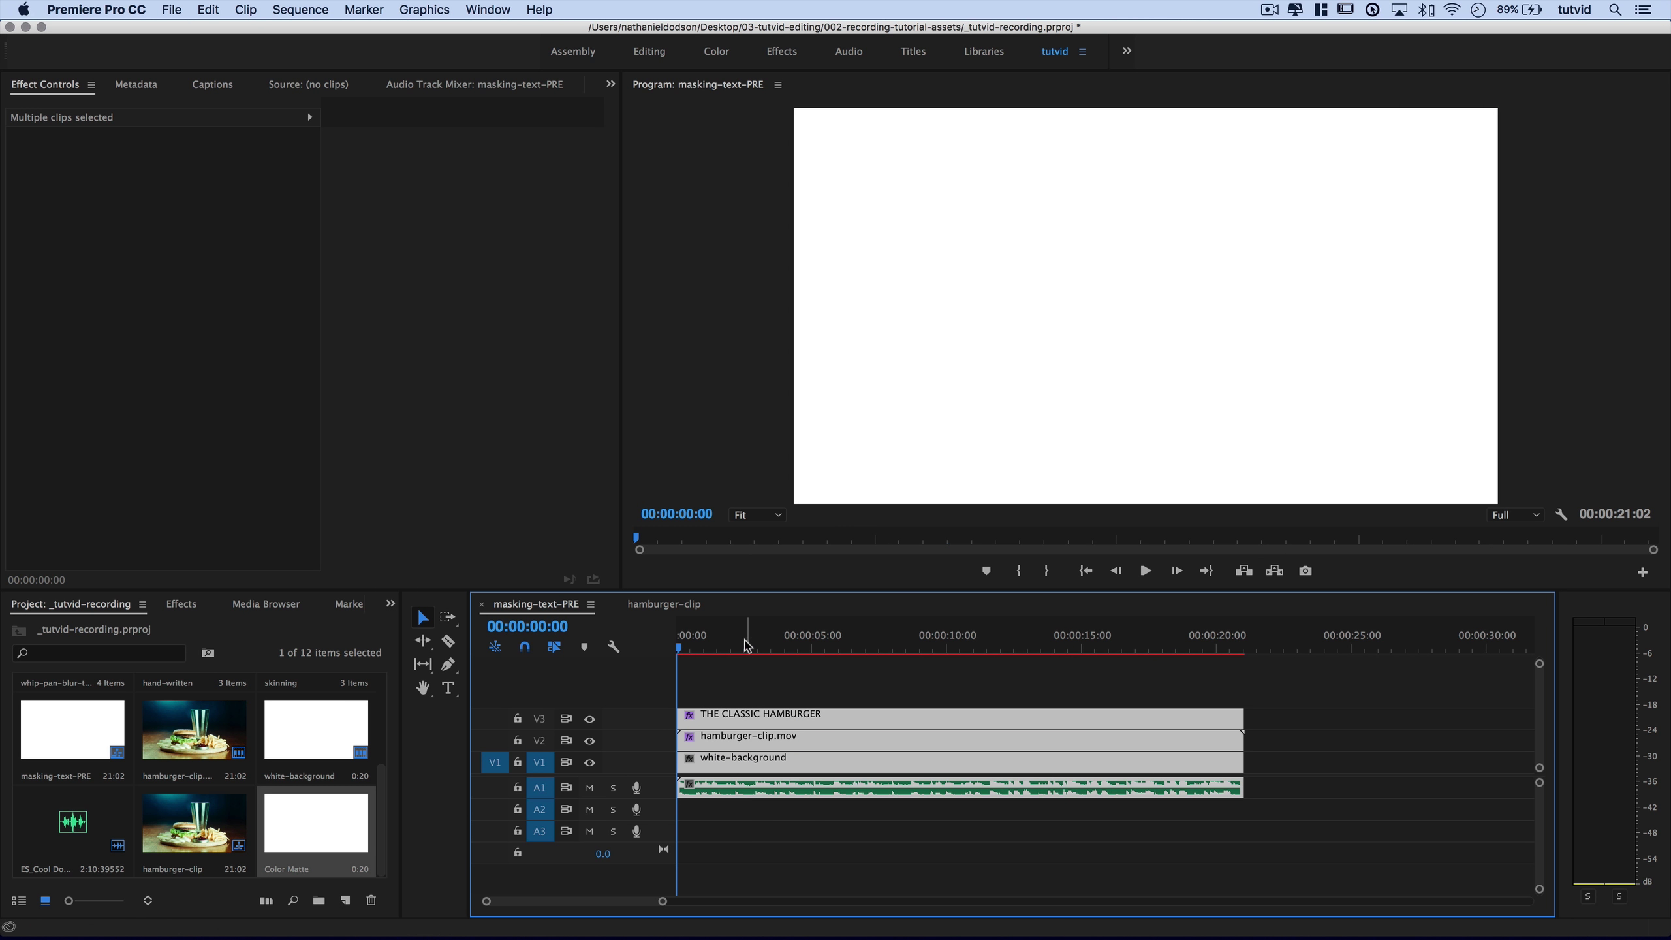
pyautogui.moveTo(746, 641); pyautogui.dragTo(791, 645)
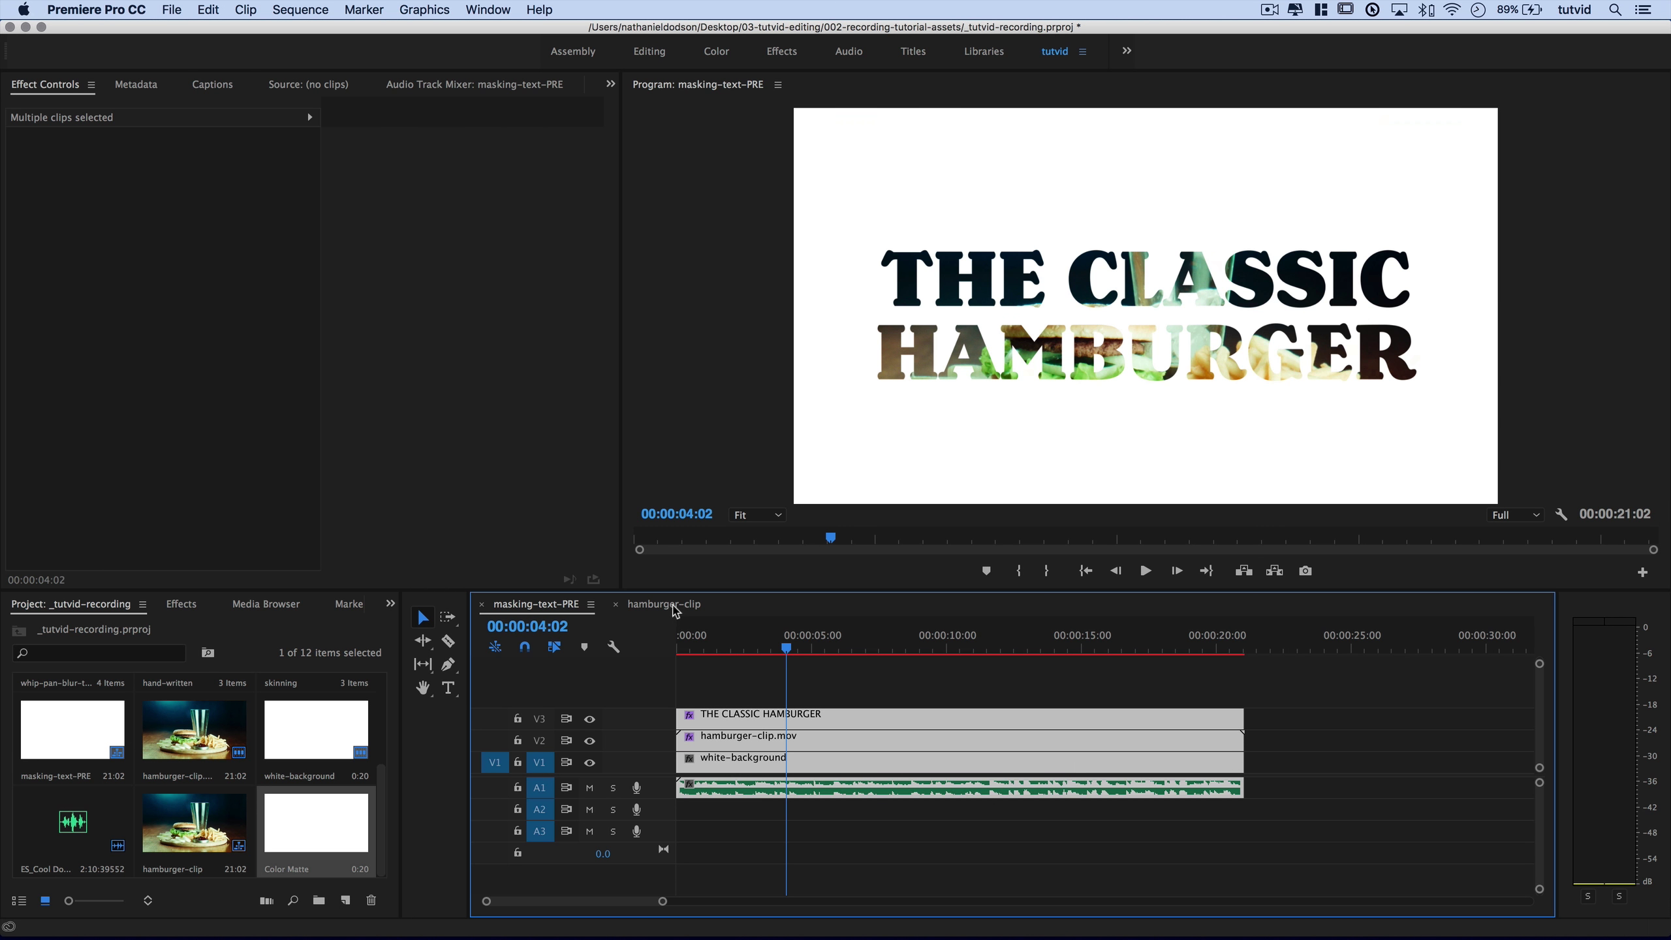
pyautogui.click(676, 608)
pyautogui.click(763, 770)
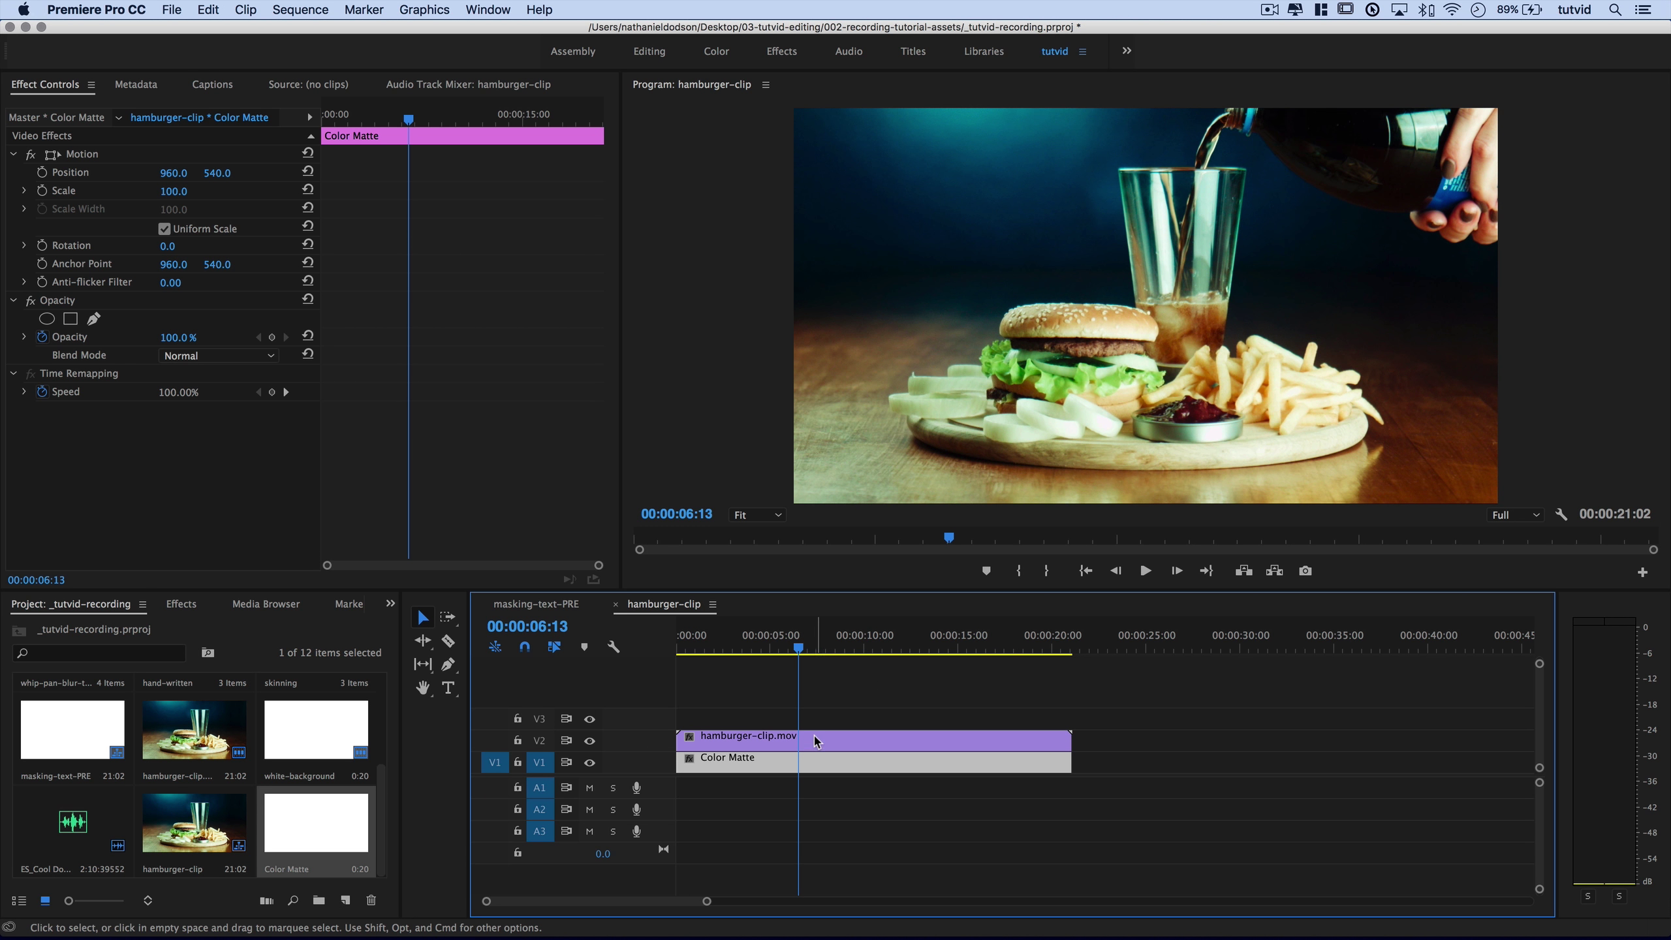
pyautogui.click(713, 739)
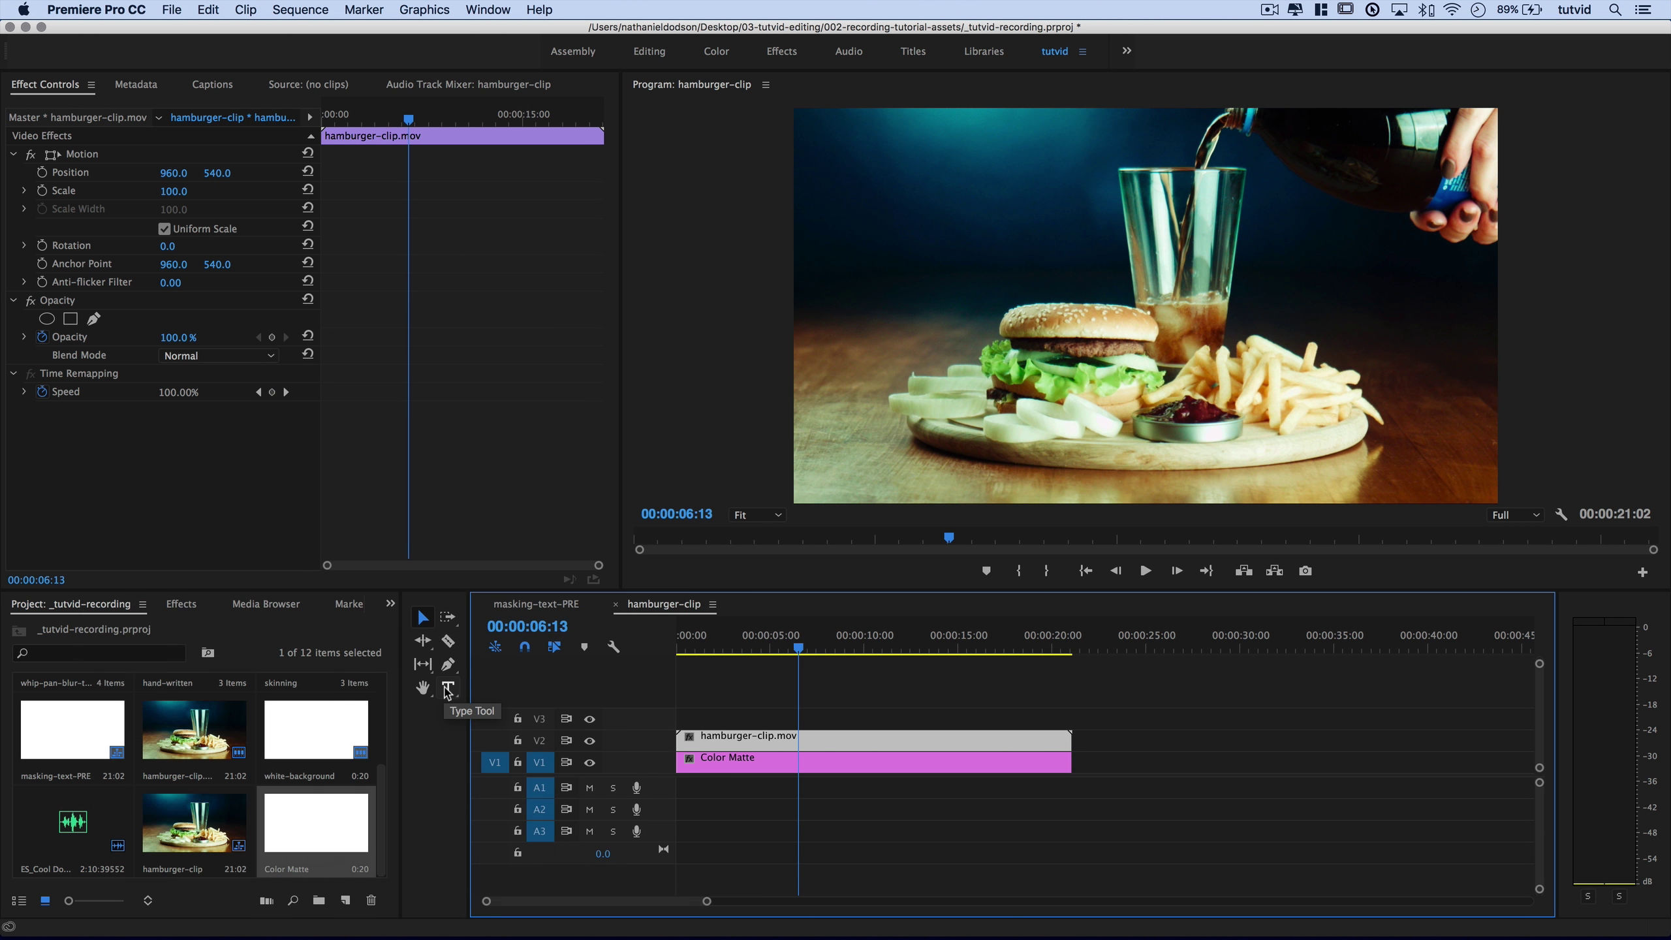
# Type the two-line title 'THE CLASSIC' / 'HAMBURGER' over the video with the Type Tool.
pyautogui.click(446, 693)
pyautogui.click(1032, 269)
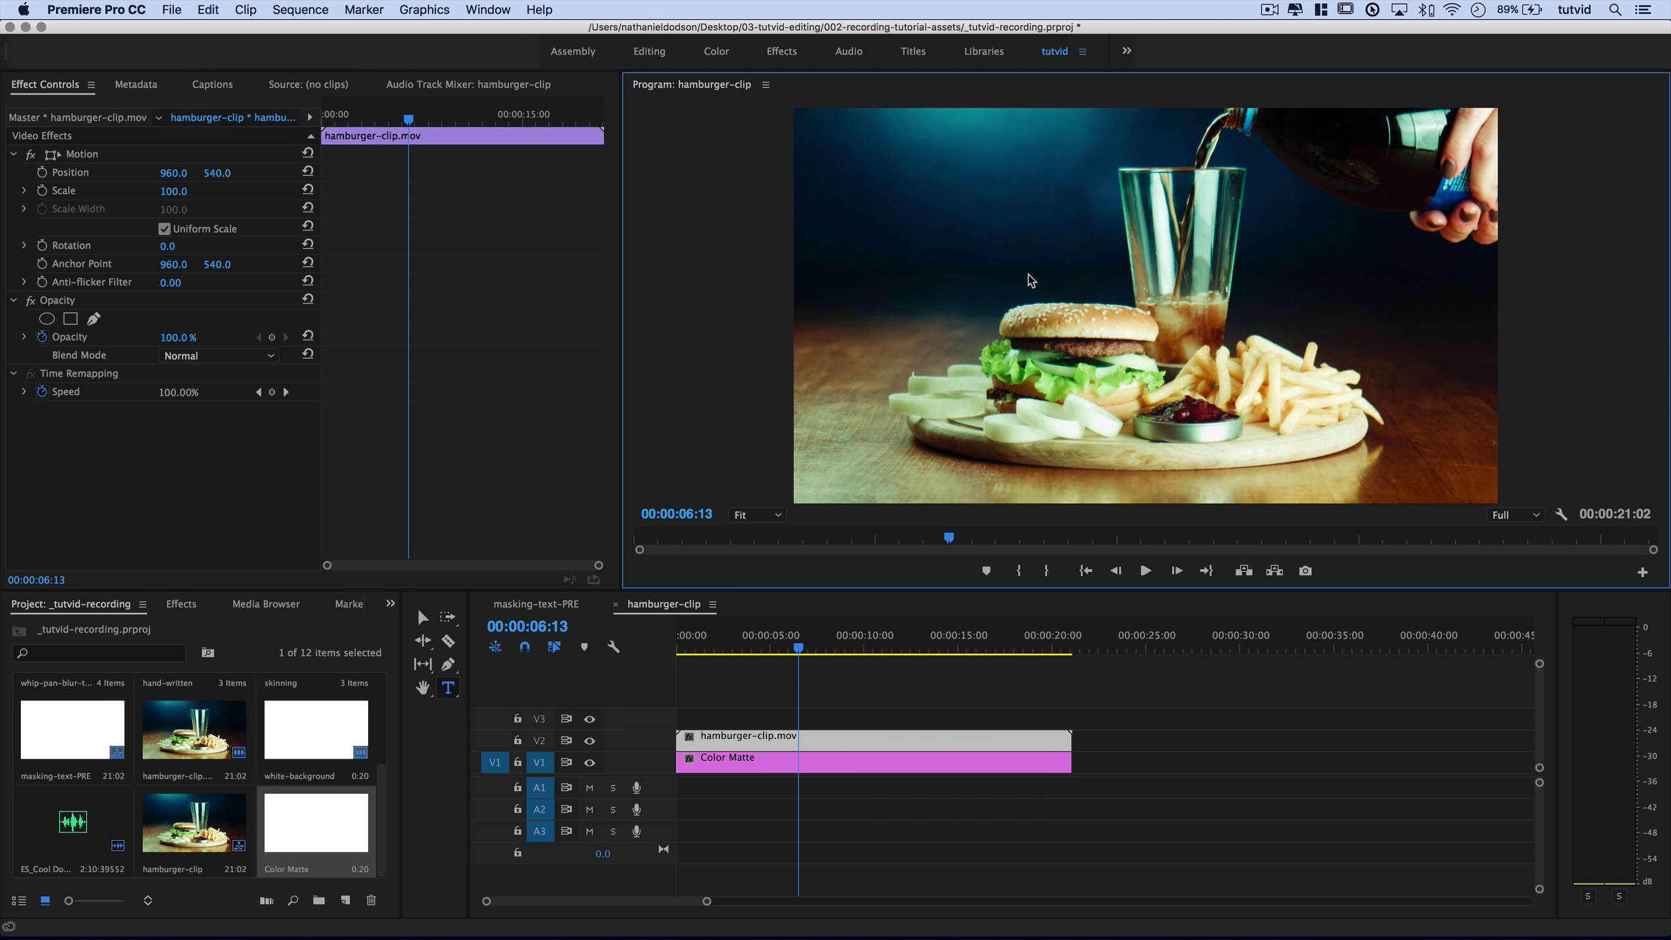
pyautogui.write('T')
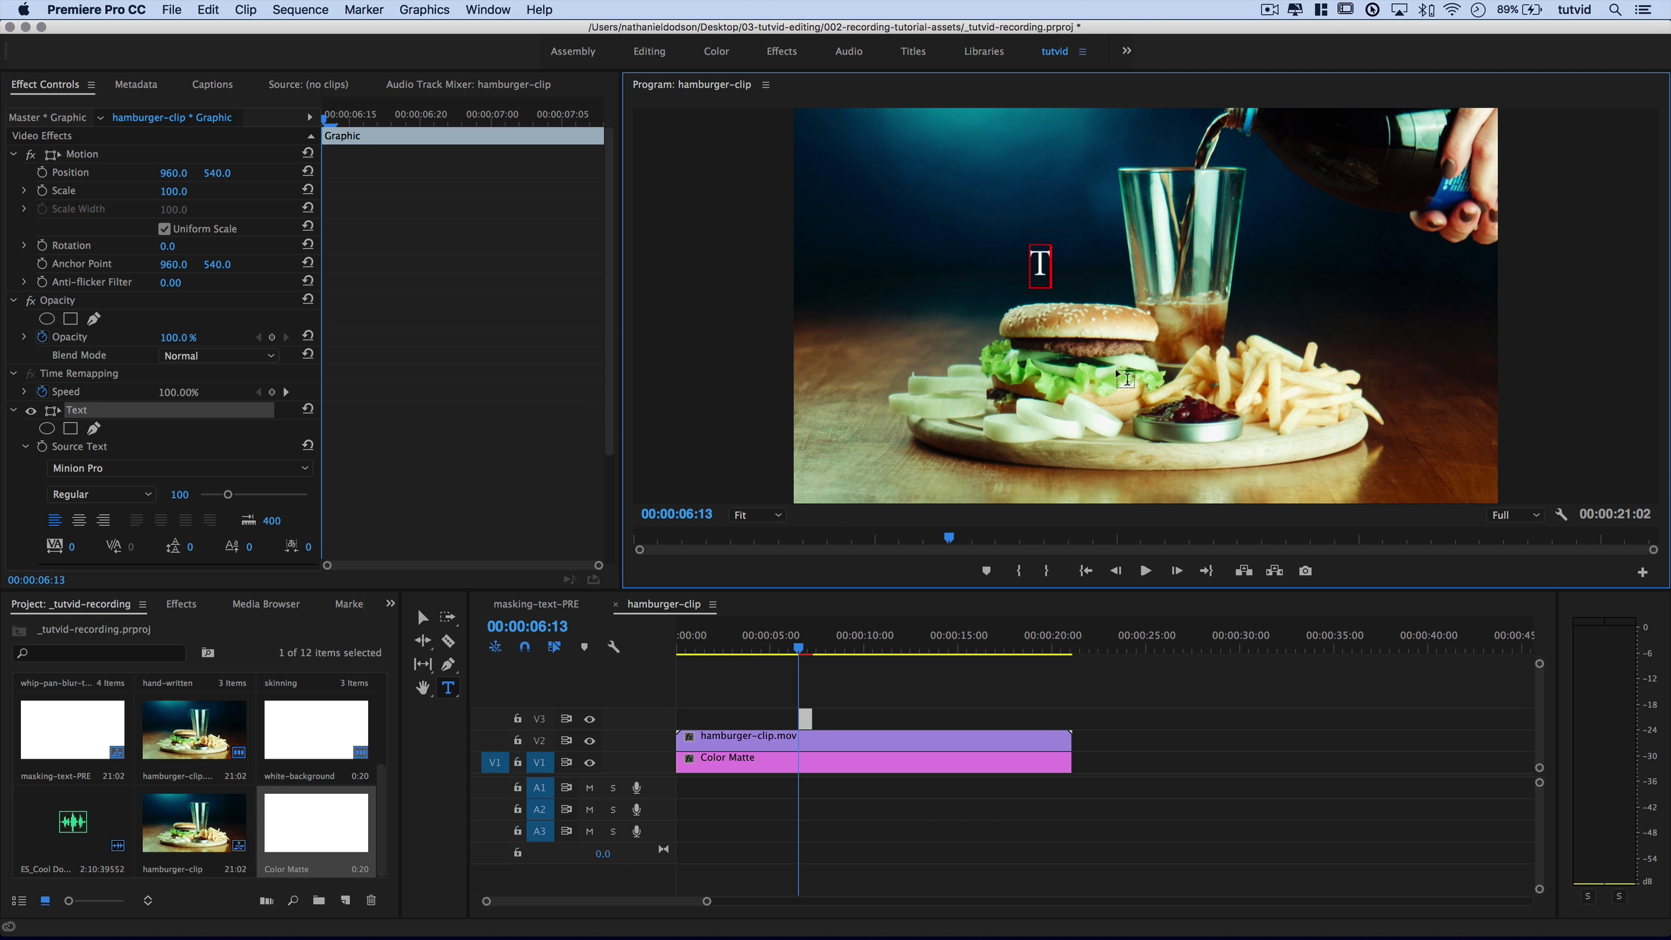
pyautogui.write('HE CLASSIC')
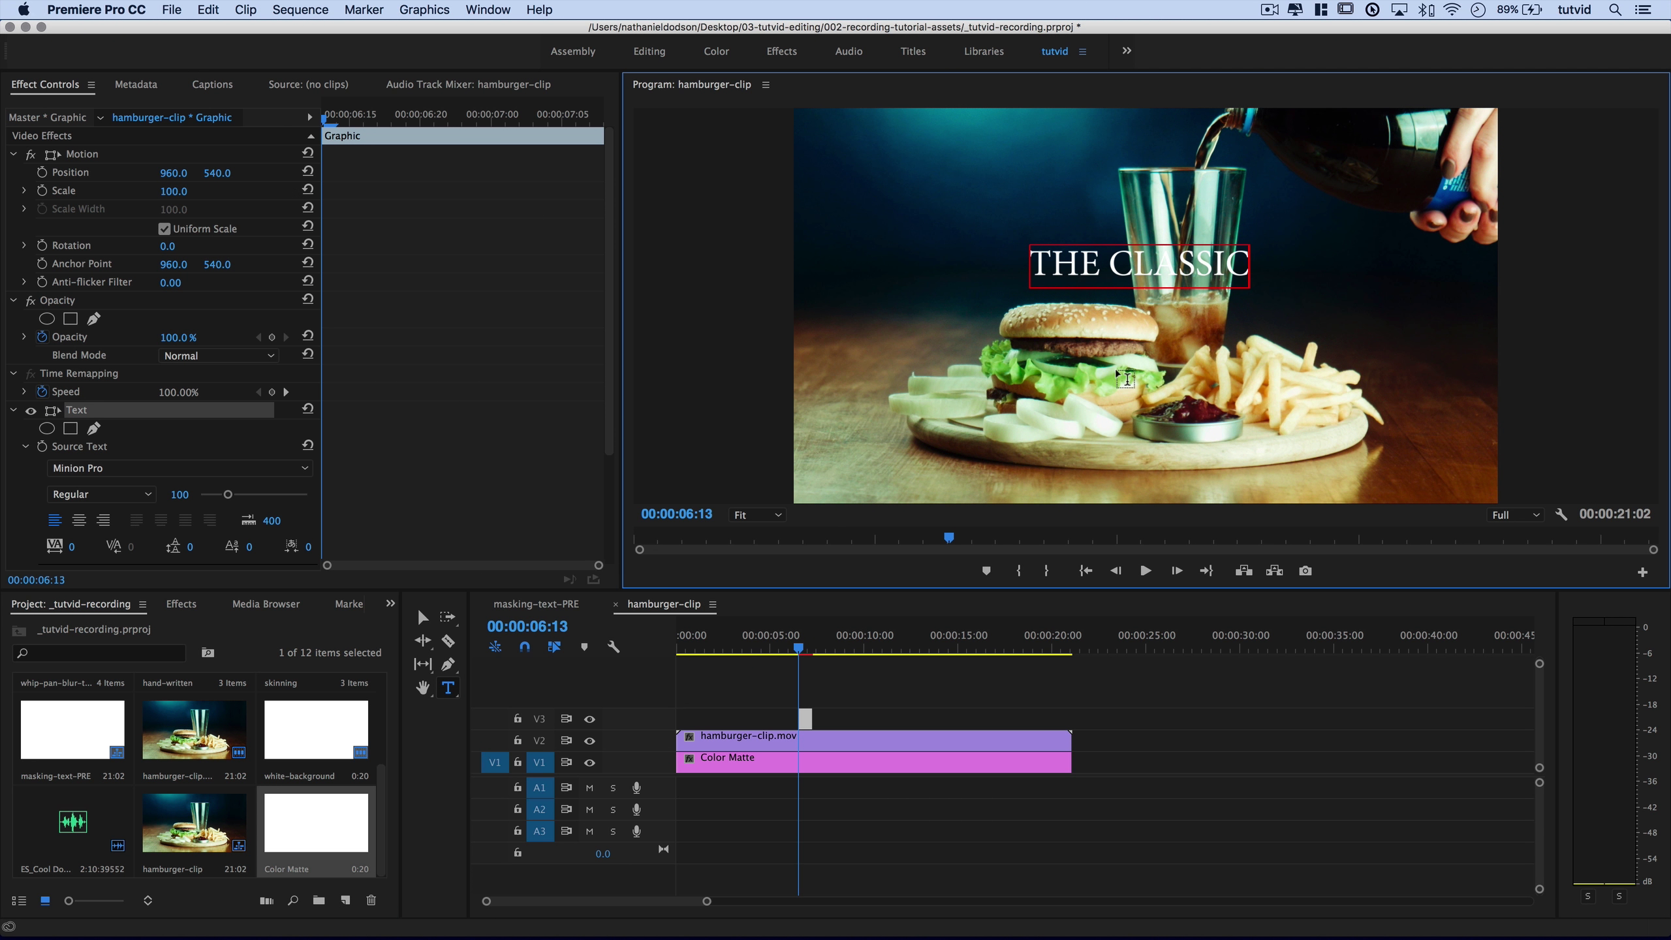
pyautogui.press('Return')
pyautogui.write('HAMBUR')
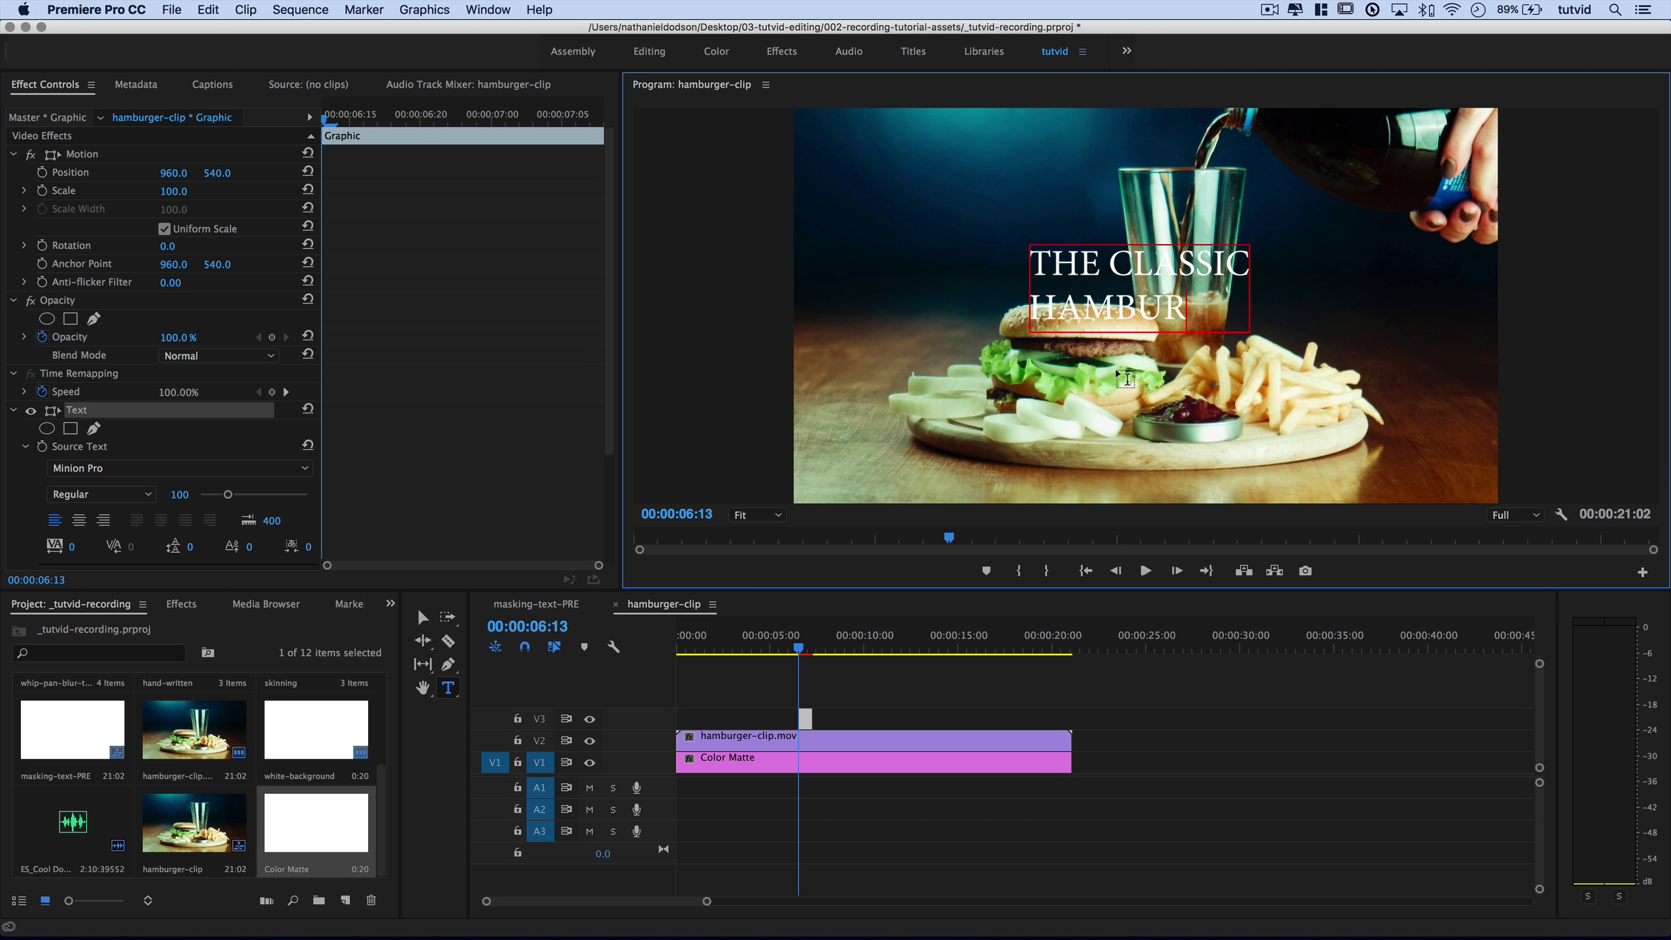
pyautogui.write('GER')
pyautogui.press('Escape')
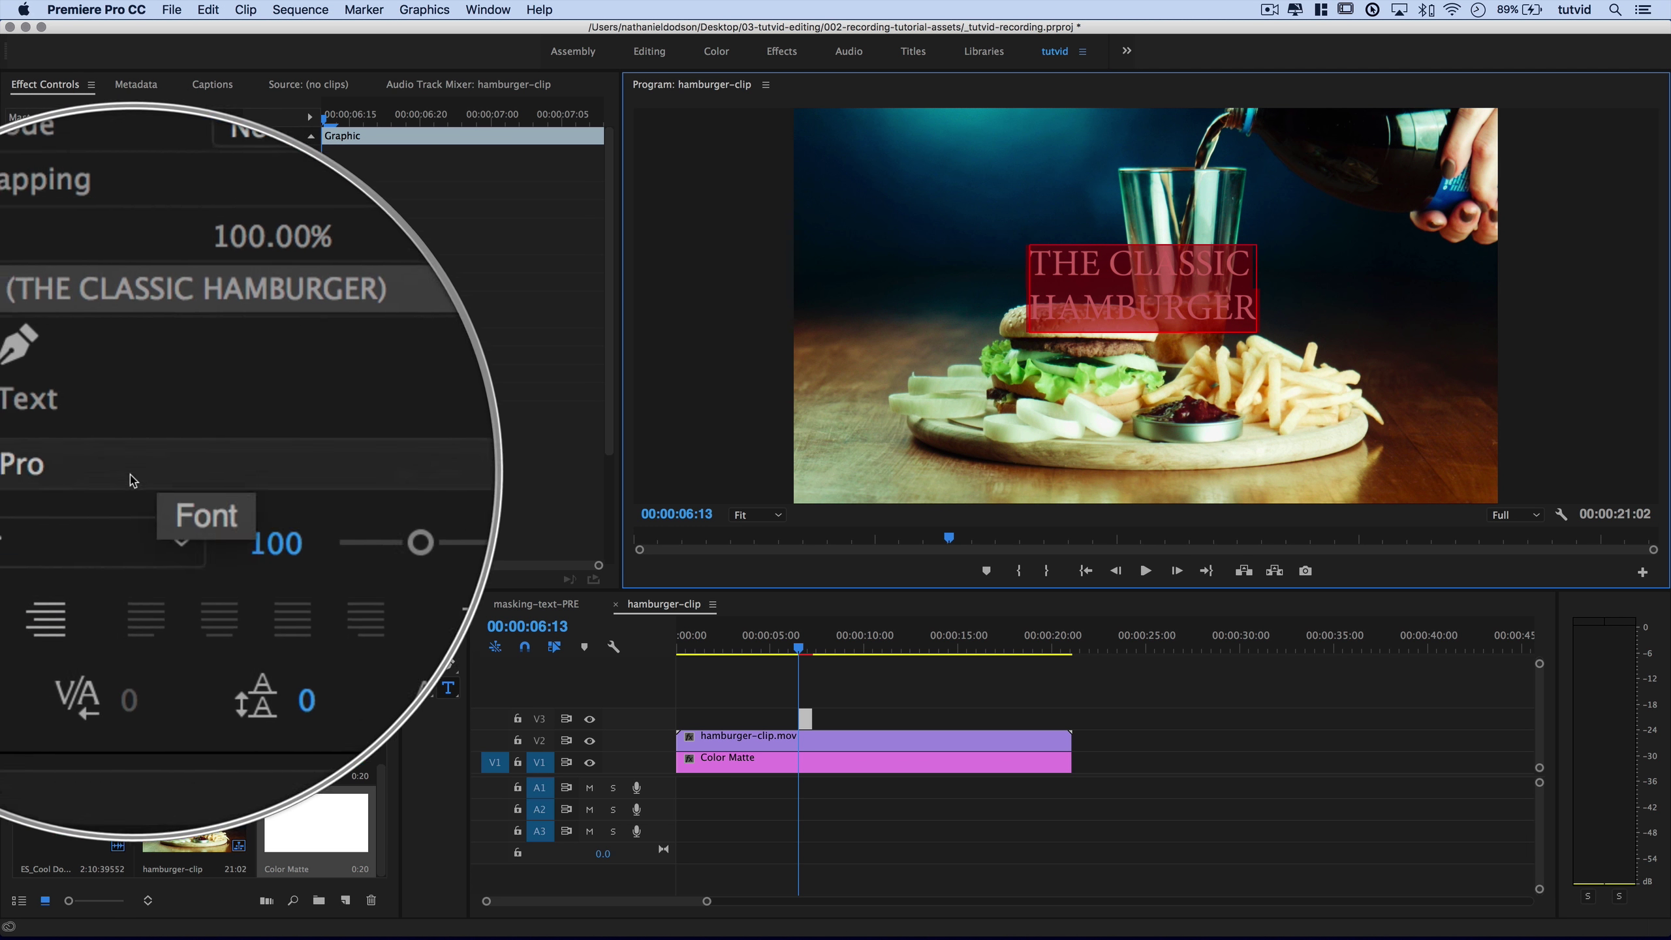
# Choose Henriette from the Source Text font list in Effect Controls.
pyautogui.click(112, 470)
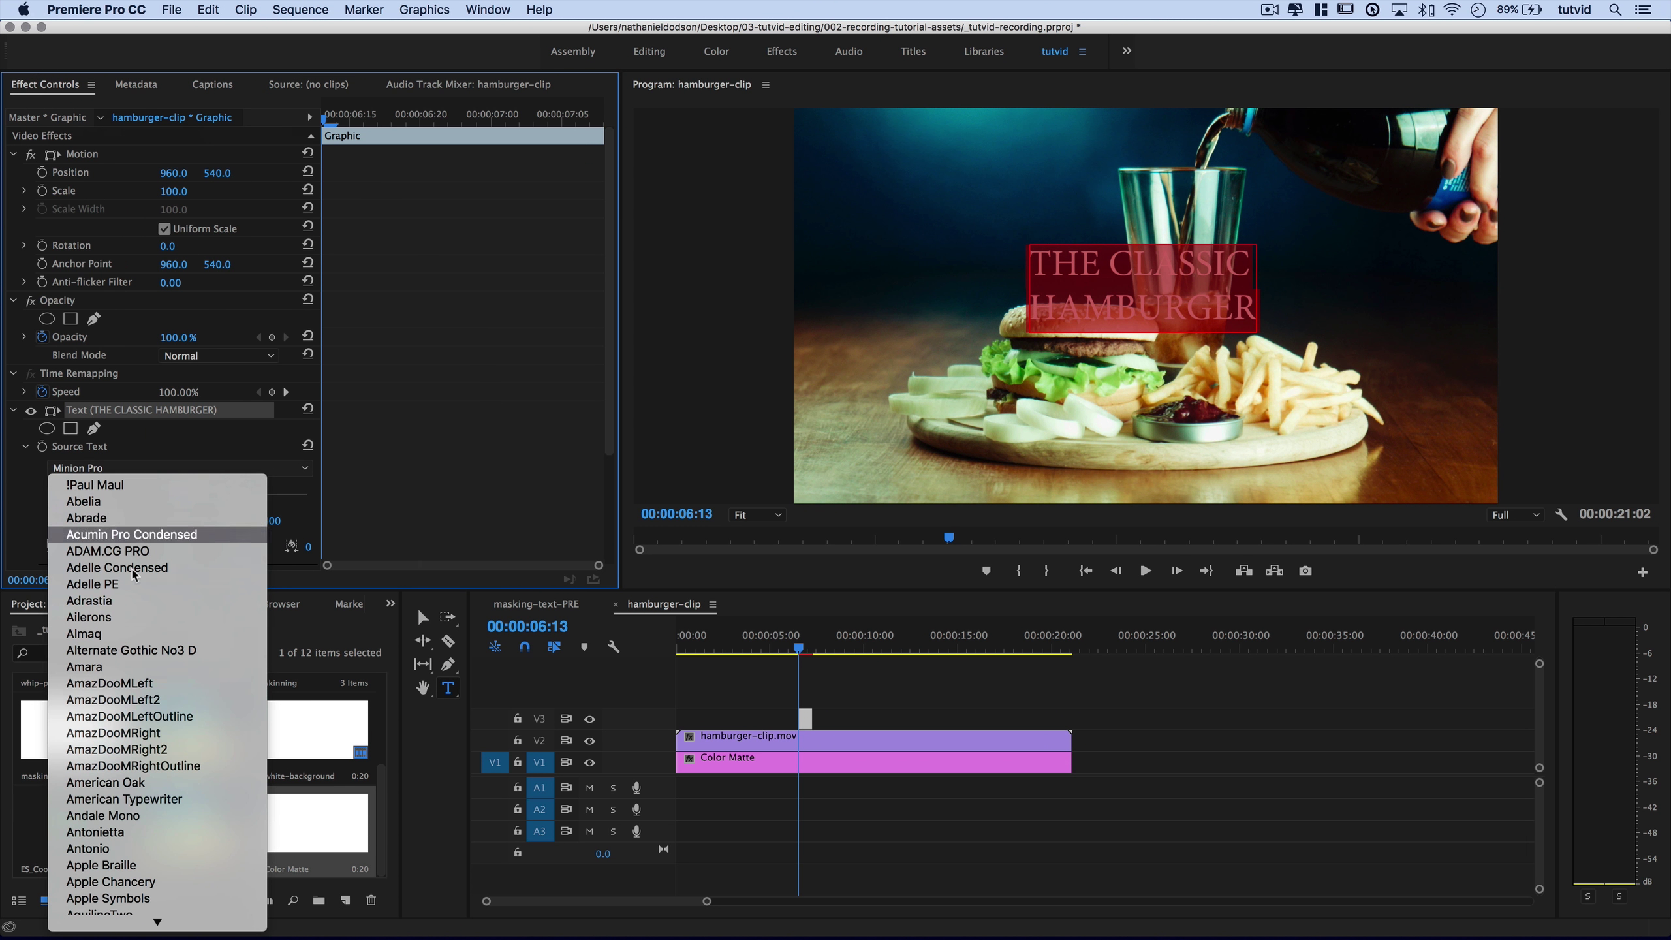
pyautogui.scroll(-5, 155, 724)
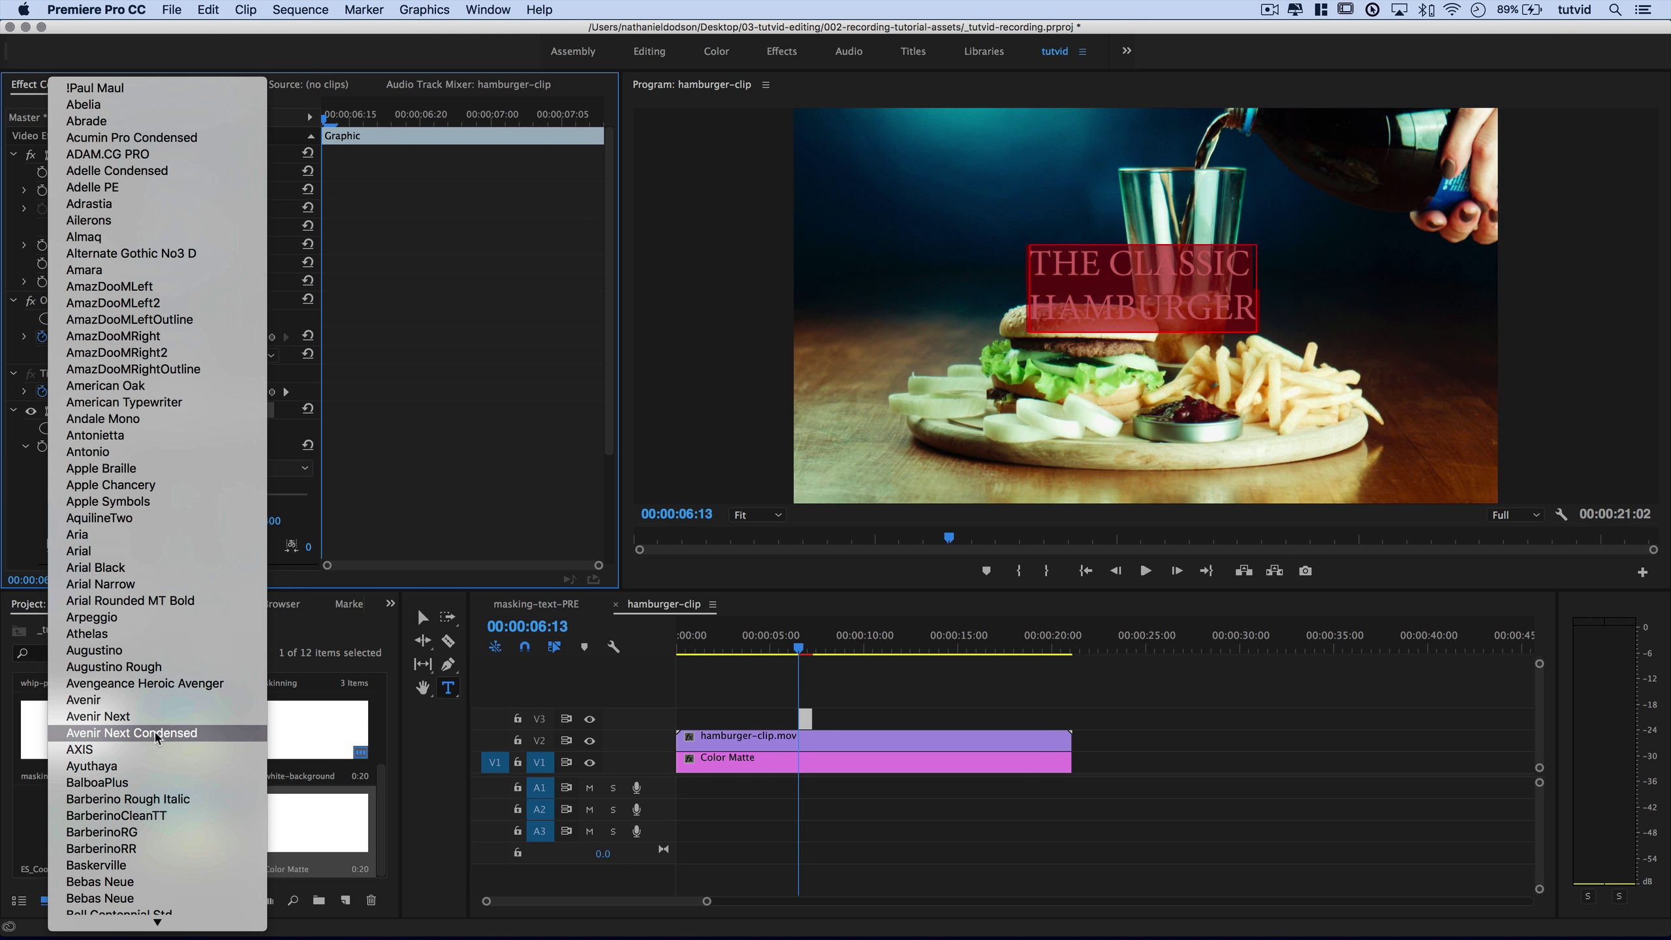
pyautogui.scroll(-2, 154, 731)
pyautogui.scroll(-5, 159, 772)
pyautogui.scroll(-8, 168, 801)
pyautogui.scroll(-5, 168, 801)
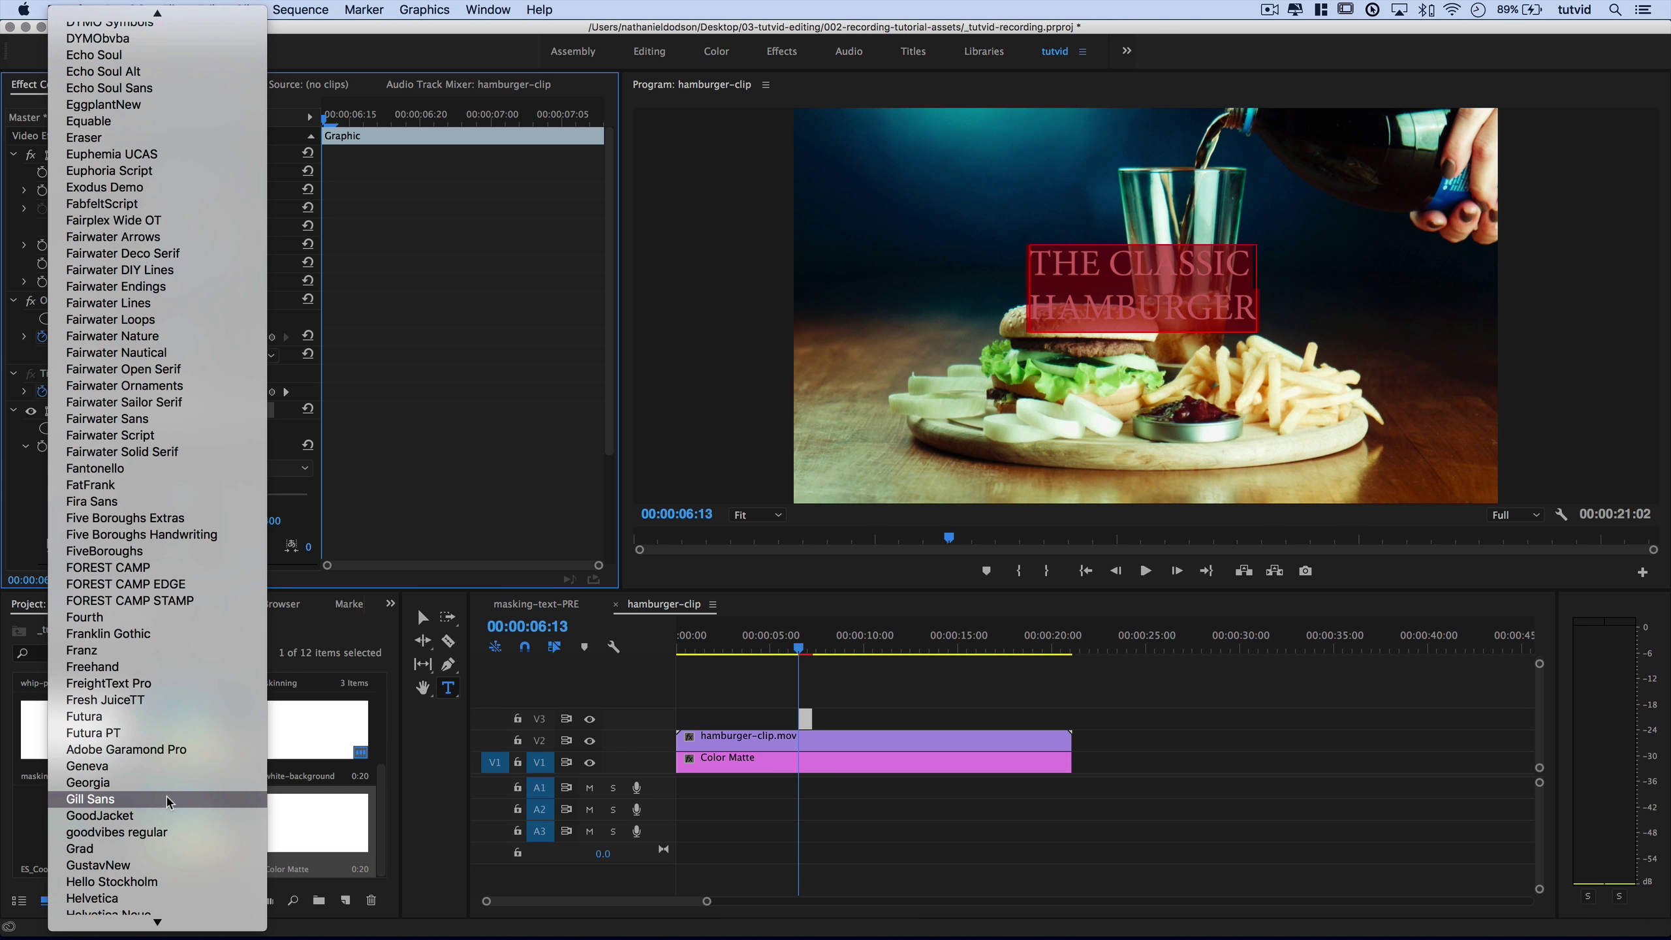
pyautogui.scroll(-5, 168, 796)
pyautogui.scroll(-1, 168, 792)
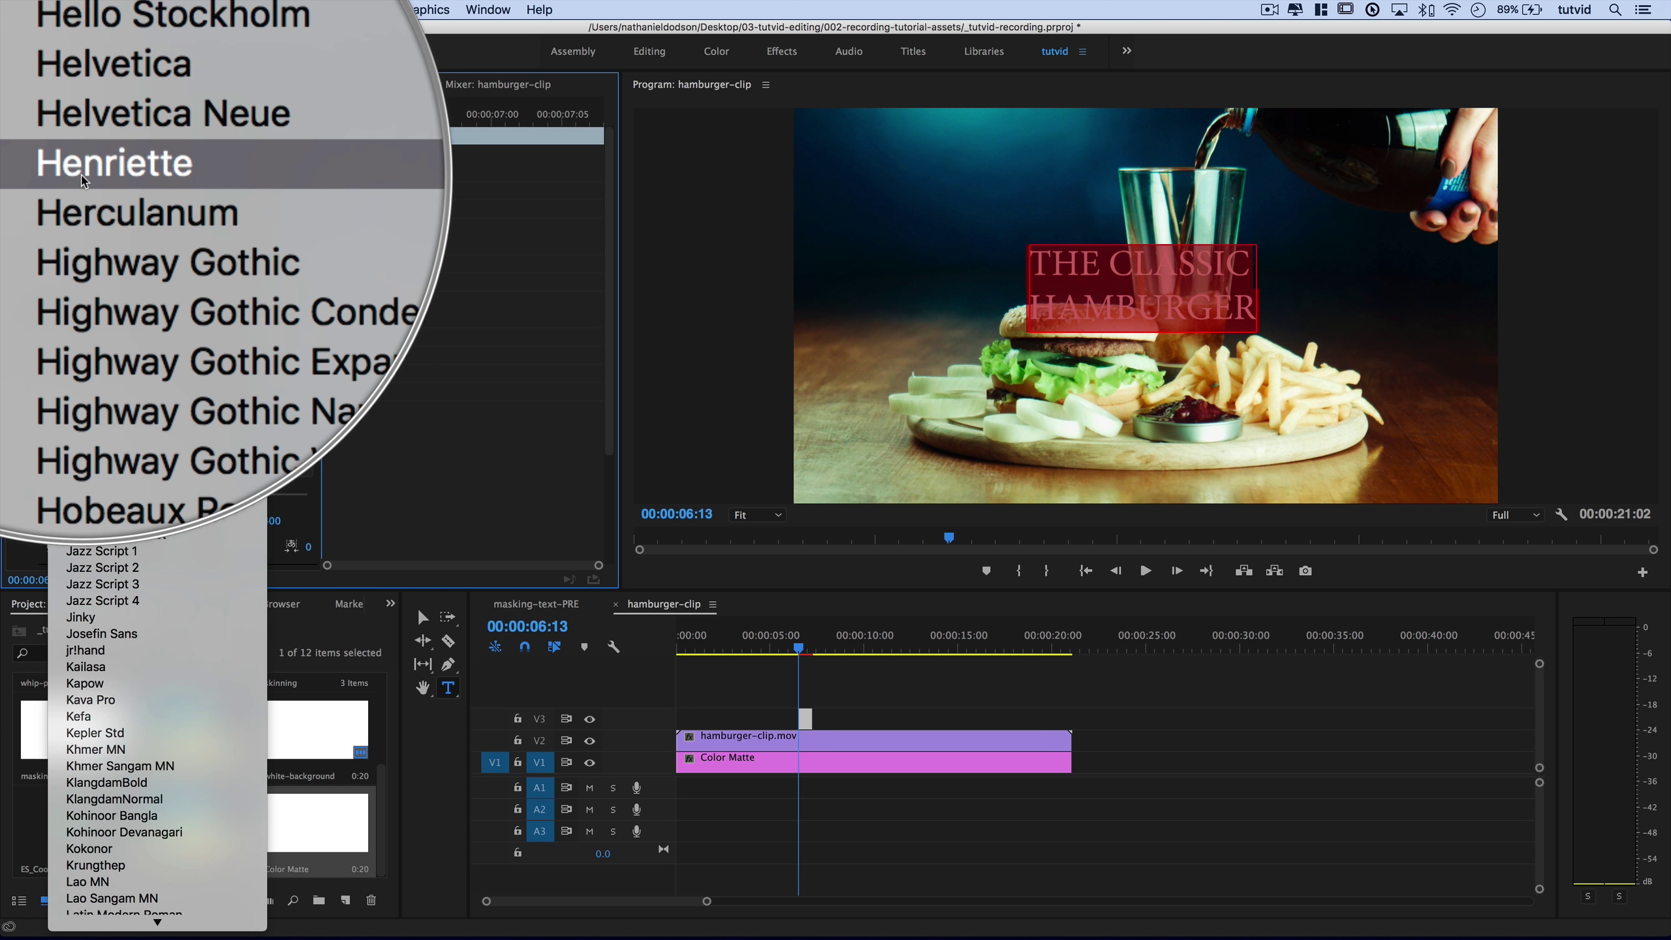
pyautogui.click(82, 181)
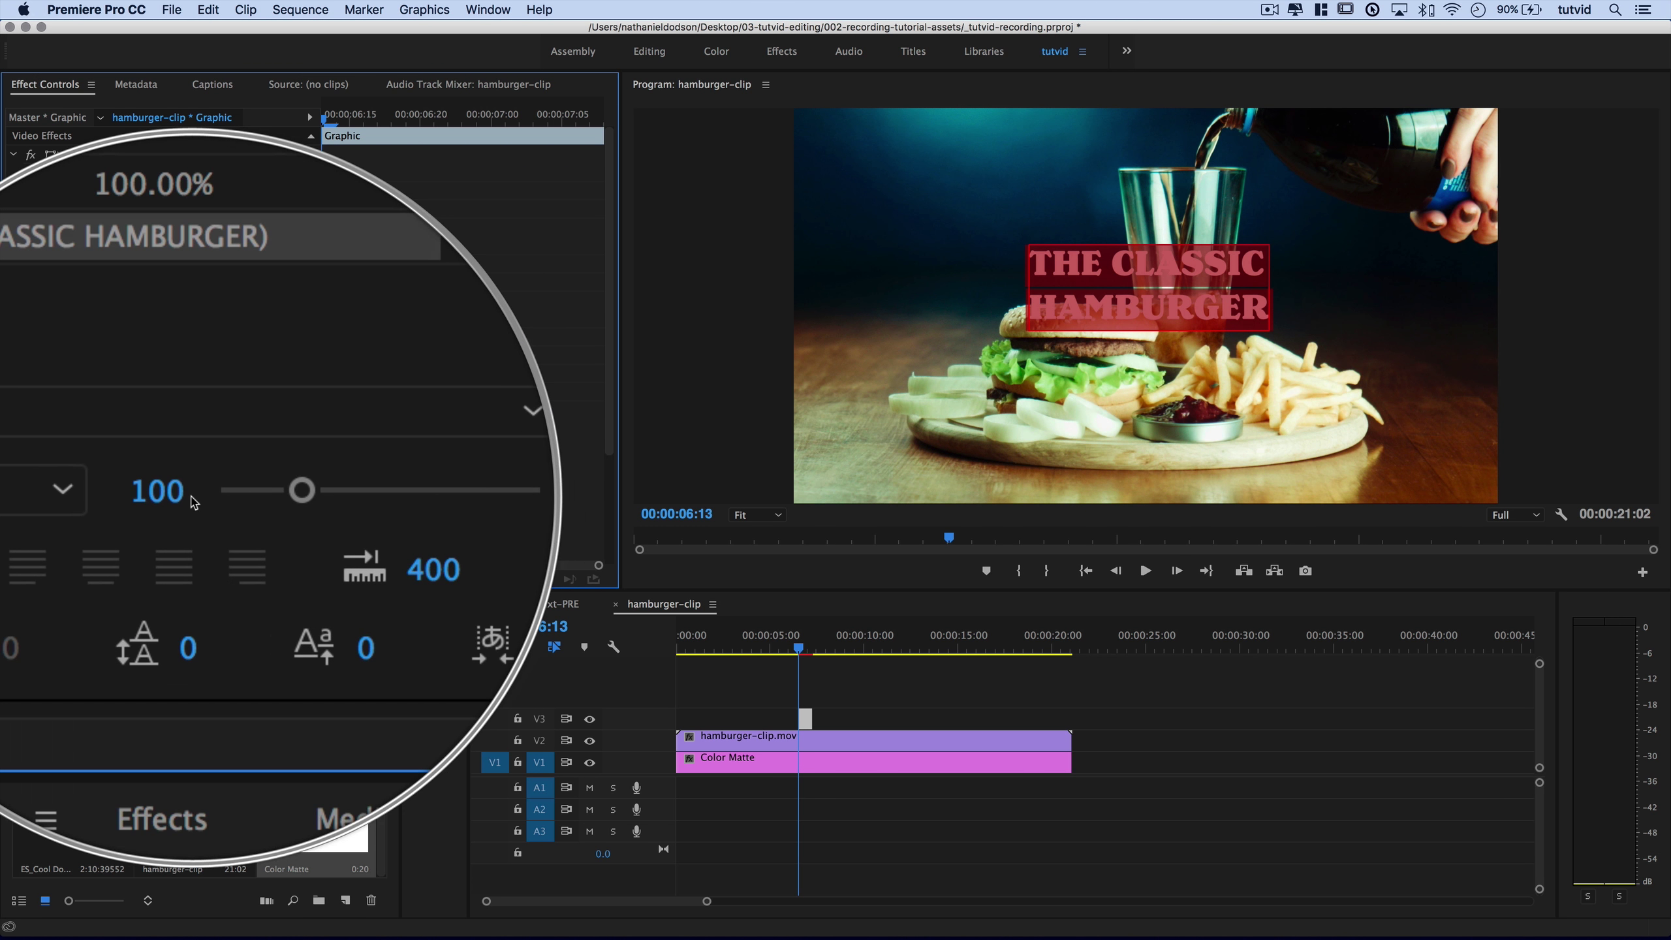
# Increase the title's font size and tighten its tracking to -70.
pyautogui.moveTo(227, 496); pyautogui.dragTo(261, 498)
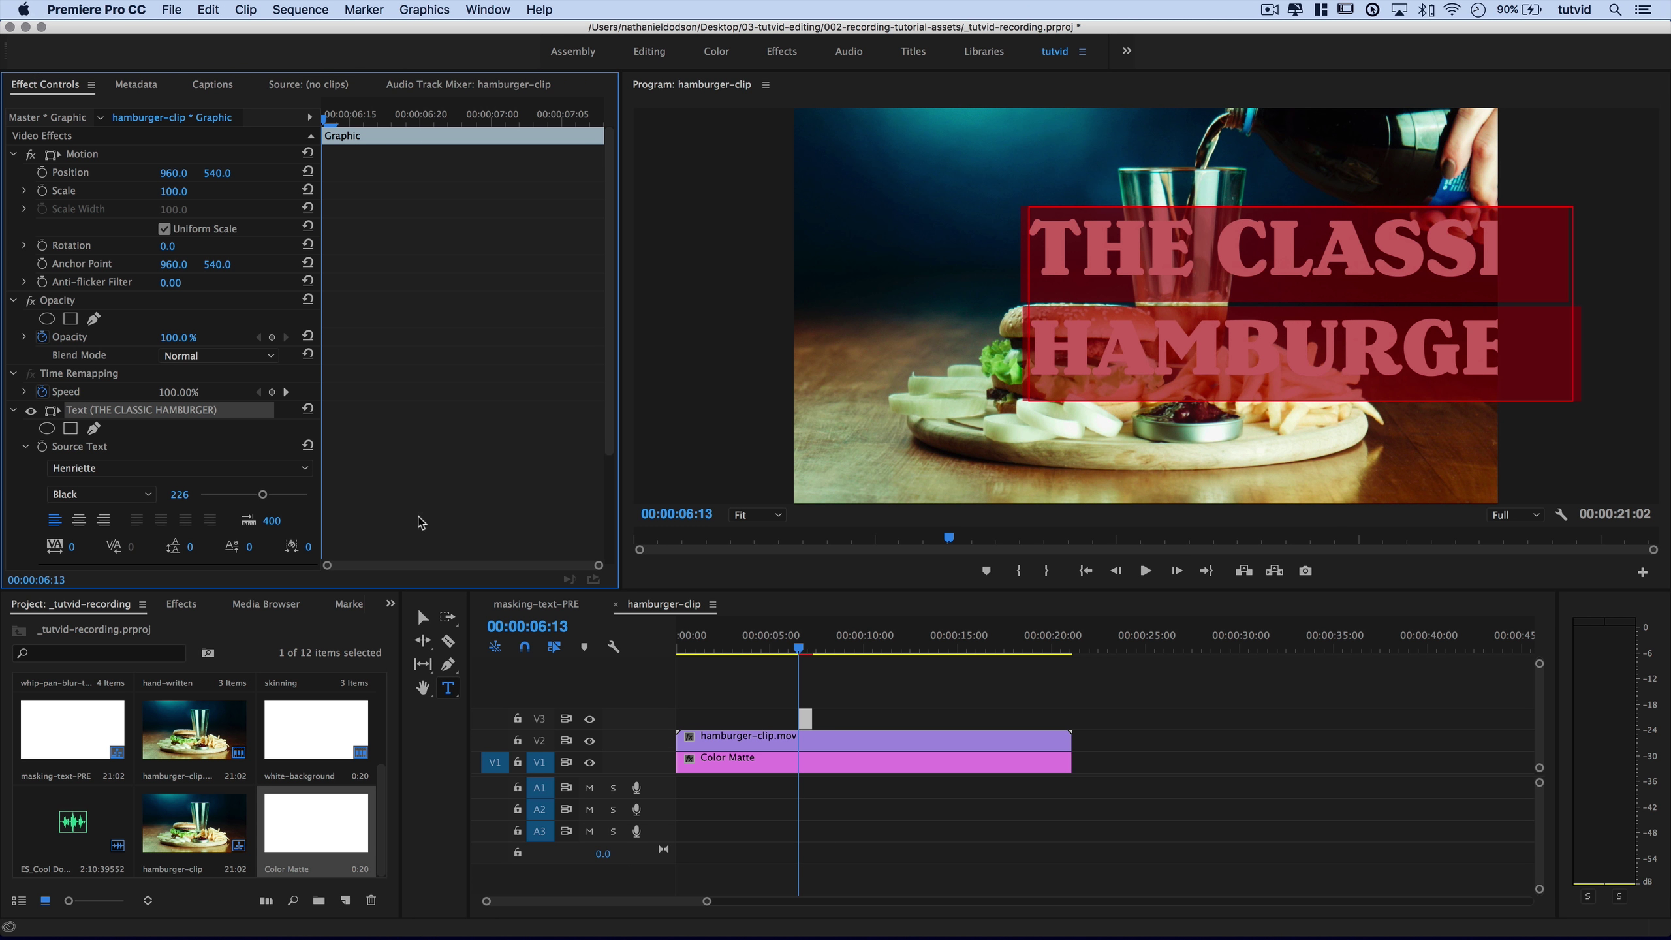
pyautogui.scroll(-2, 191, 548)
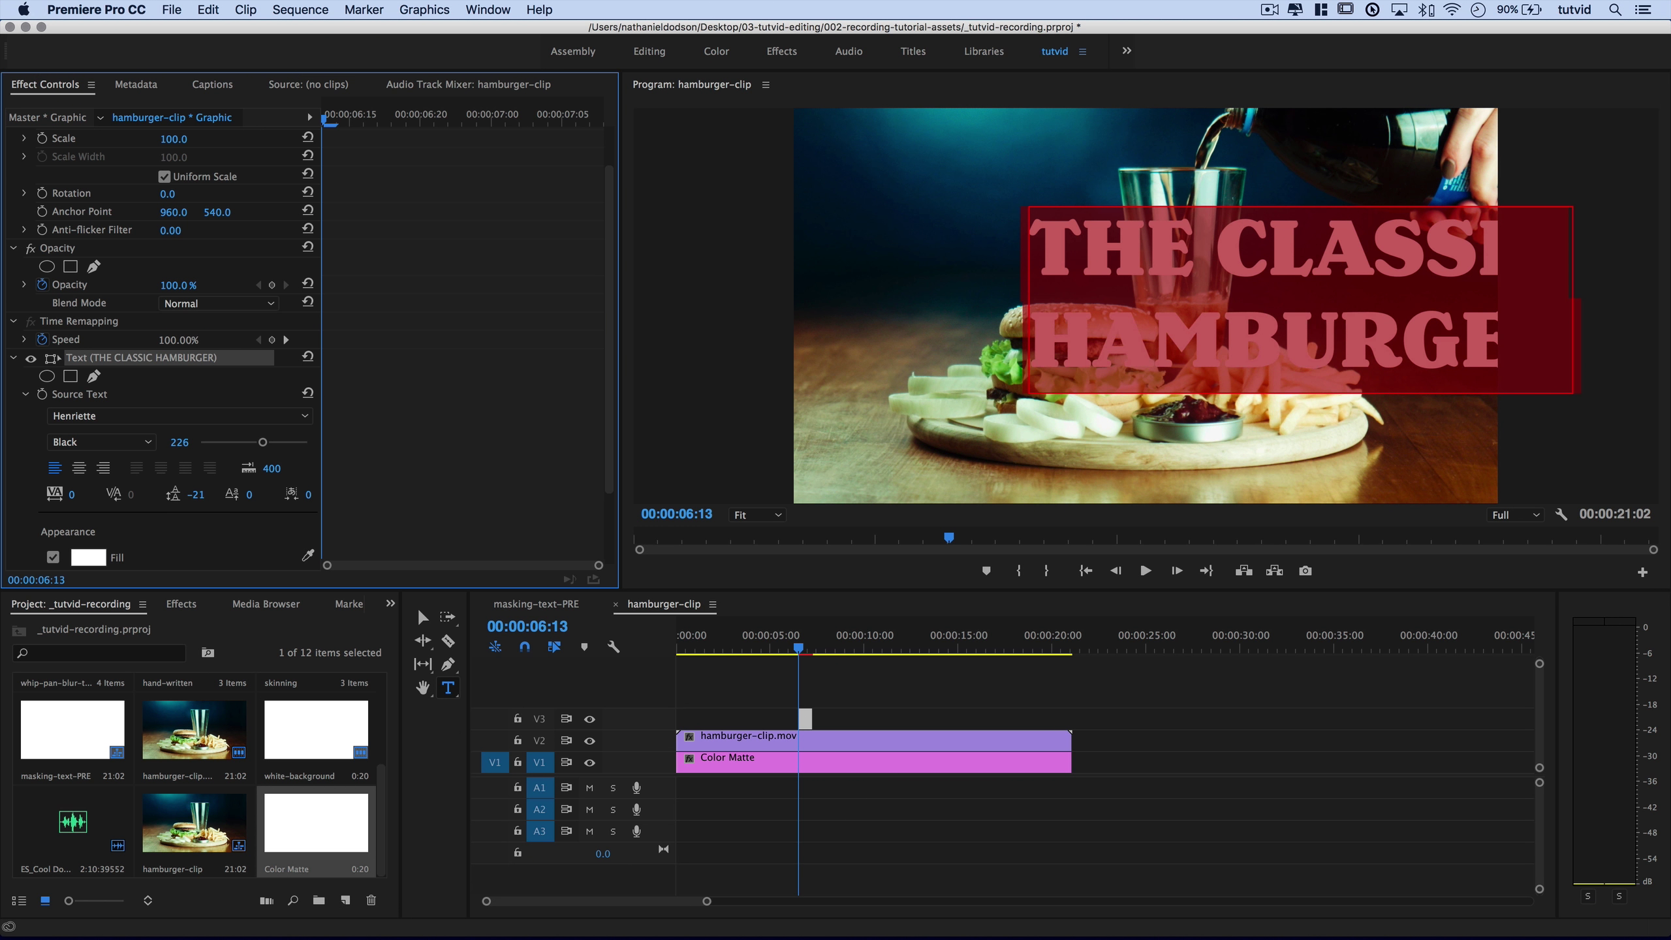
pyautogui.moveTo(196, 494); pyautogui.dragTo(166, 494)
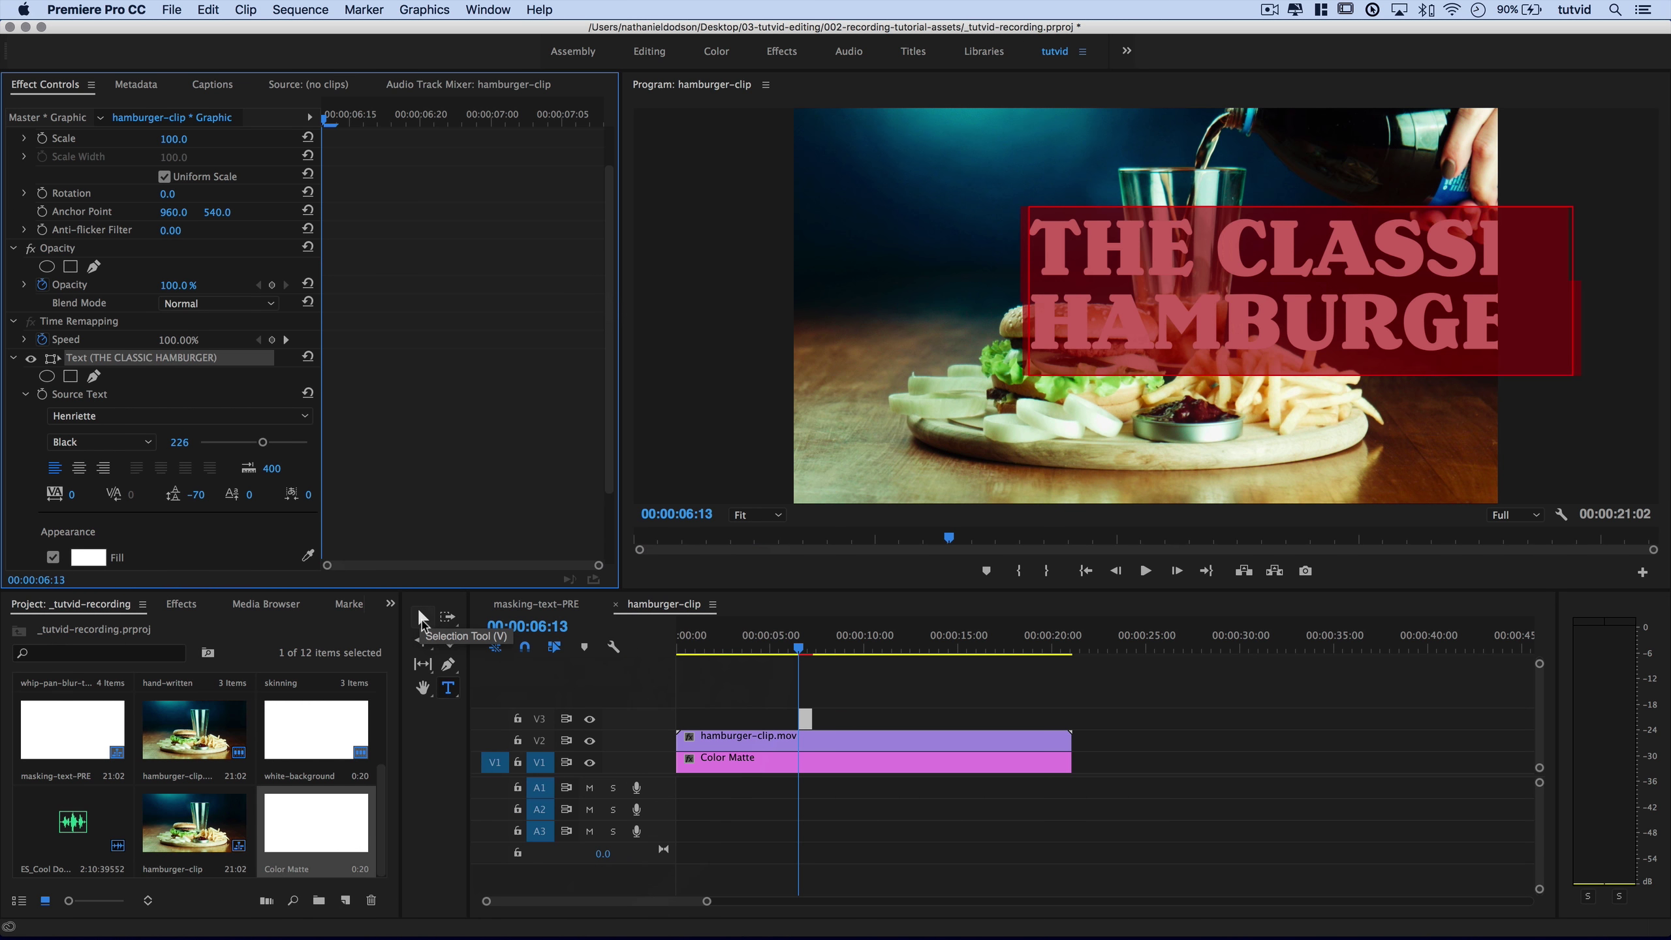
# Centre the title in the frame and trim its V3 clip to span the full sequence.
pyautogui.click(421, 617)
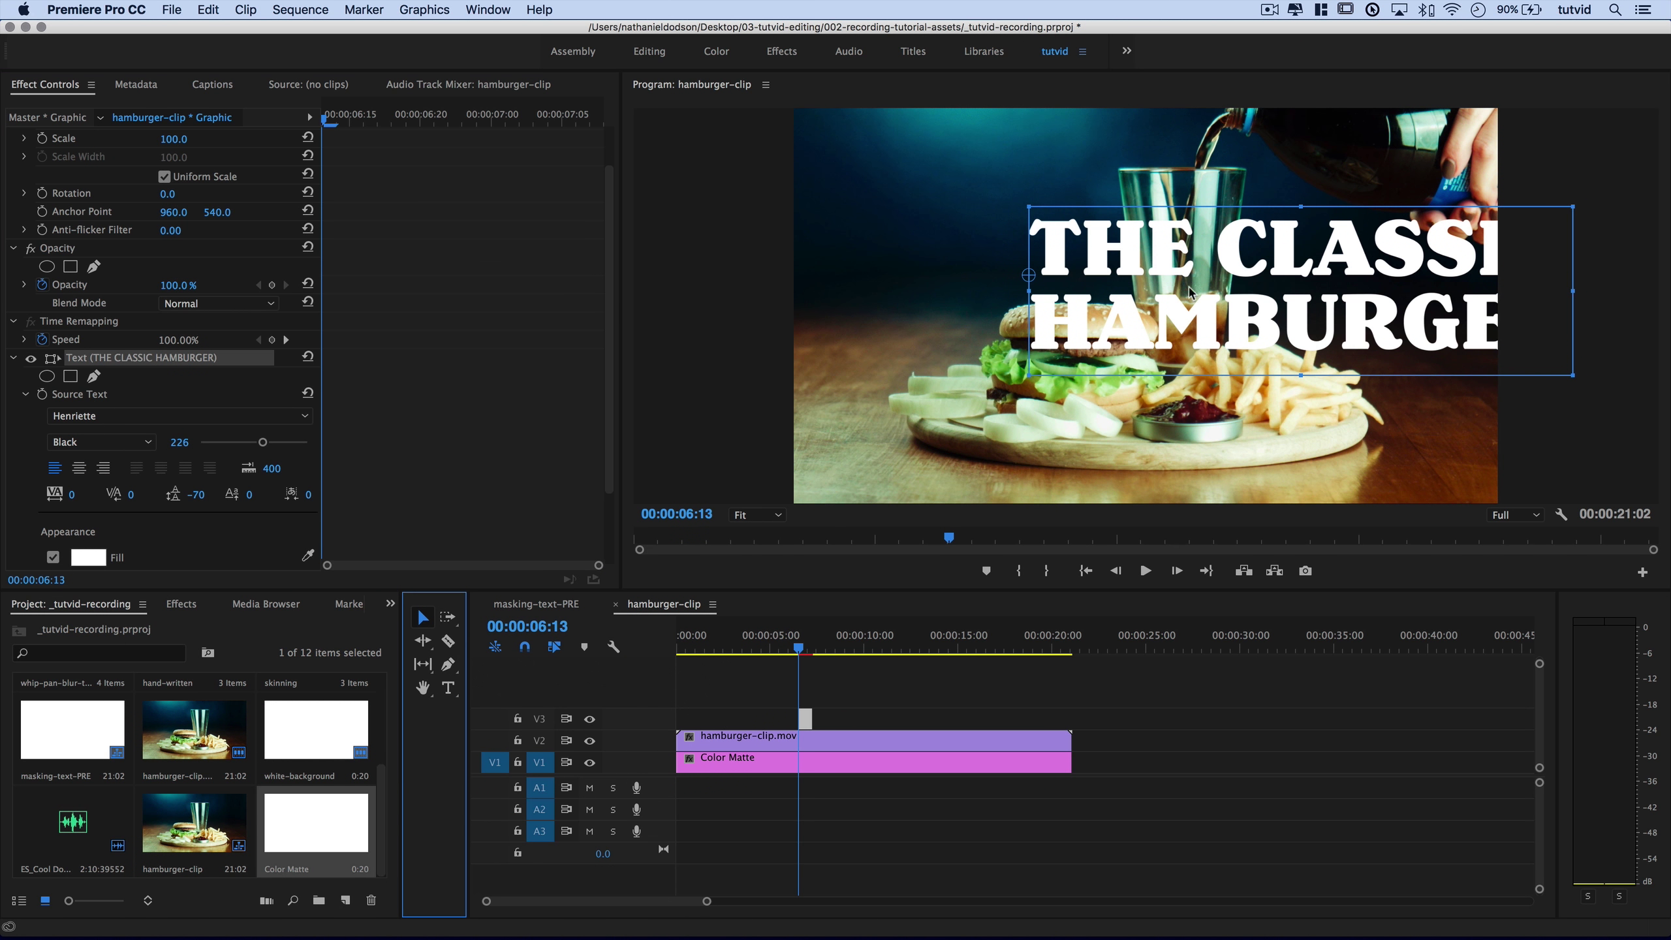
pyautogui.moveTo(1288, 312); pyautogui.dragTo(1136, 321)
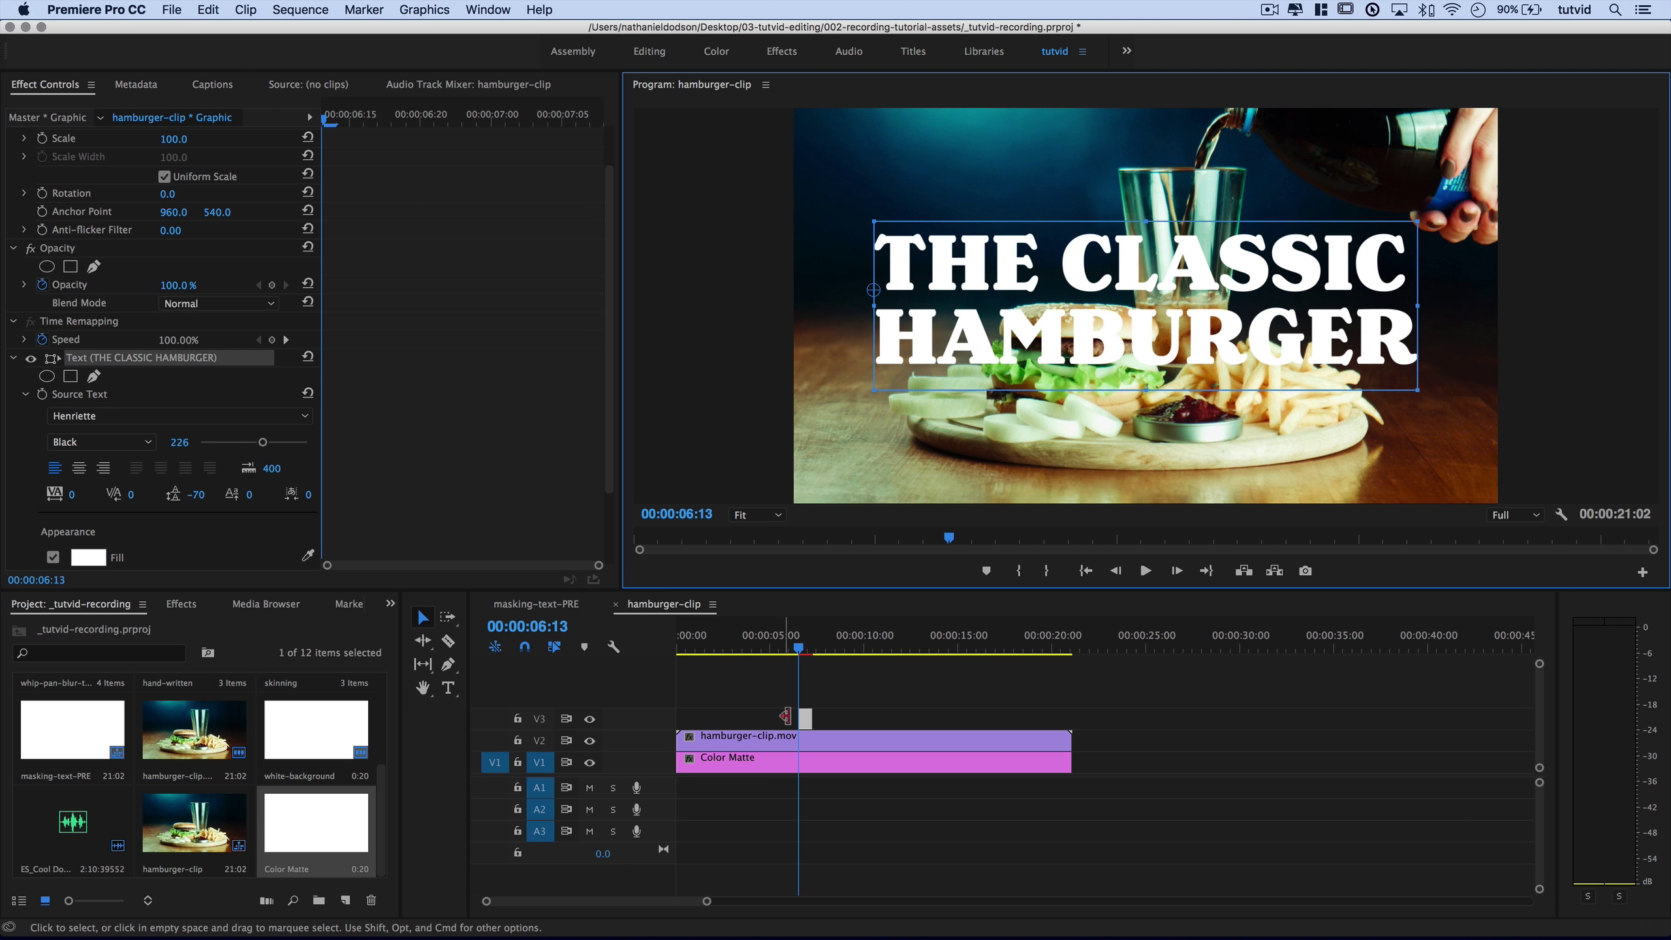
pyautogui.moveTo(801, 719); pyautogui.dragTo(678, 712)
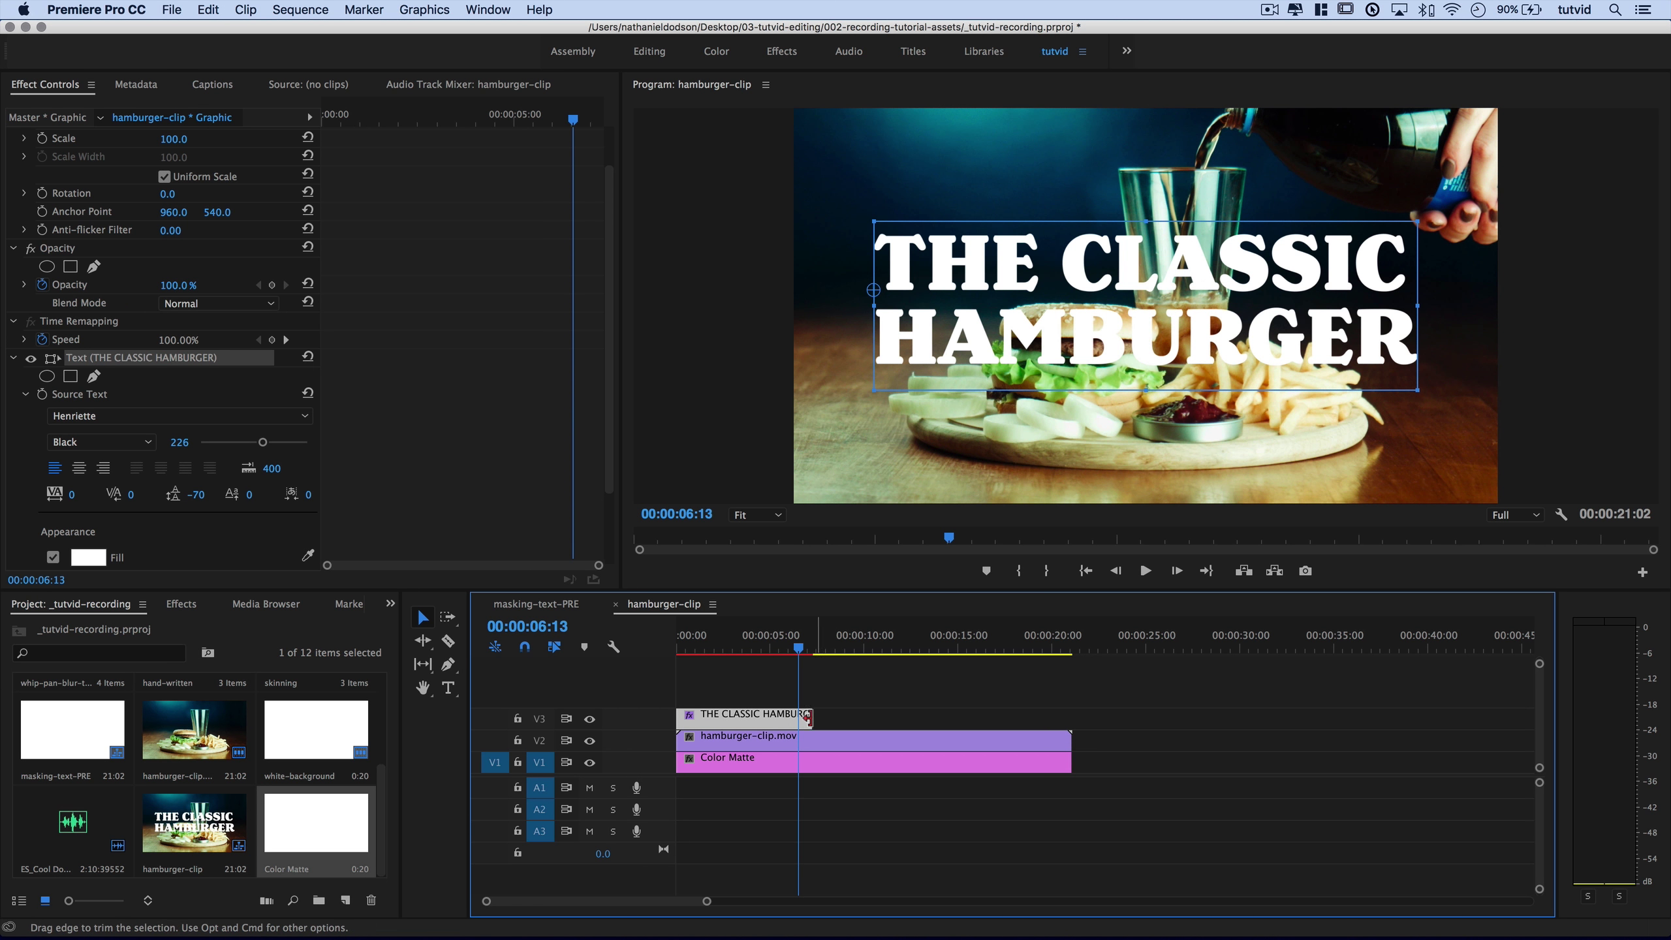
pyautogui.moveTo(810, 718); pyautogui.dragTo(1072, 718)
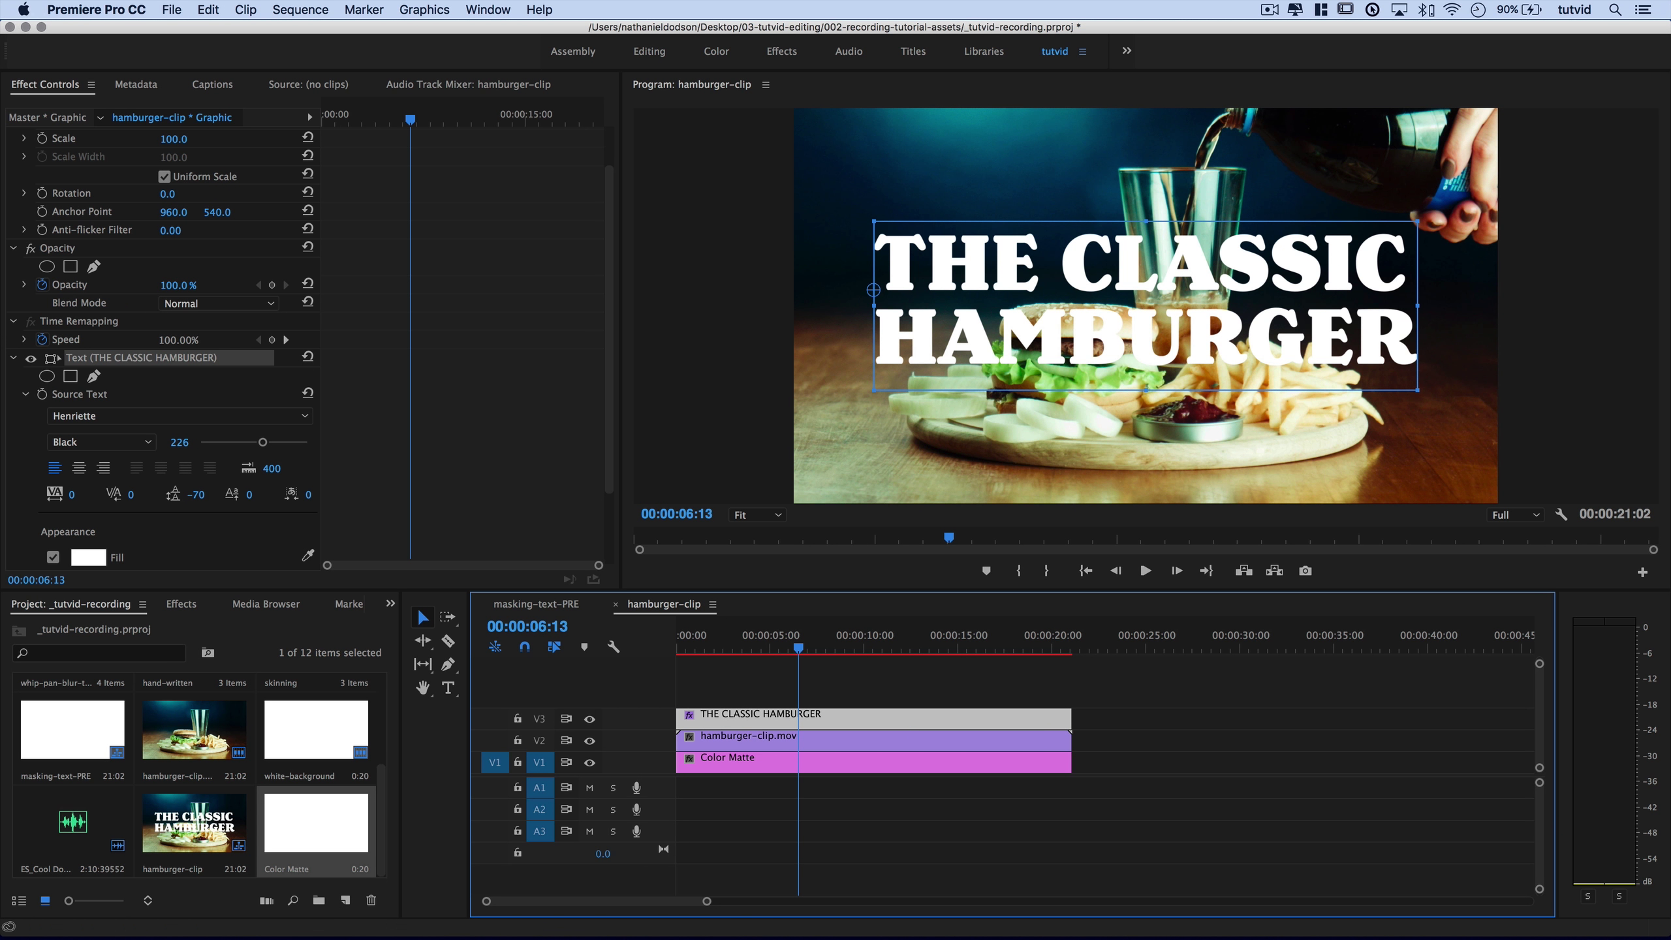
pyautogui.click(780, 741)
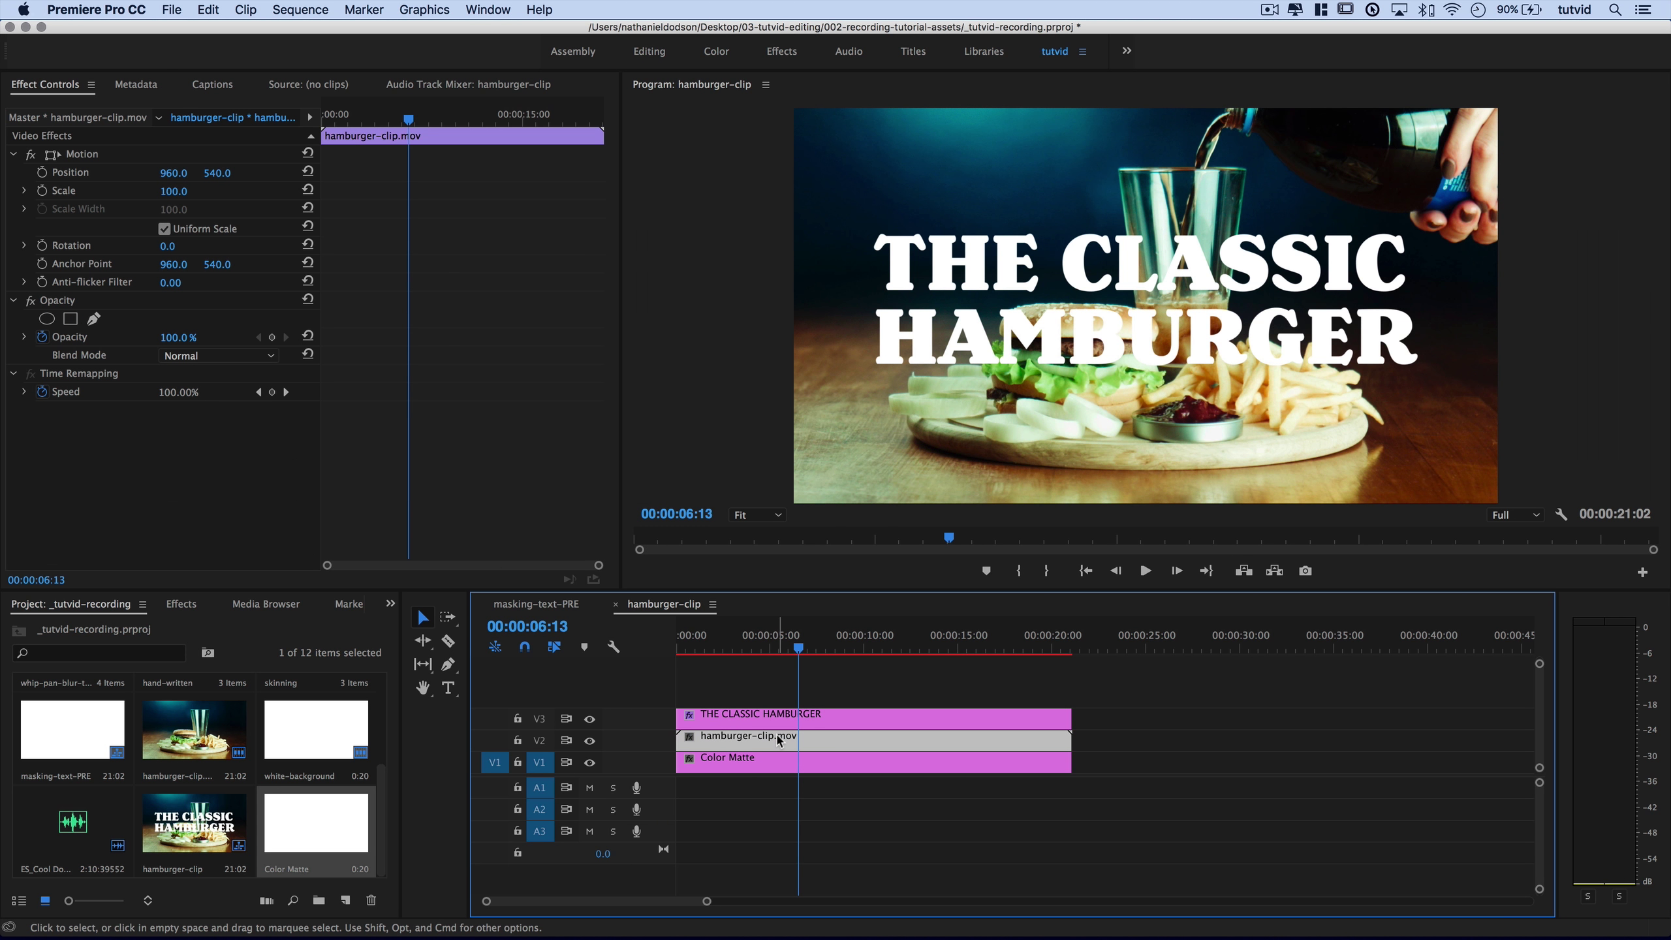
# Apply Track Matte Key to hamburger-clip.mov with Matte set to Video 3, then preview.
pyautogui.click(178, 605)
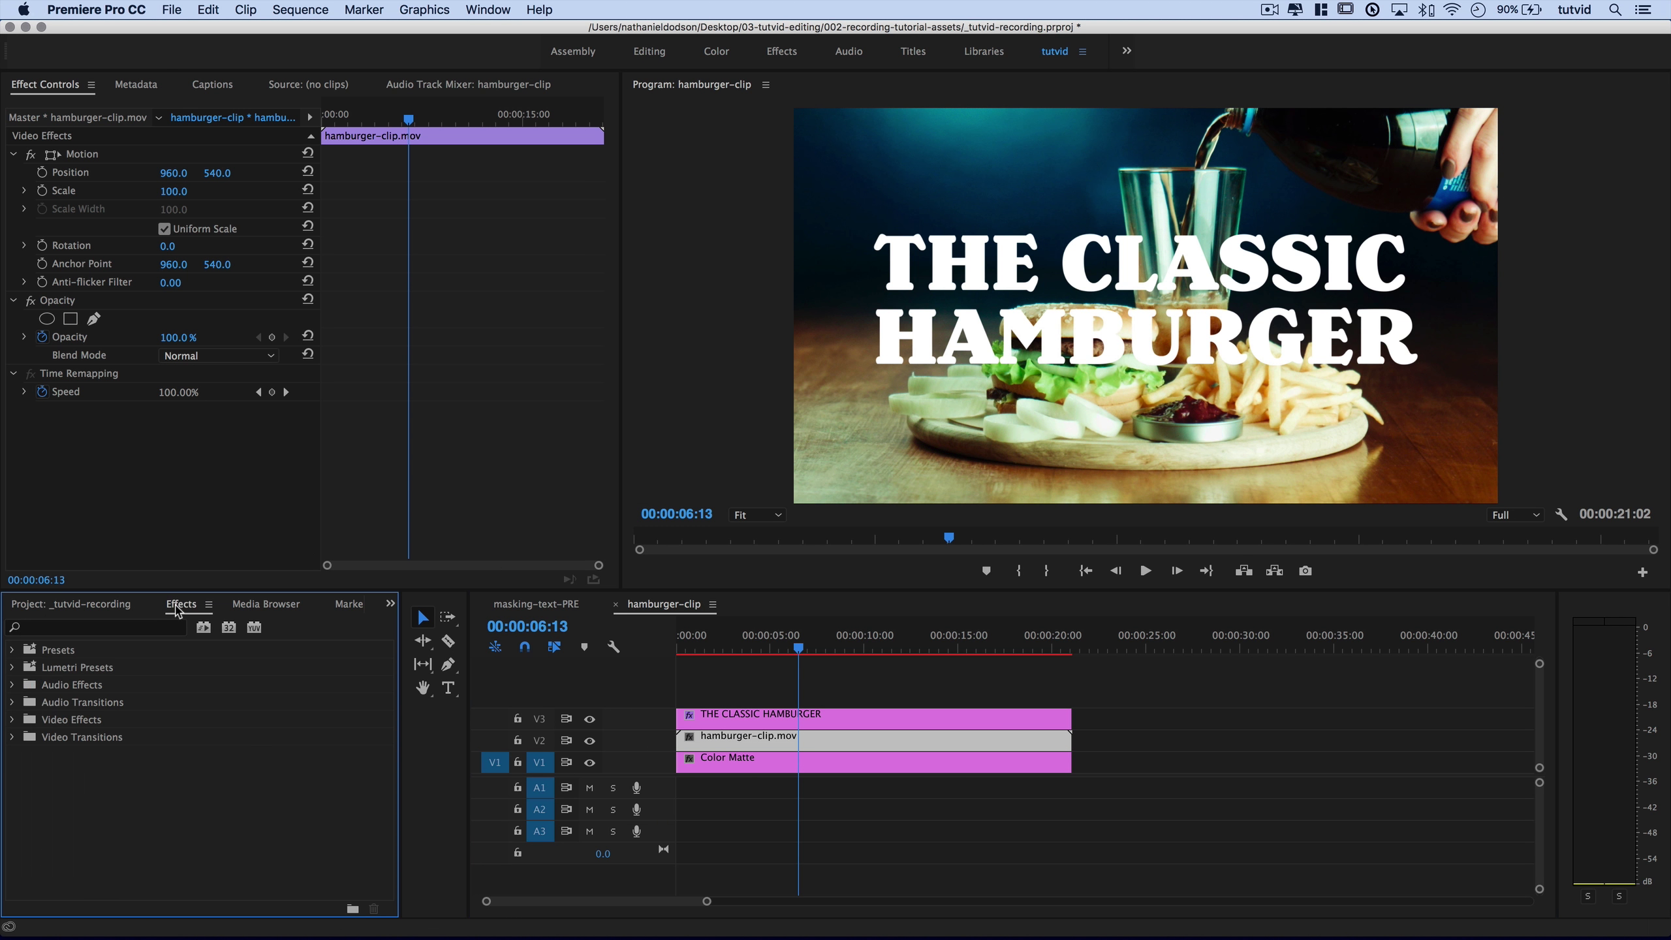
pyautogui.click(92, 628)
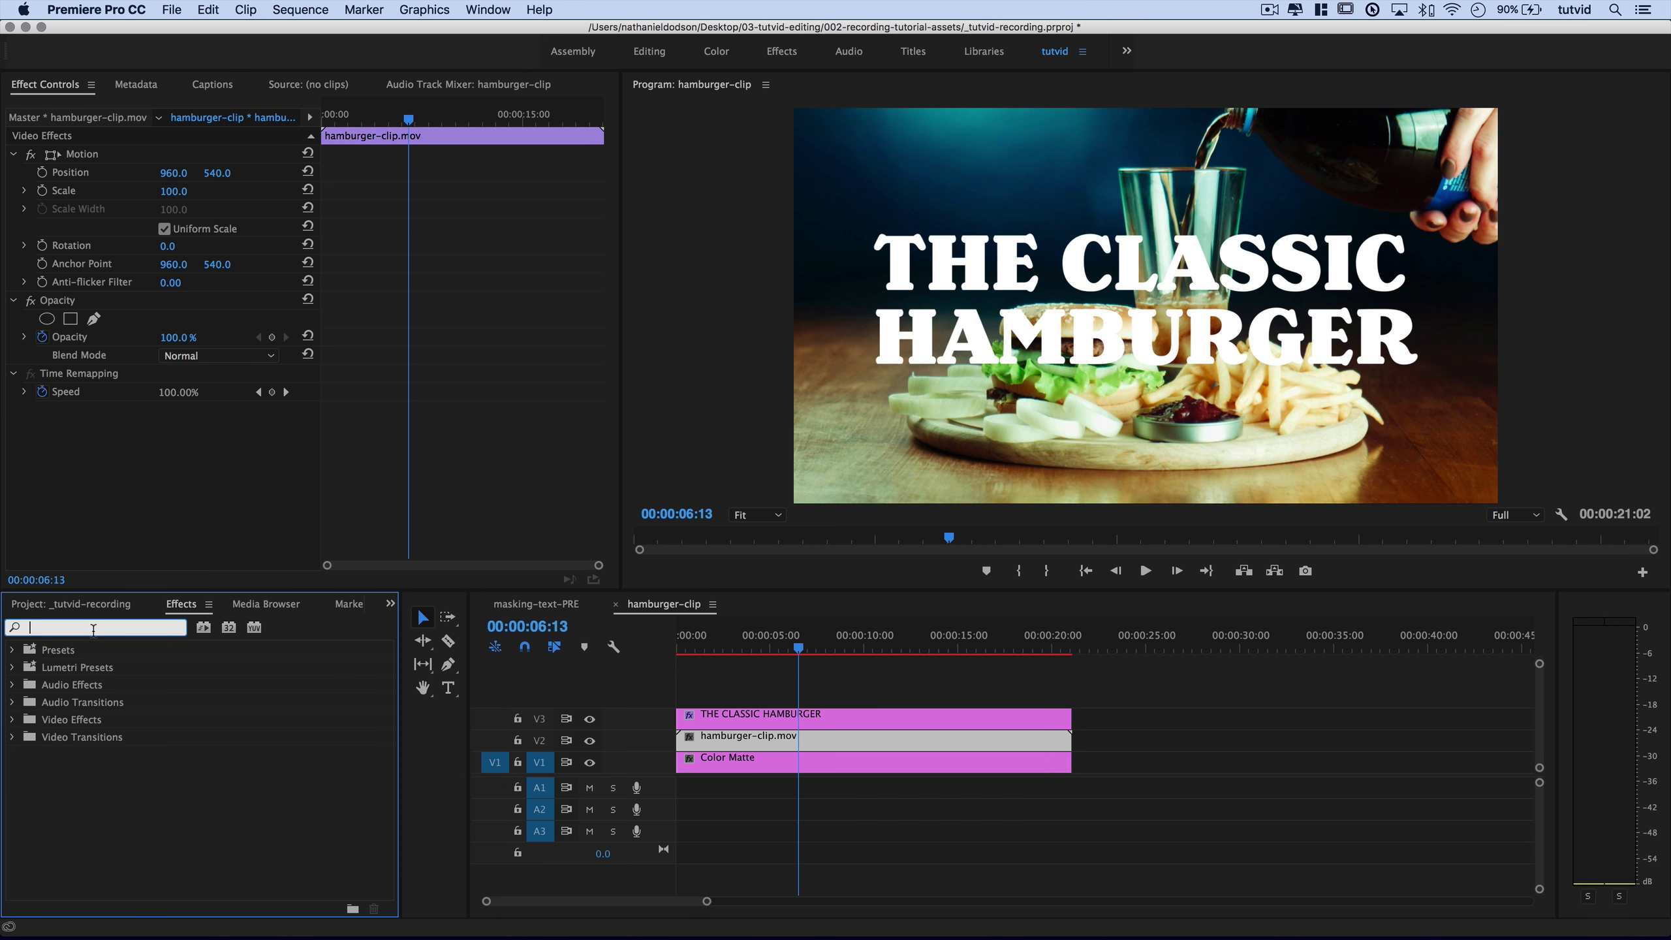
pyautogui.write('Track')
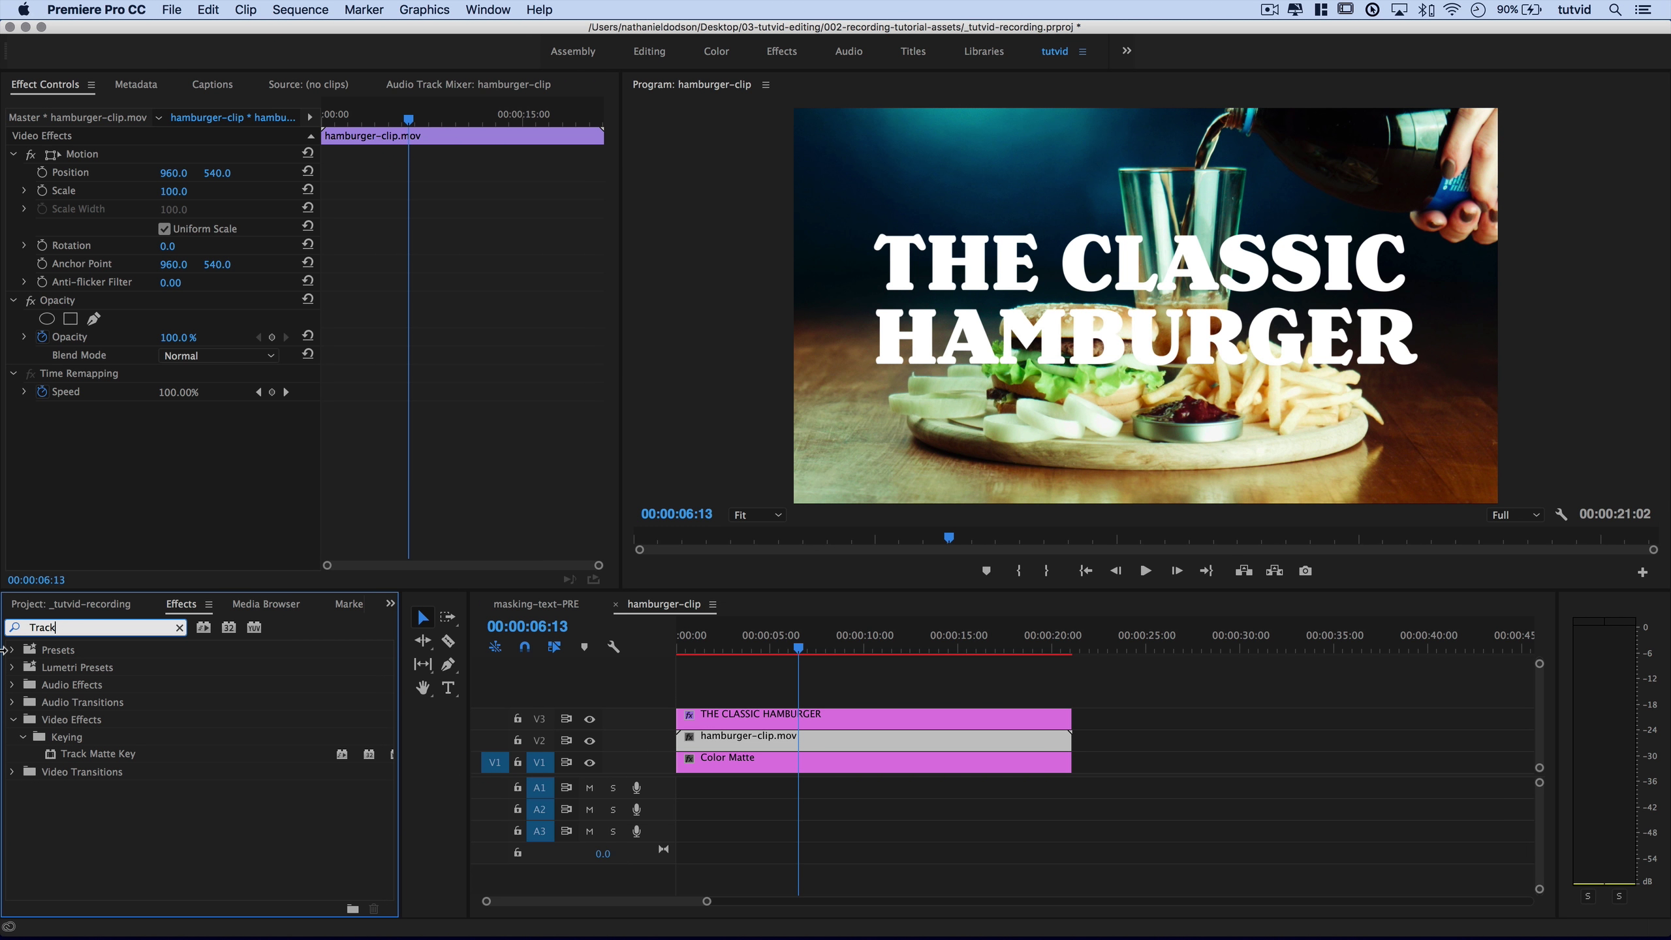
pyautogui.moveTo(98, 755); pyautogui.dragTo(797, 741)
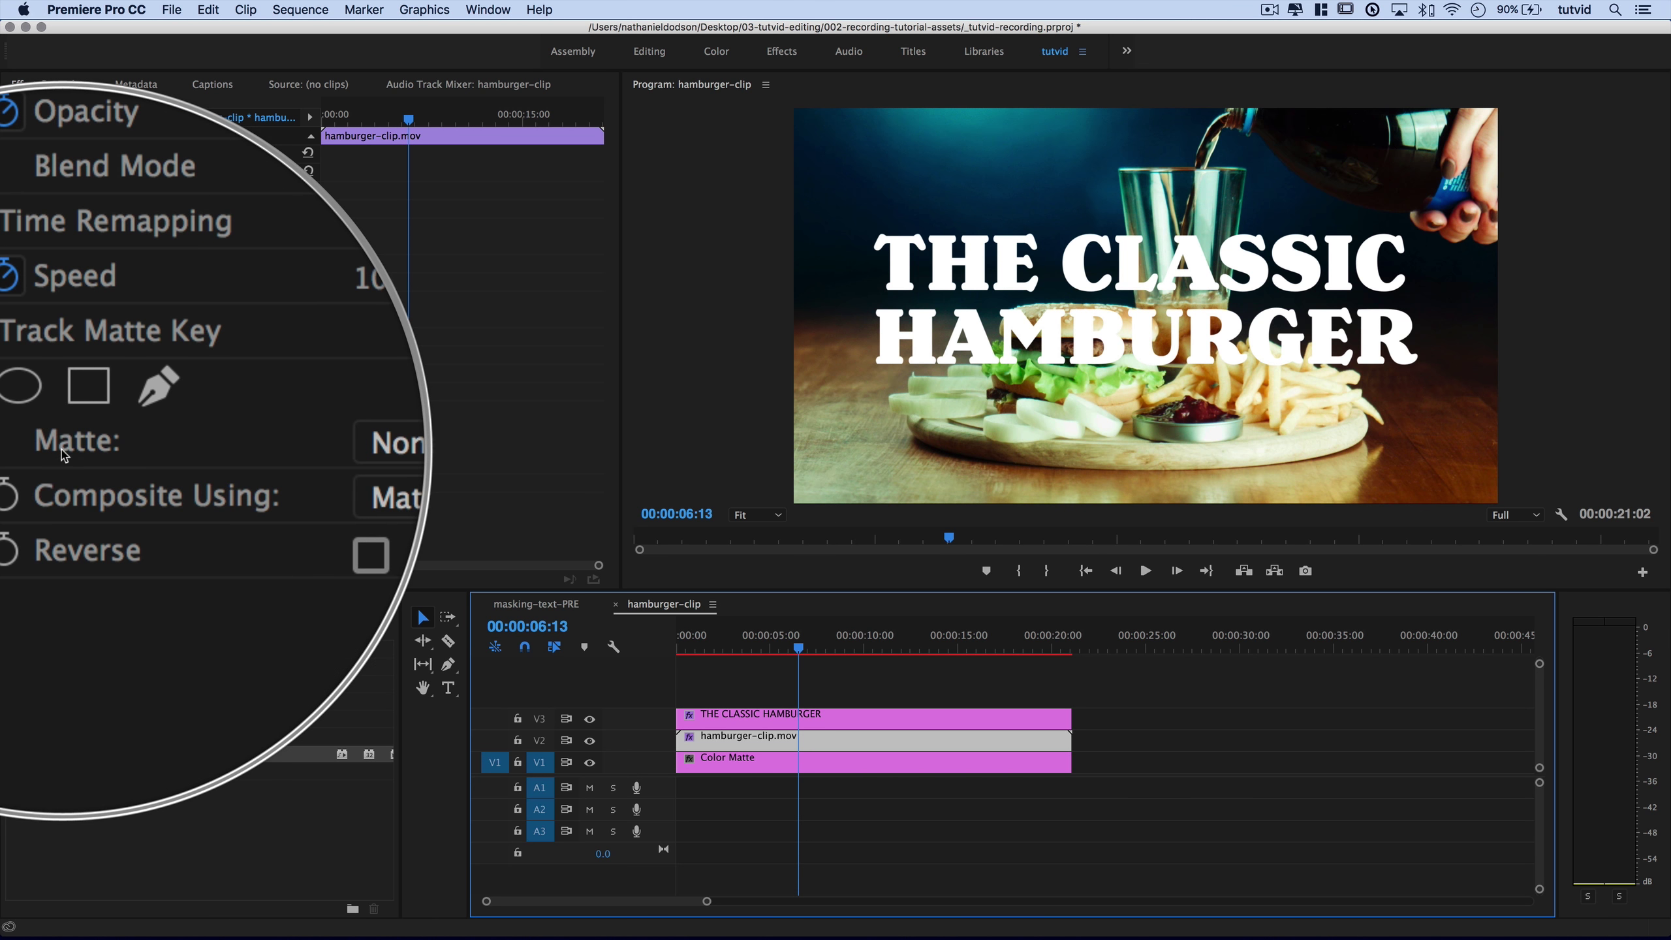
pyautogui.click(207, 449)
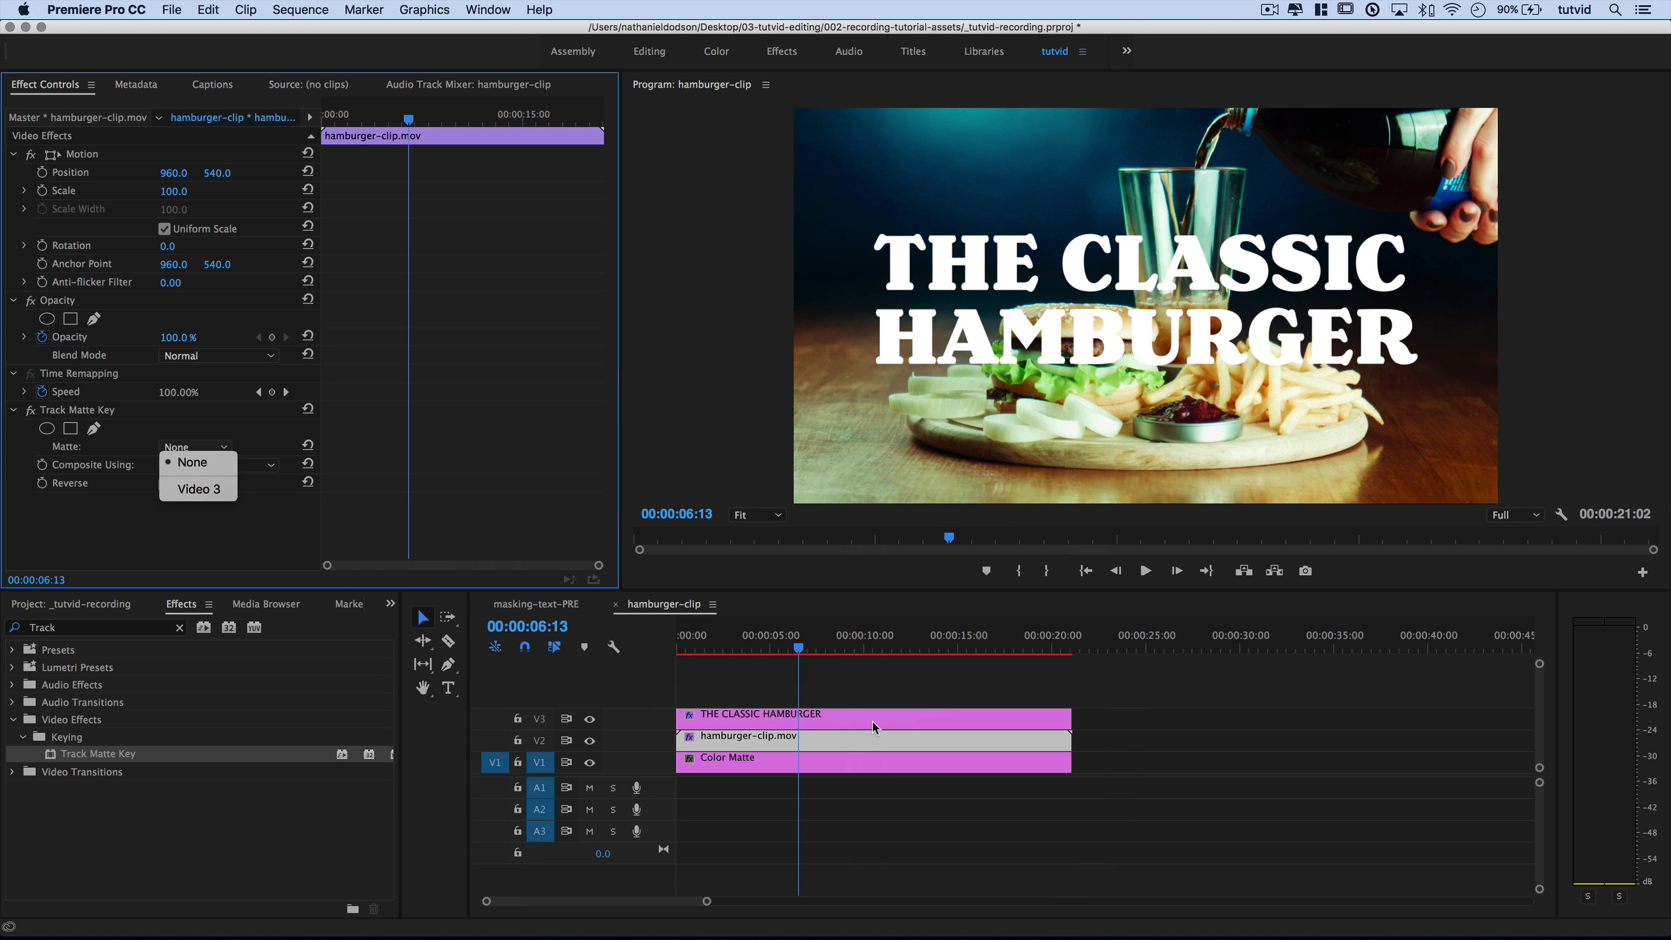
pyautogui.click(199, 488)
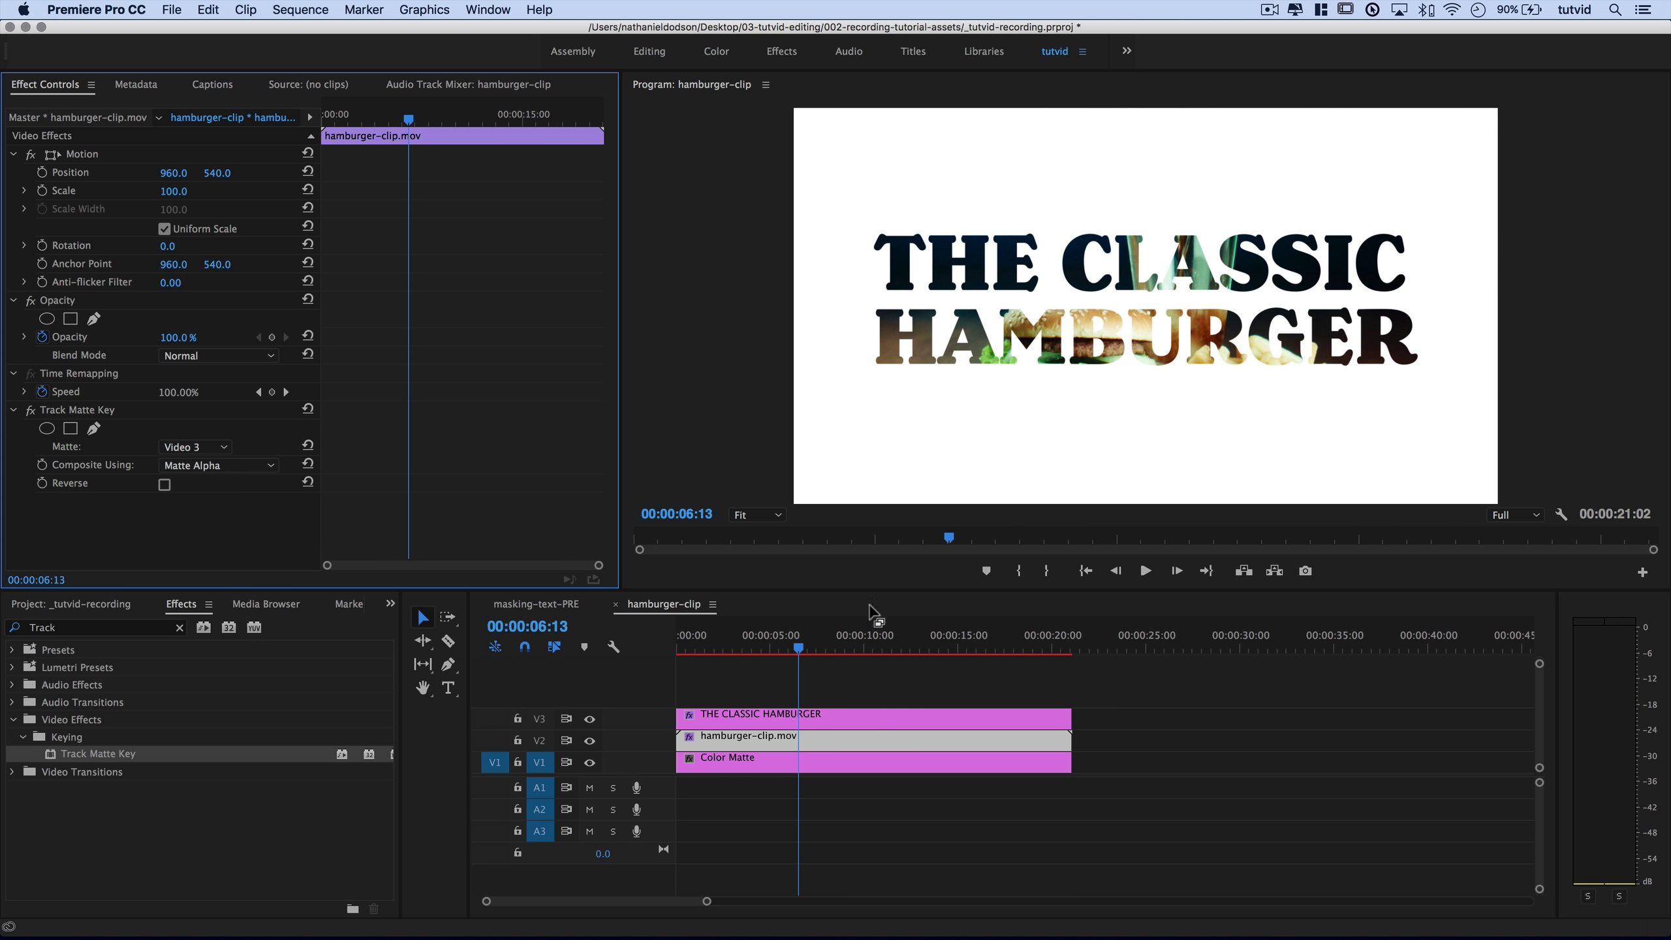
pyautogui.click(720, 610)
pyautogui.press('space')
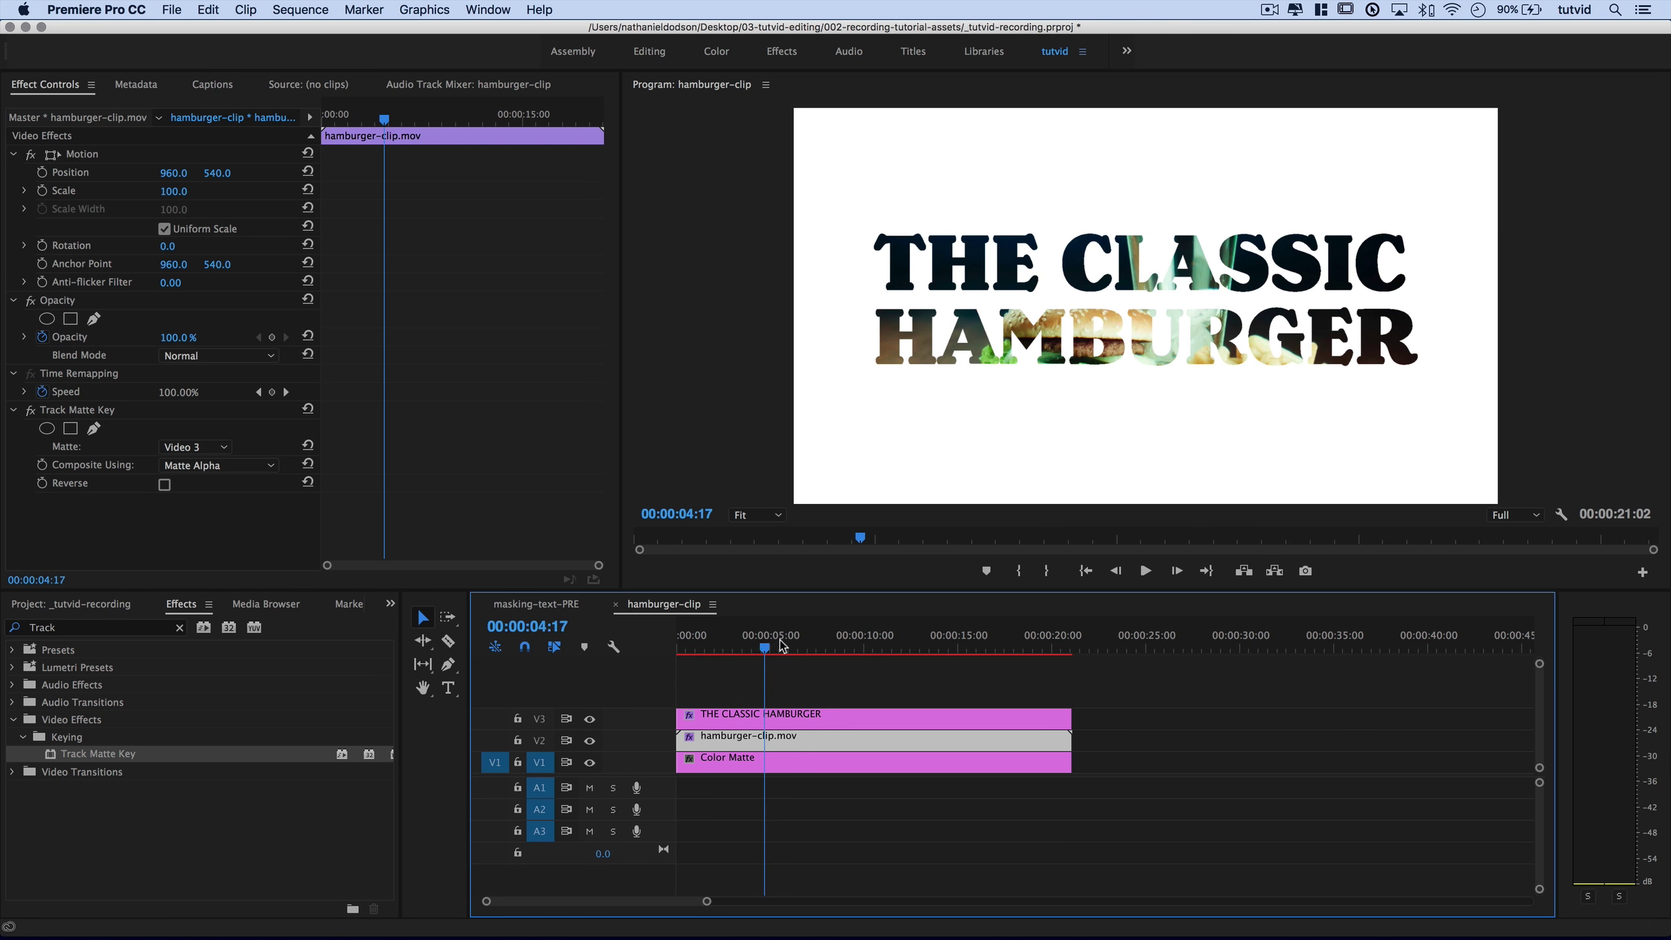
pyautogui.moveTo(788, 649); pyautogui.dragTo(602, 678)
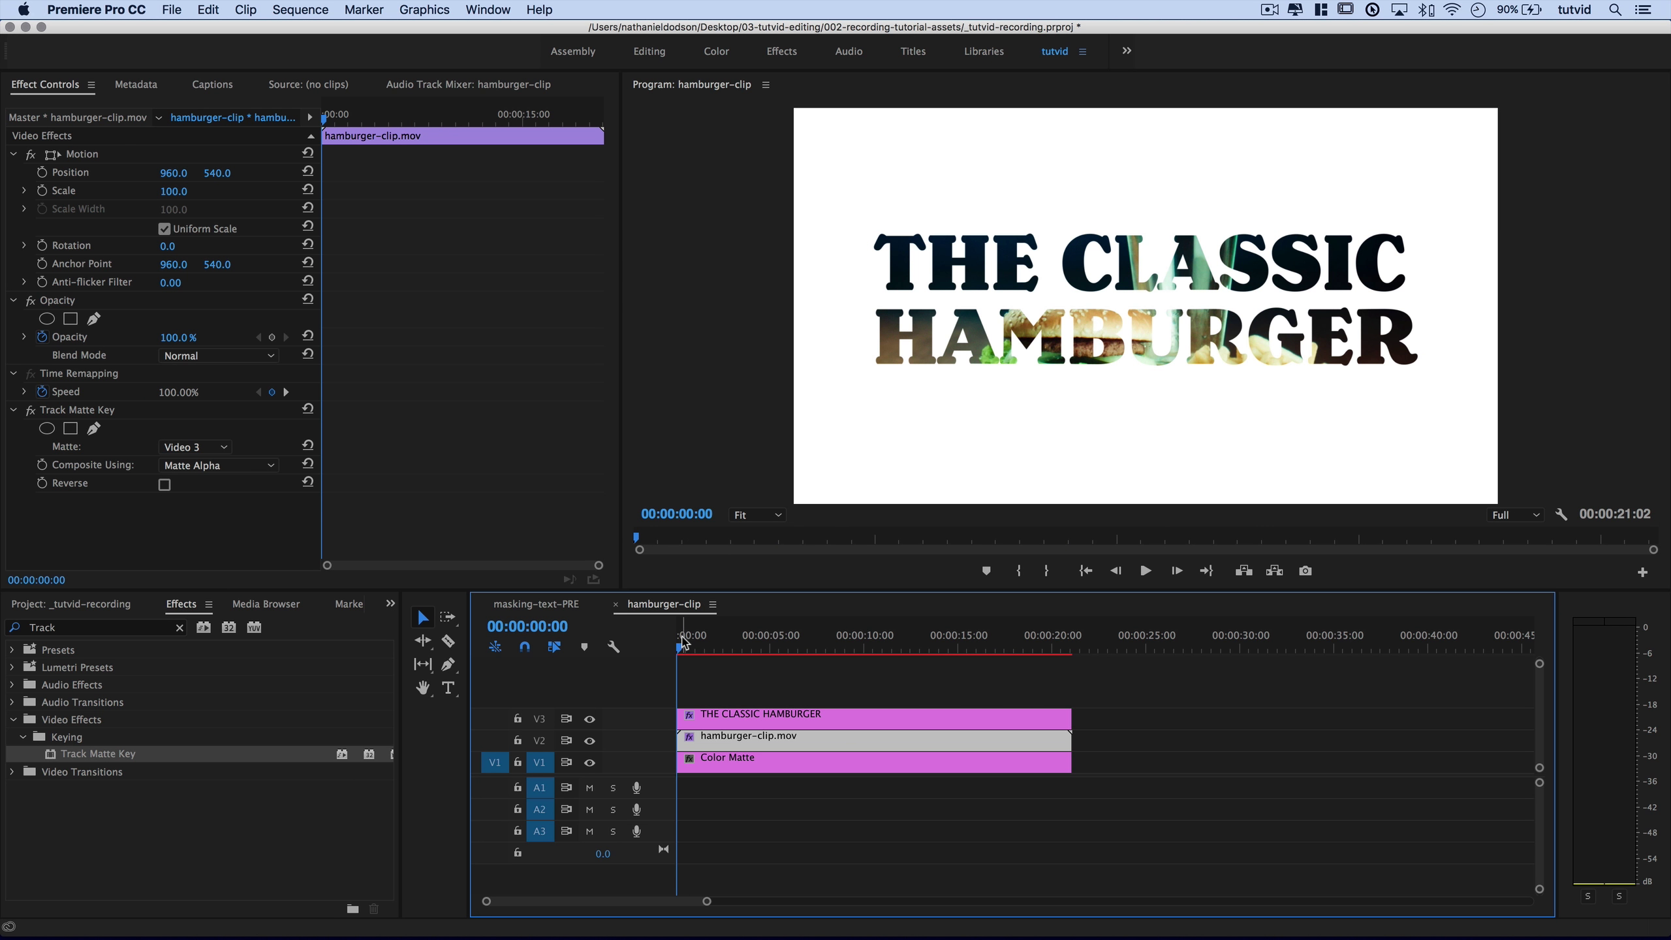
# Add the ES_Cool music clip to audio track A1.
pyautogui.moveTo(686, 646)
pyautogui.mouseDown()
pyautogui.moveTo(992, 645)
pyautogui.moveTo(660, 647)
pyautogui.mouseUp()
pyautogui.click(174, 630)
pyautogui.click(180, 628)
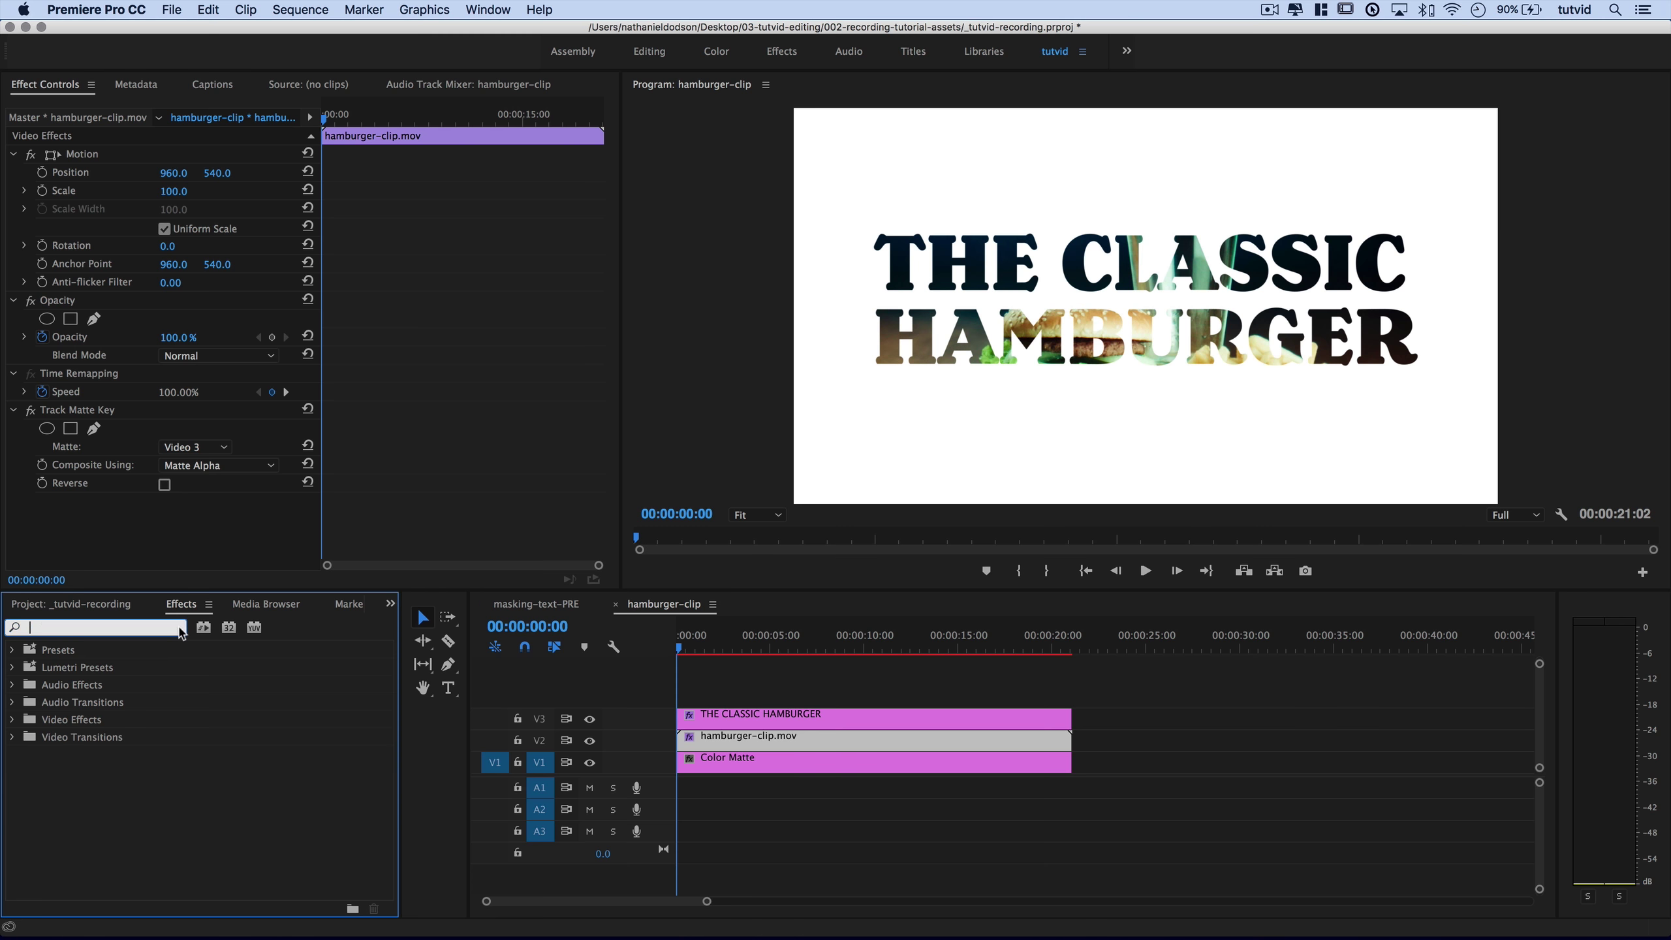
pyautogui.click(119, 607)
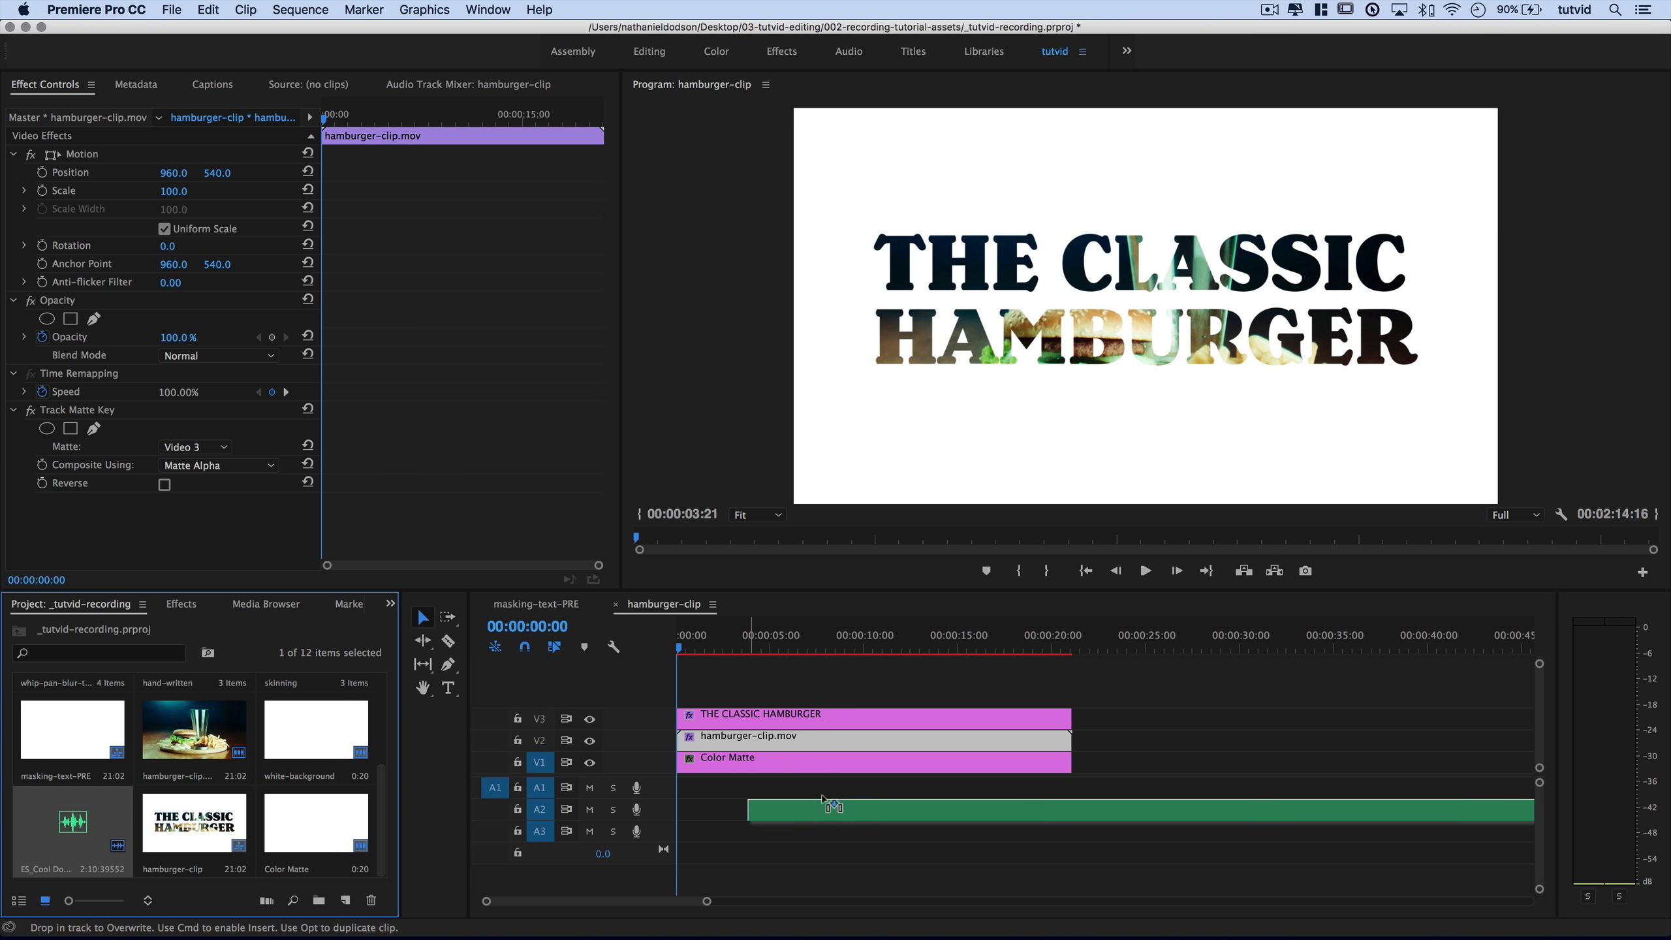
pyautogui.moveTo(87, 836); pyautogui.dragTo(705, 790)
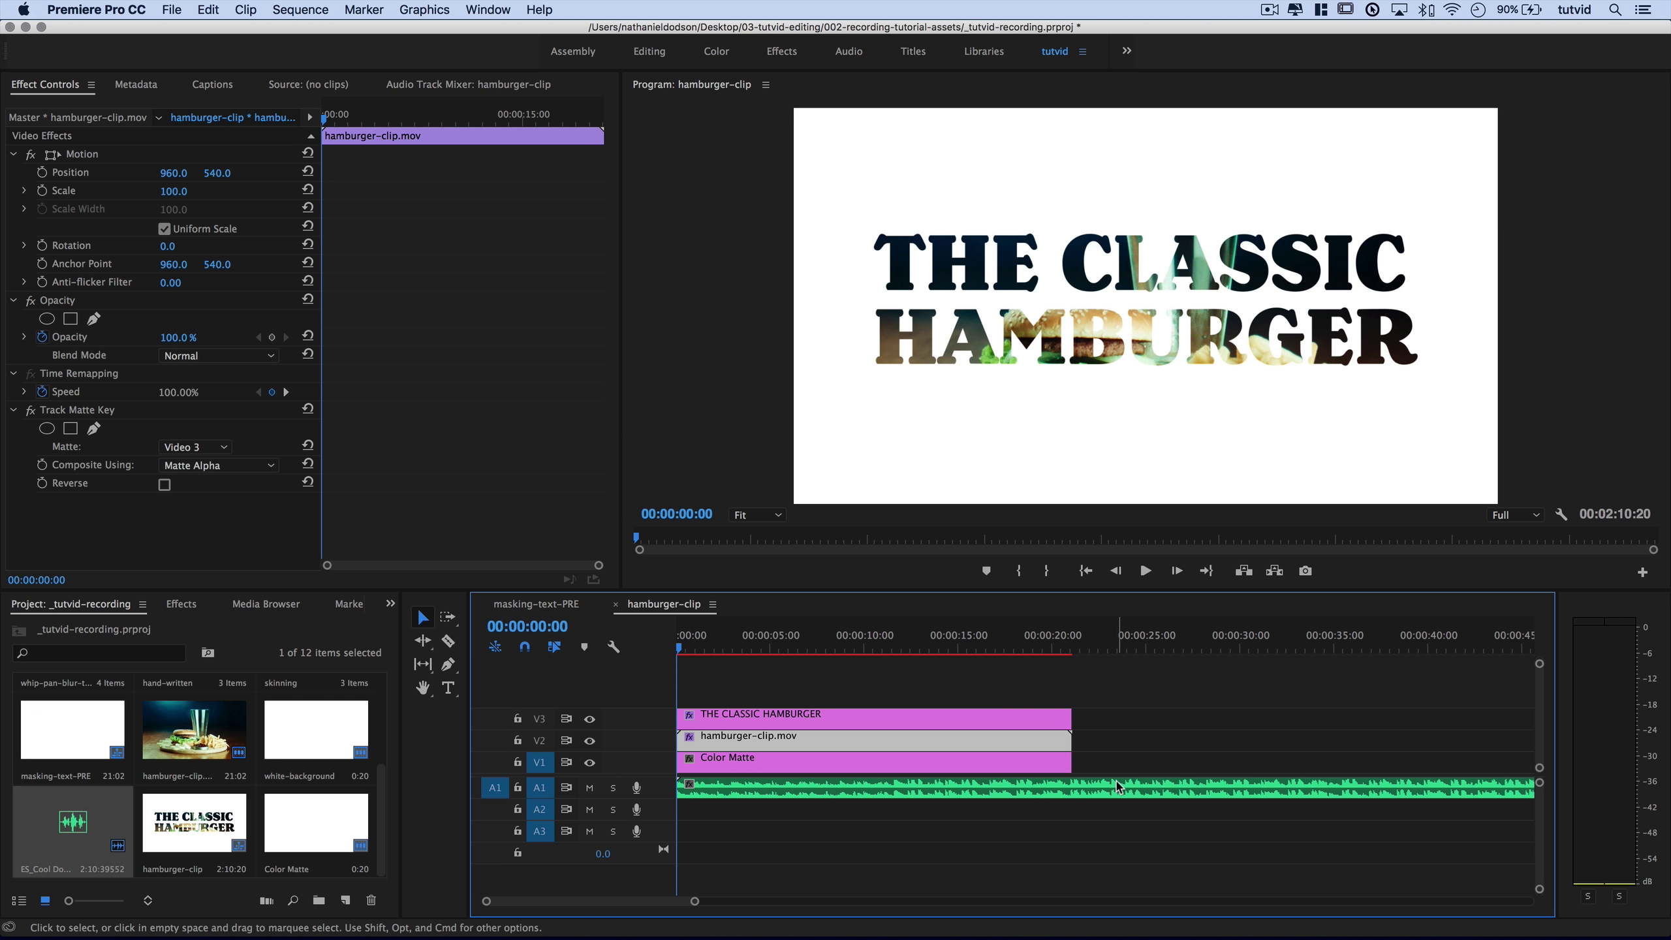
# Razor-cut the music at the video's end and delete the leftover part.
pyautogui.click(451, 639)
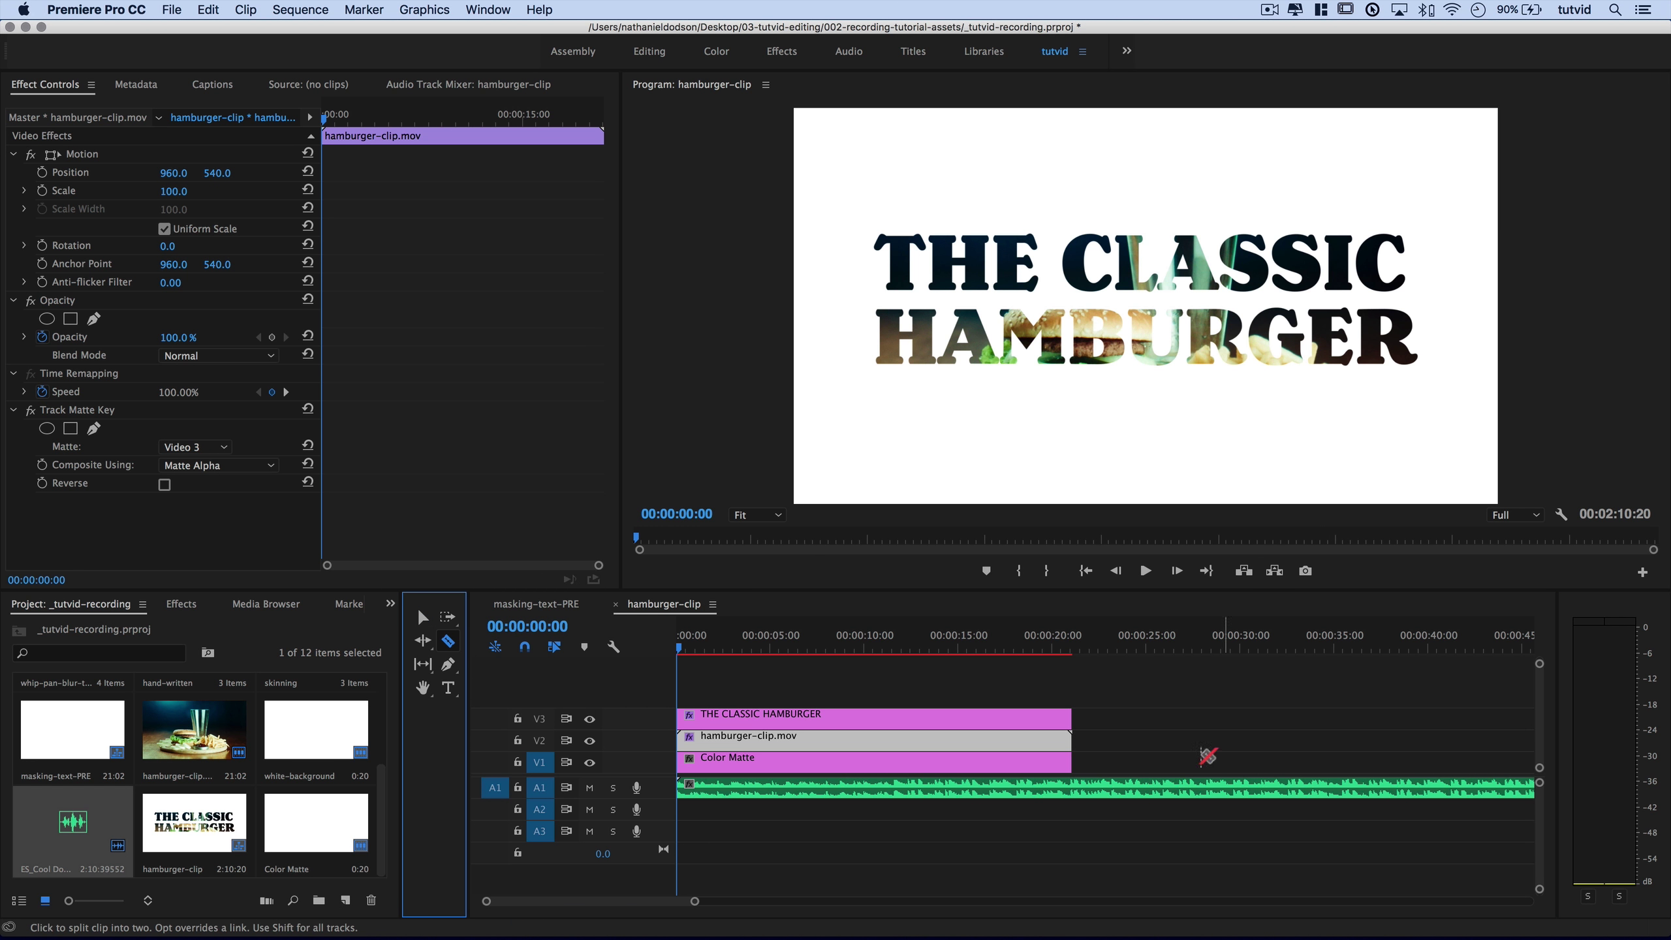
pyautogui.click(1083, 787)
pyautogui.press('v')
pyautogui.click(1151, 790)
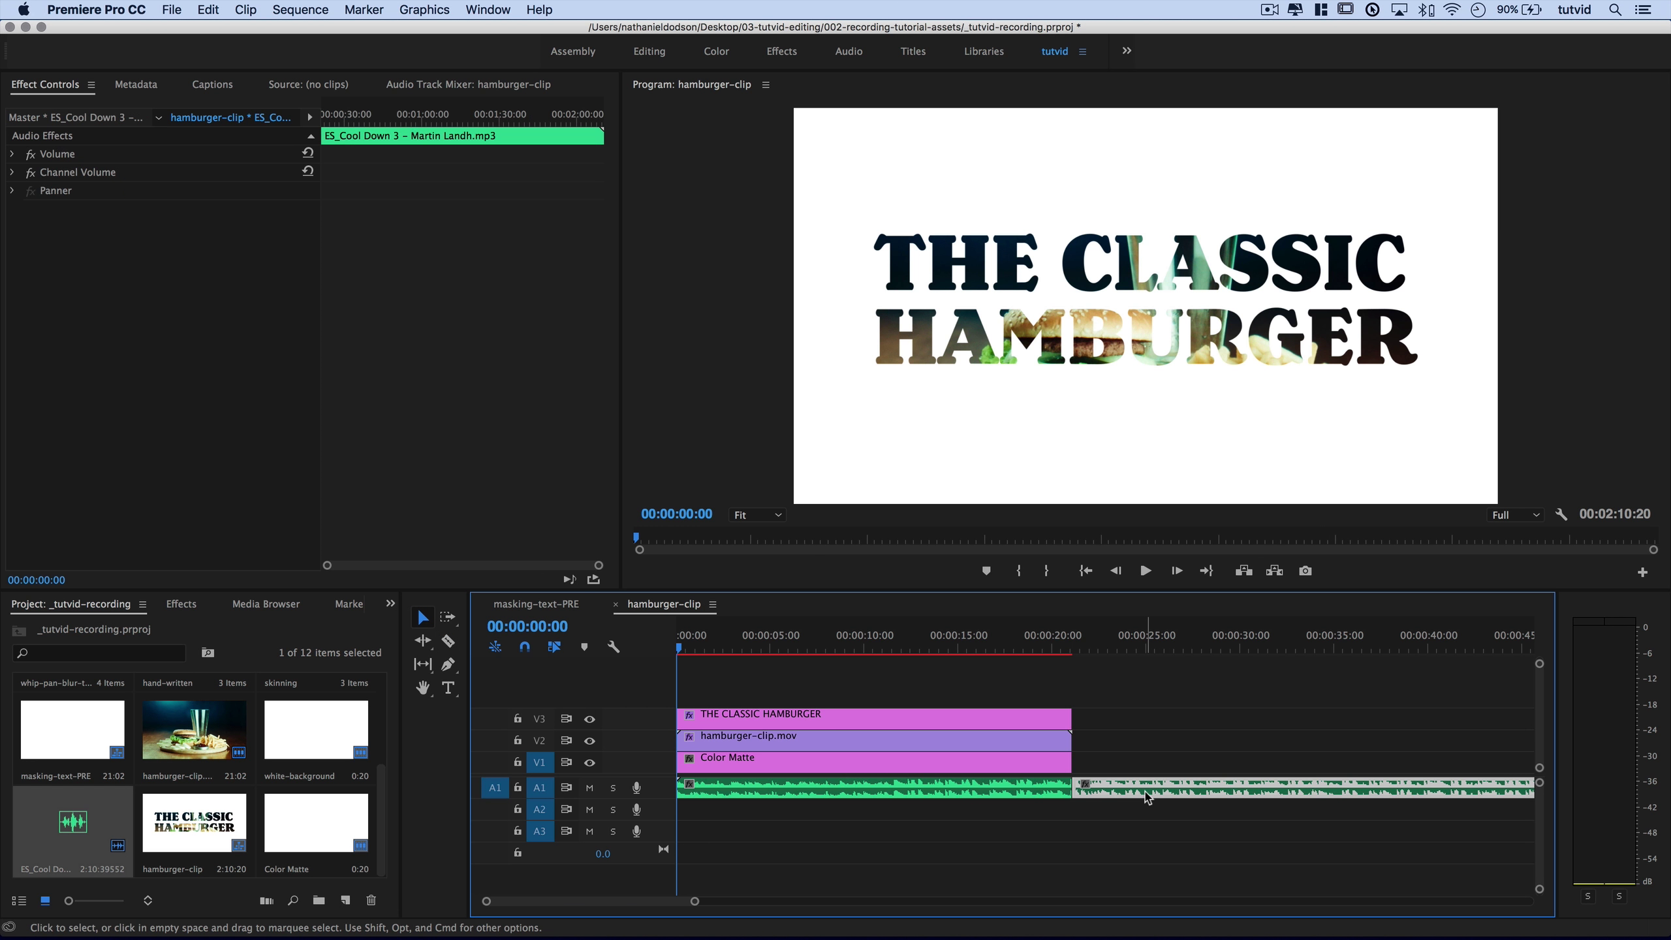
pyautogui.press('Delete')
# Play back the sequence with the music, then return to the start.
pyautogui.press('space')
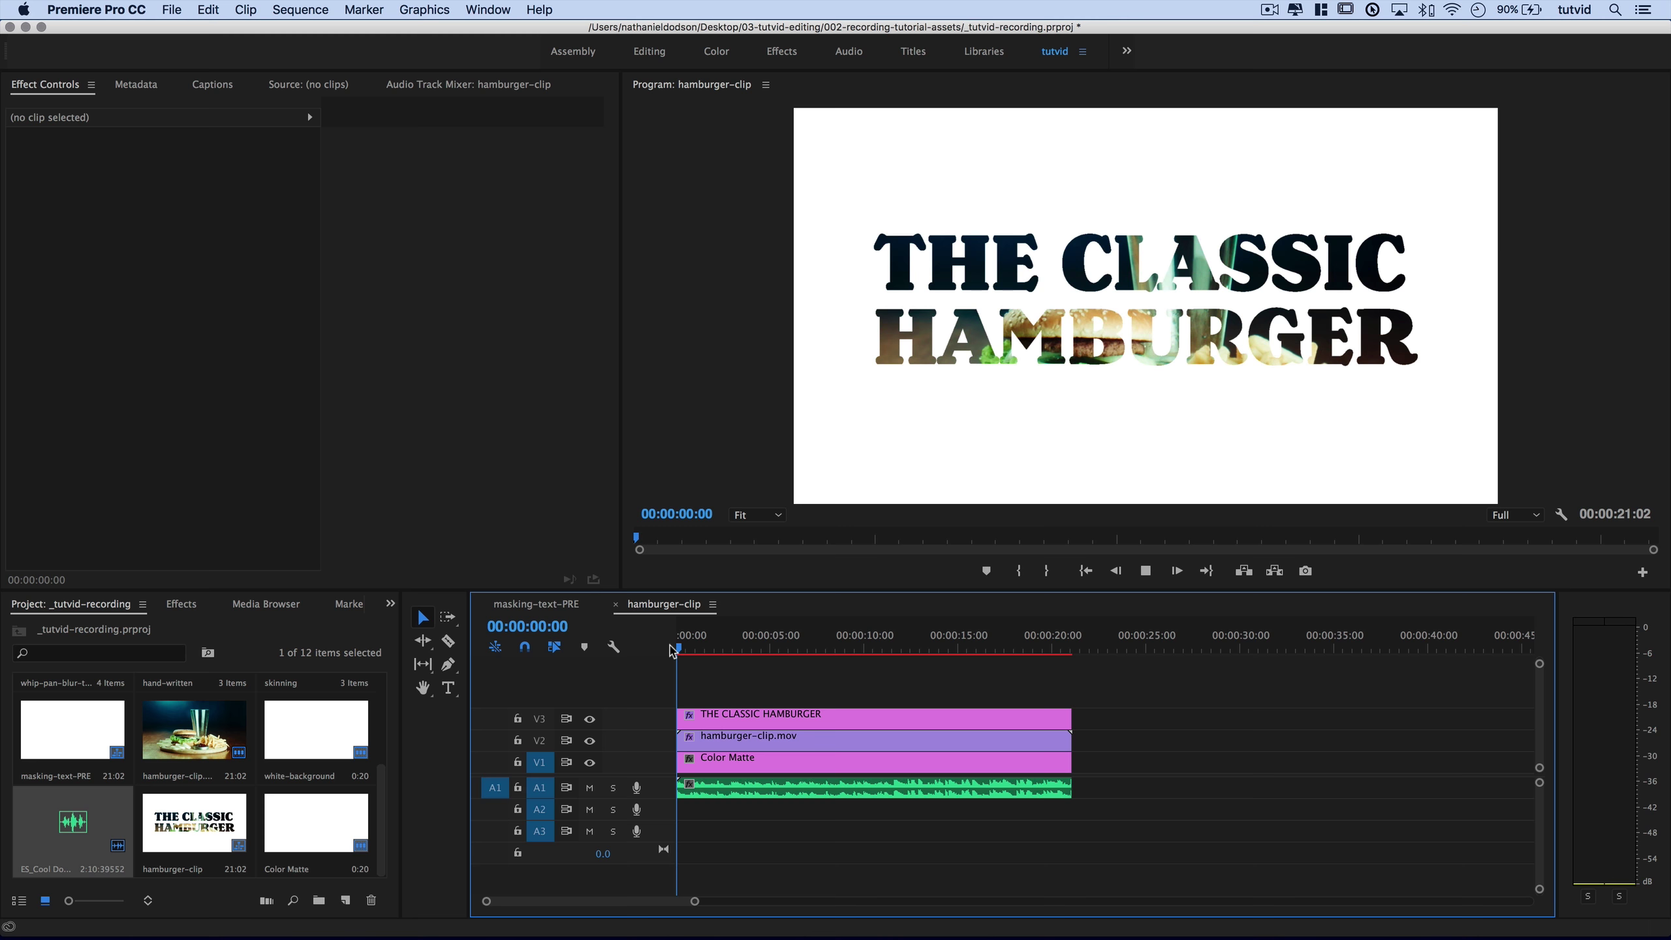
pyautogui.click(836, 761)
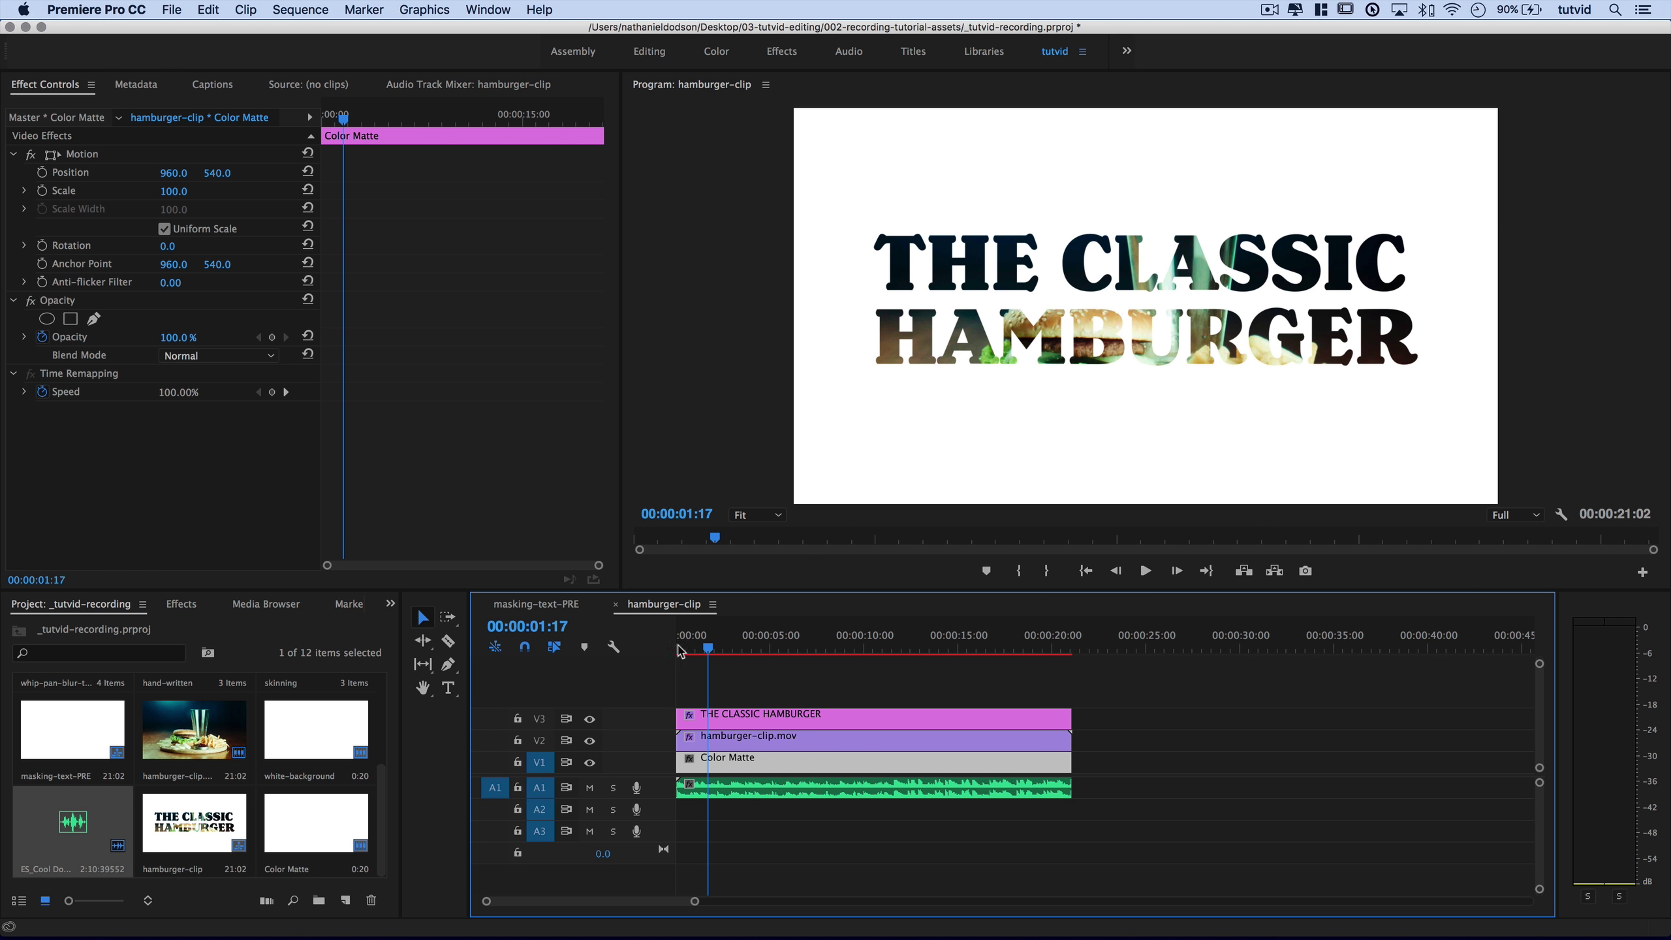
pyautogui.press('Home')
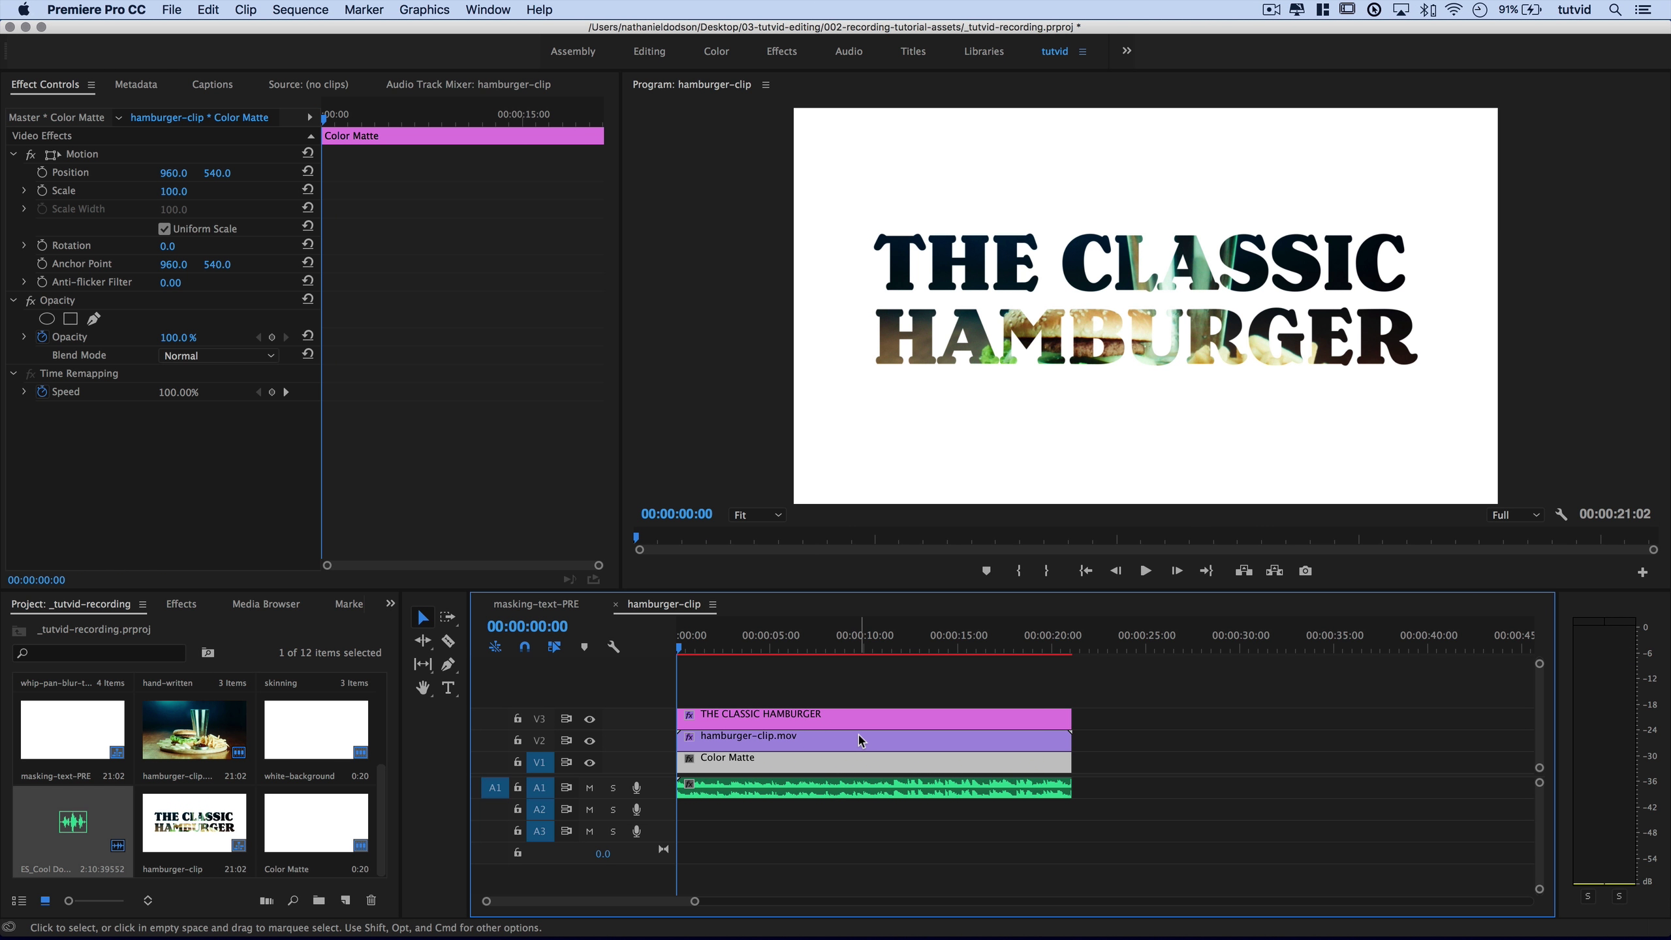
pyautogui.click(1172, 314)
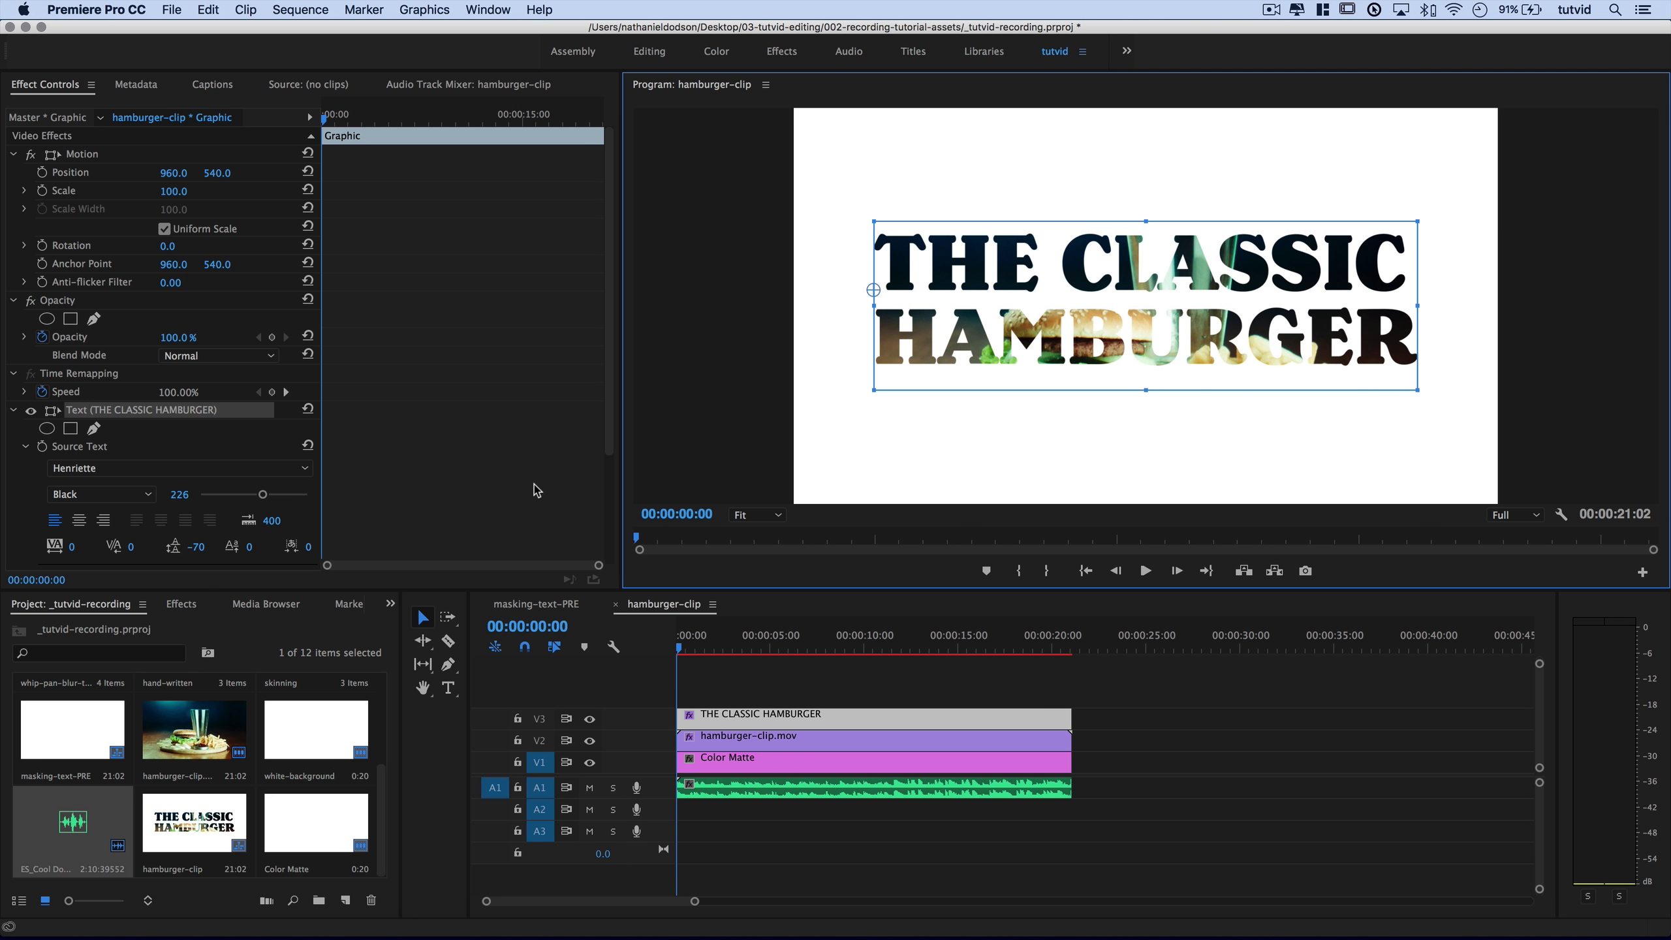
# Try a few other fonts, then settle on Henriette Black for the title.
pyautogui.click(70, 468)
pyautogui.write('Hig')
pyautogui.press('Return')
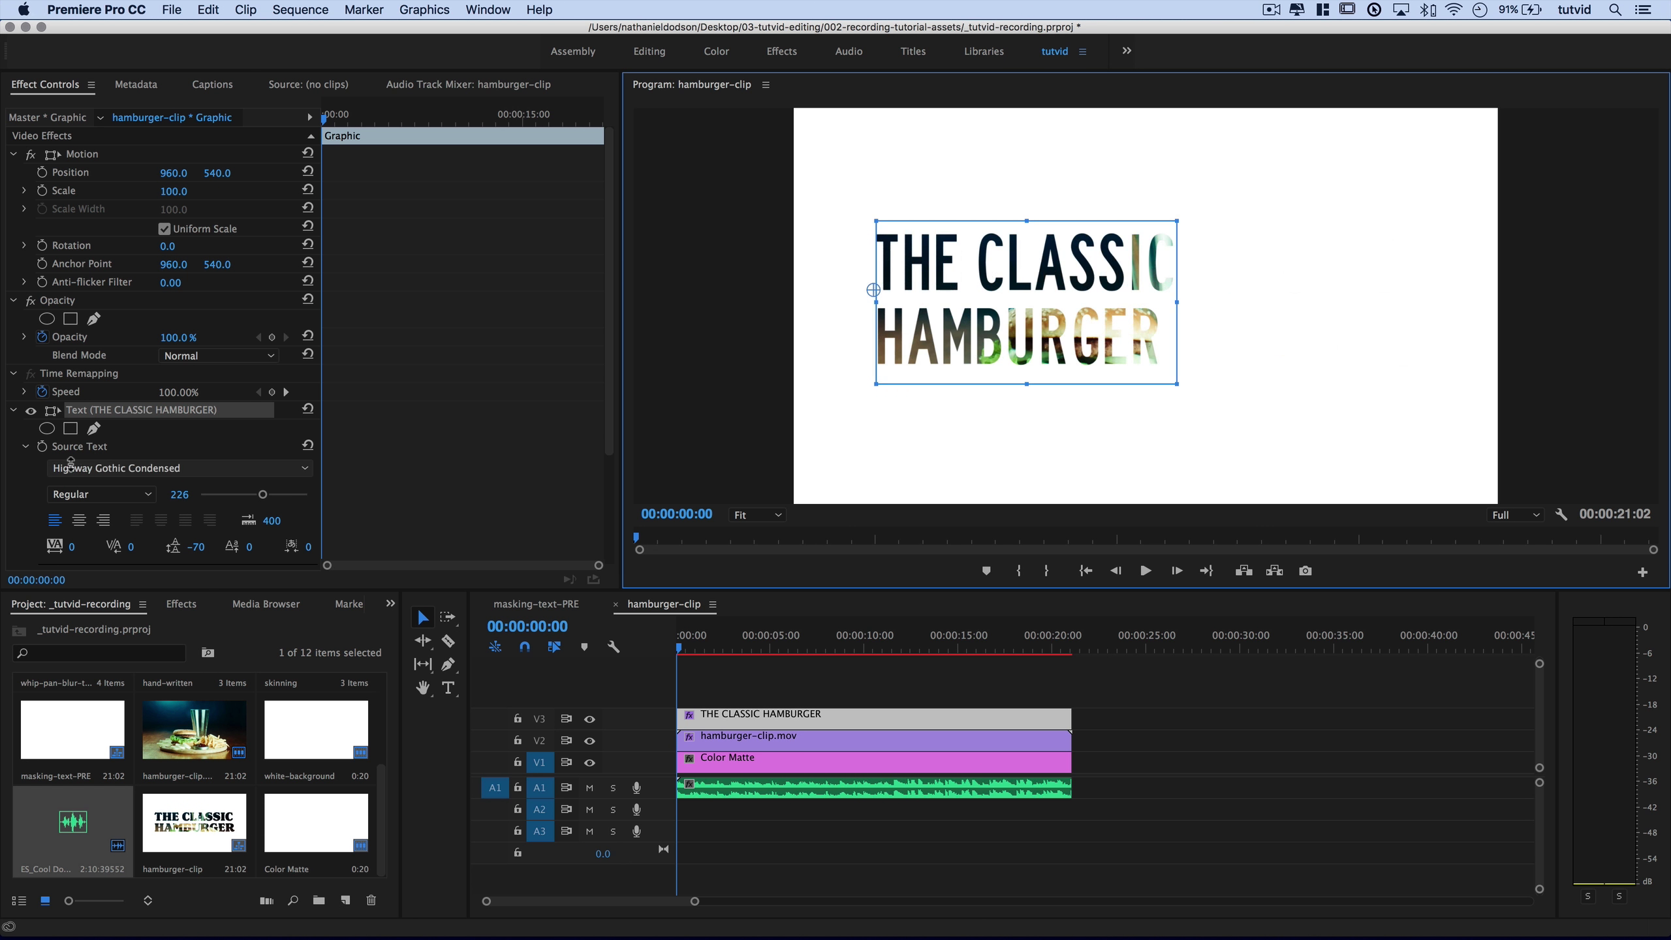
pyautogui.write('Hu')
pyautogui.press('Return')
pyautogui.press('Up')
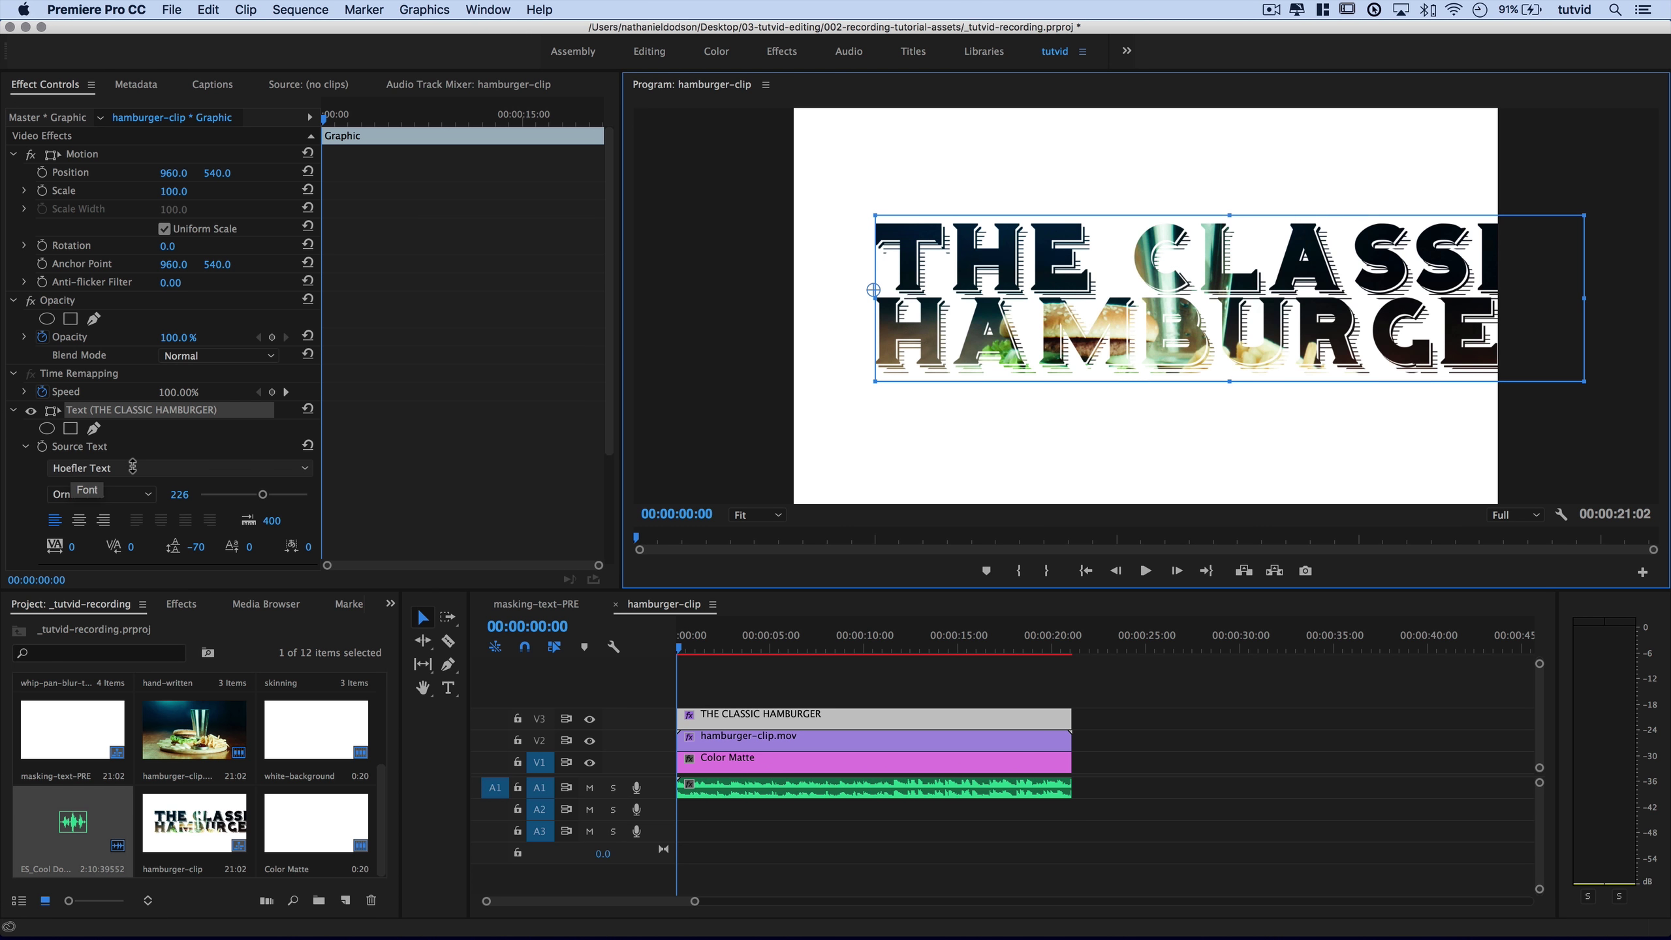
pyautogui.press('Up')
pyautogui.press('Up')
pyautogui.press('Up')
pyautogui.press('Up')
pyautogui.click(133, 467)
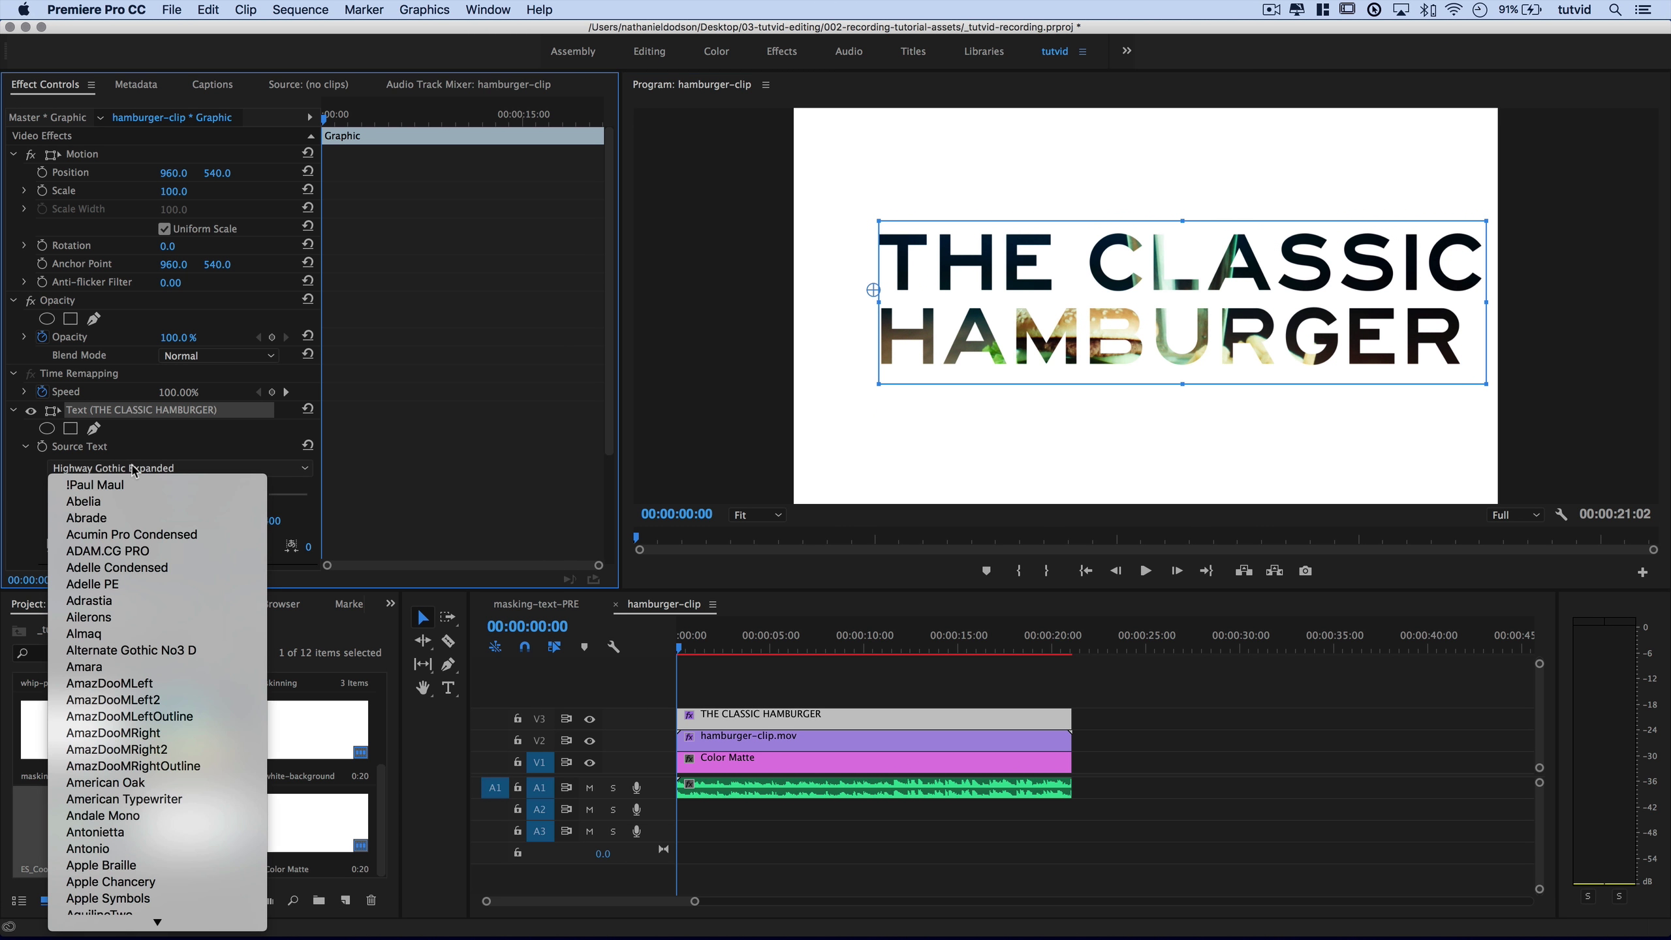
pyautogui.write('Hen')
pyautogui.press('Return')
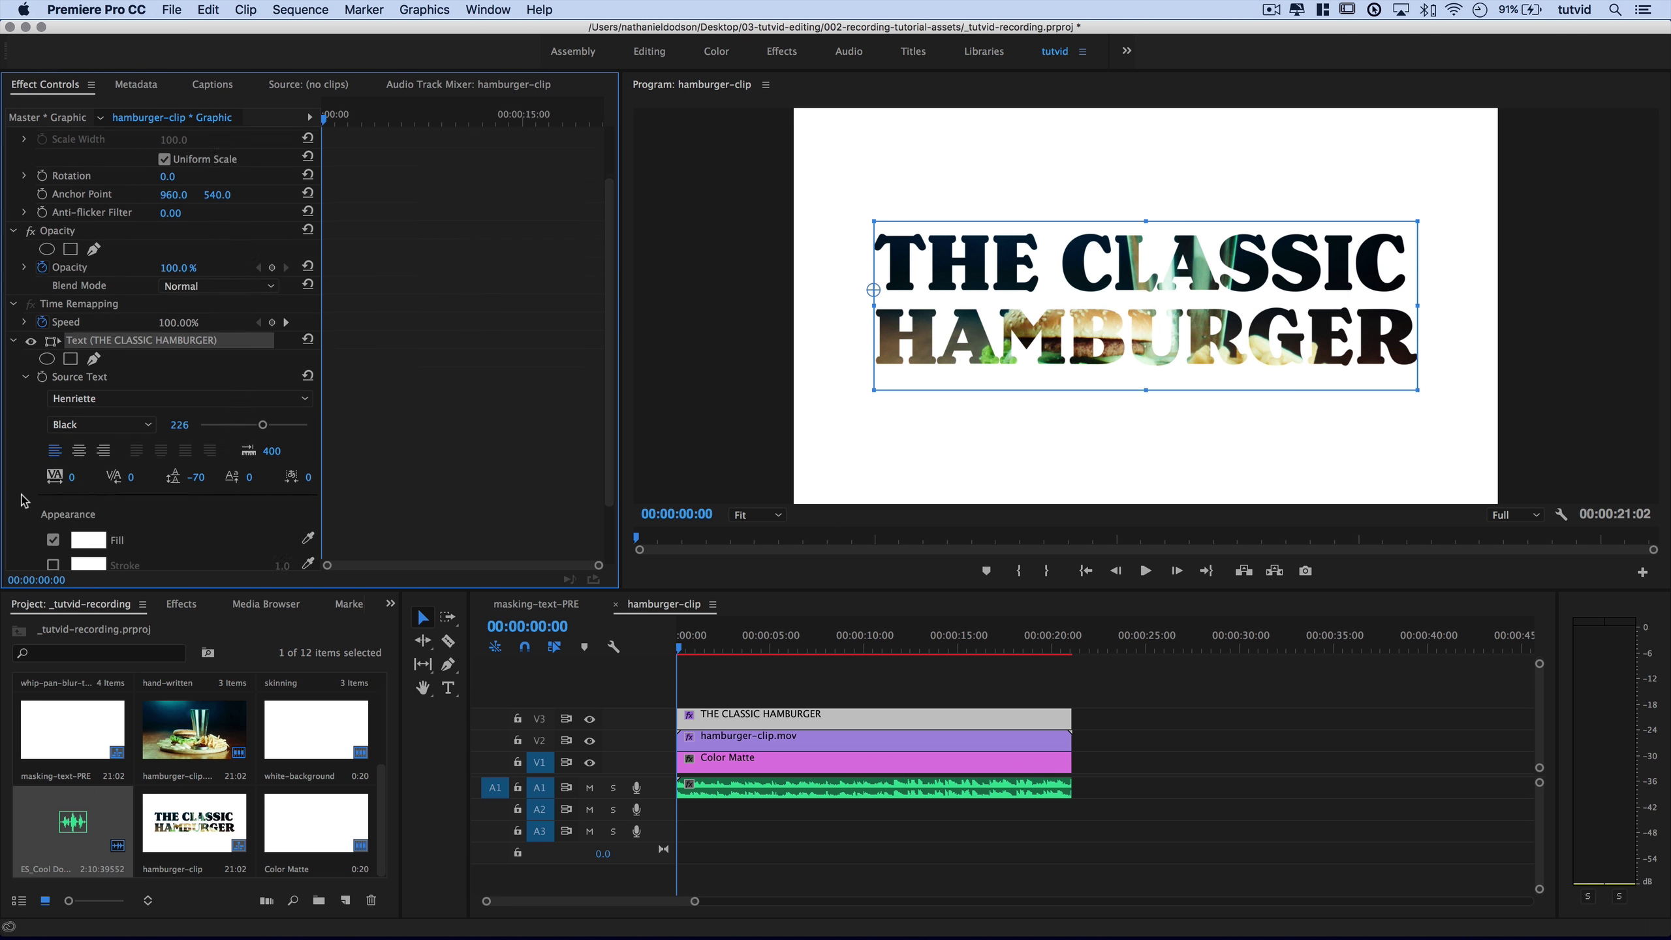
pyautogui.scroll(-4, 22, 499)
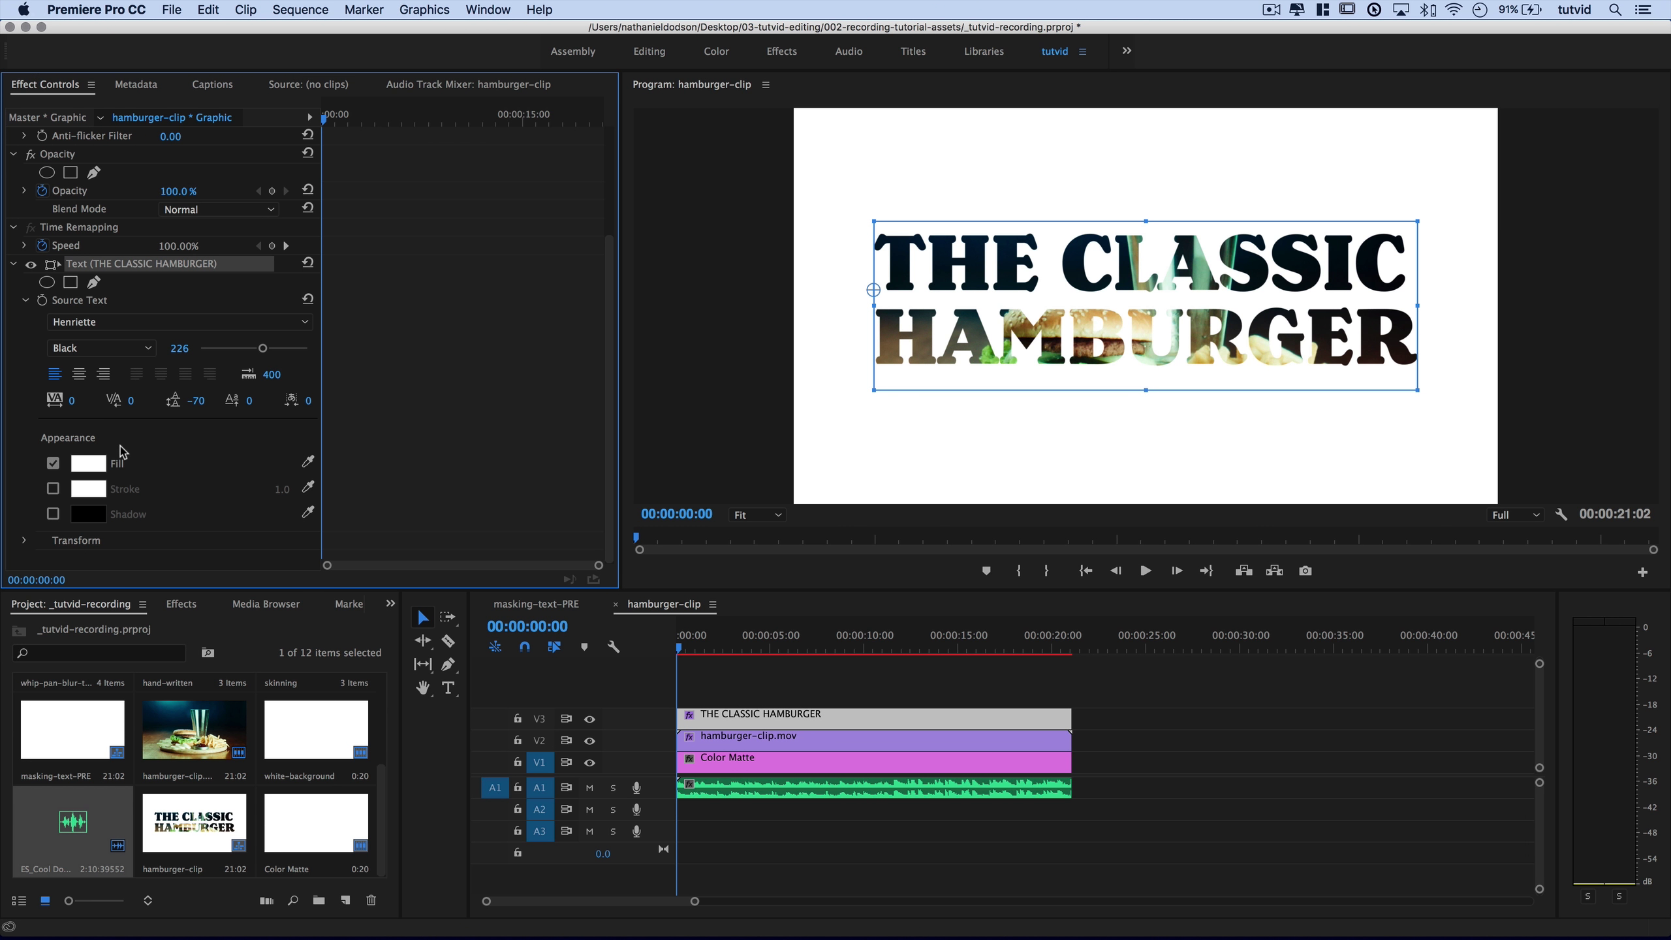
# In Effect Controls, expand the Text effect's Transform section and collapse Motion and Opacity.
pyautogui.click(79, 549)
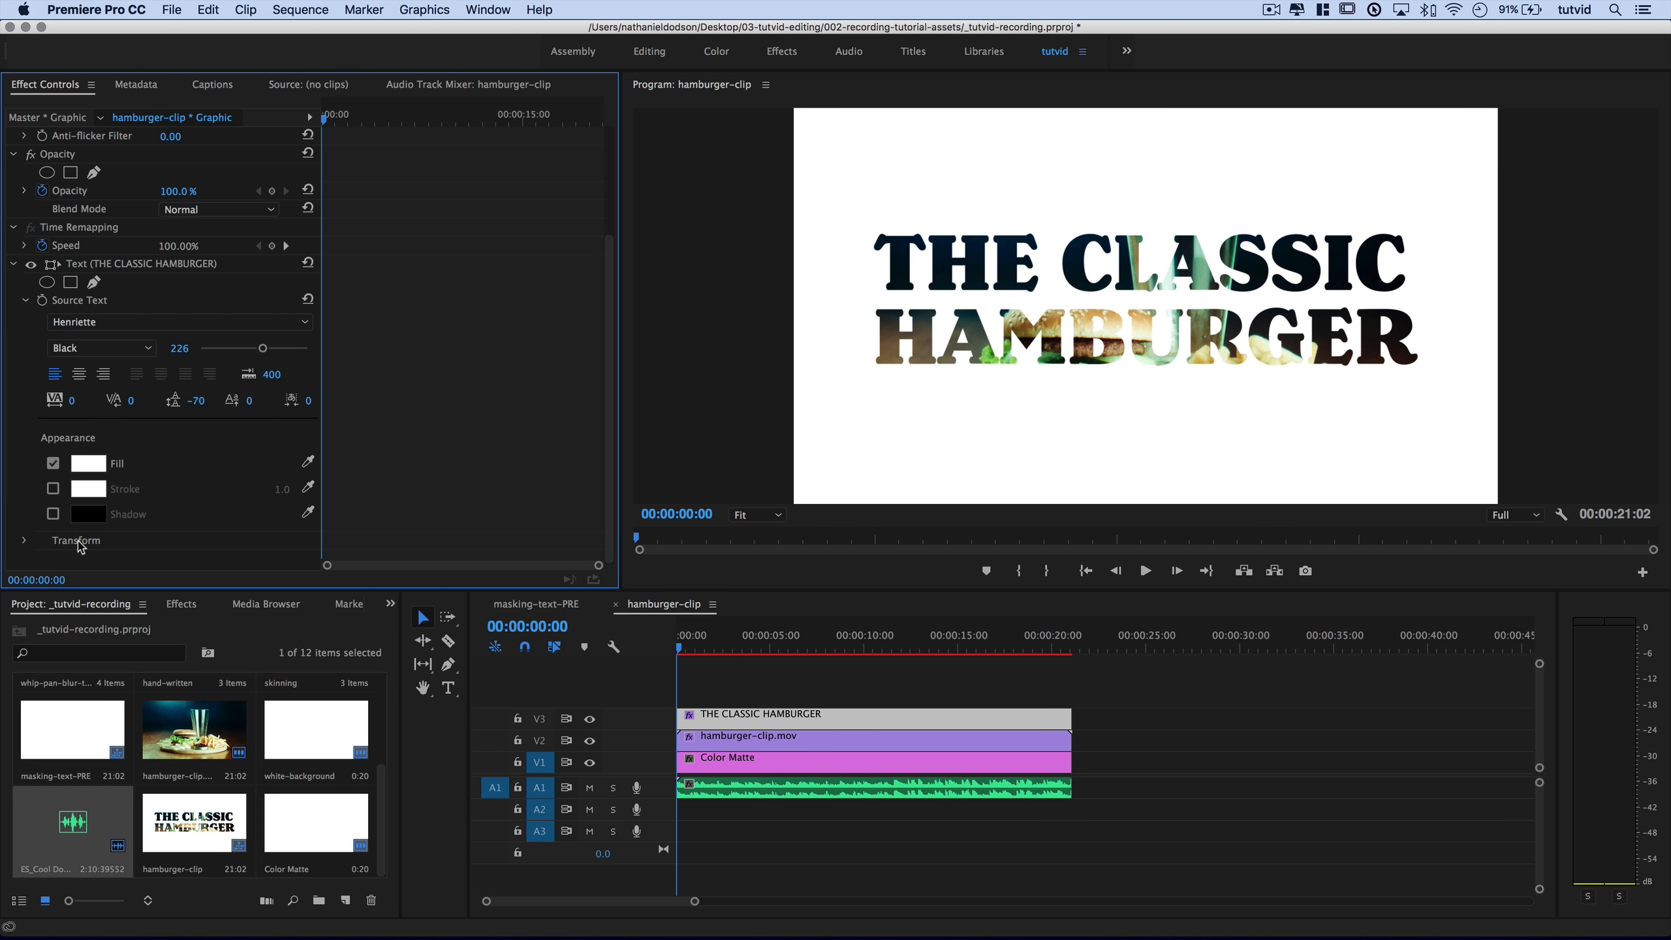
pyautogui.click(23, 541)
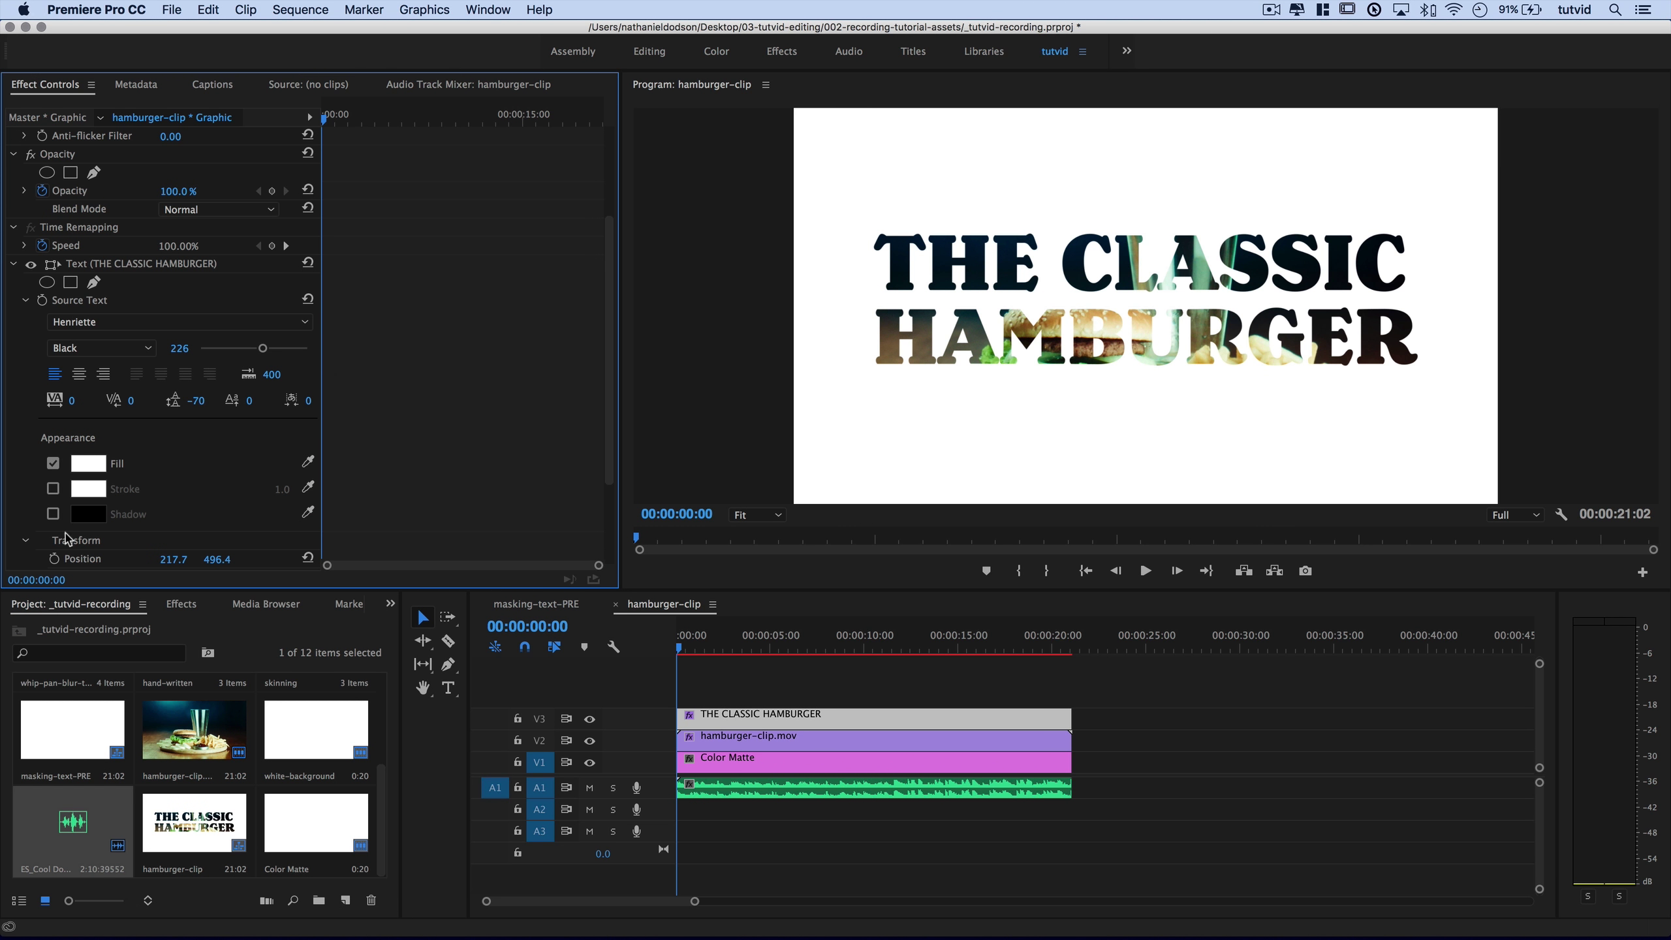
pyautogui.scroll(-3, 90, 534)
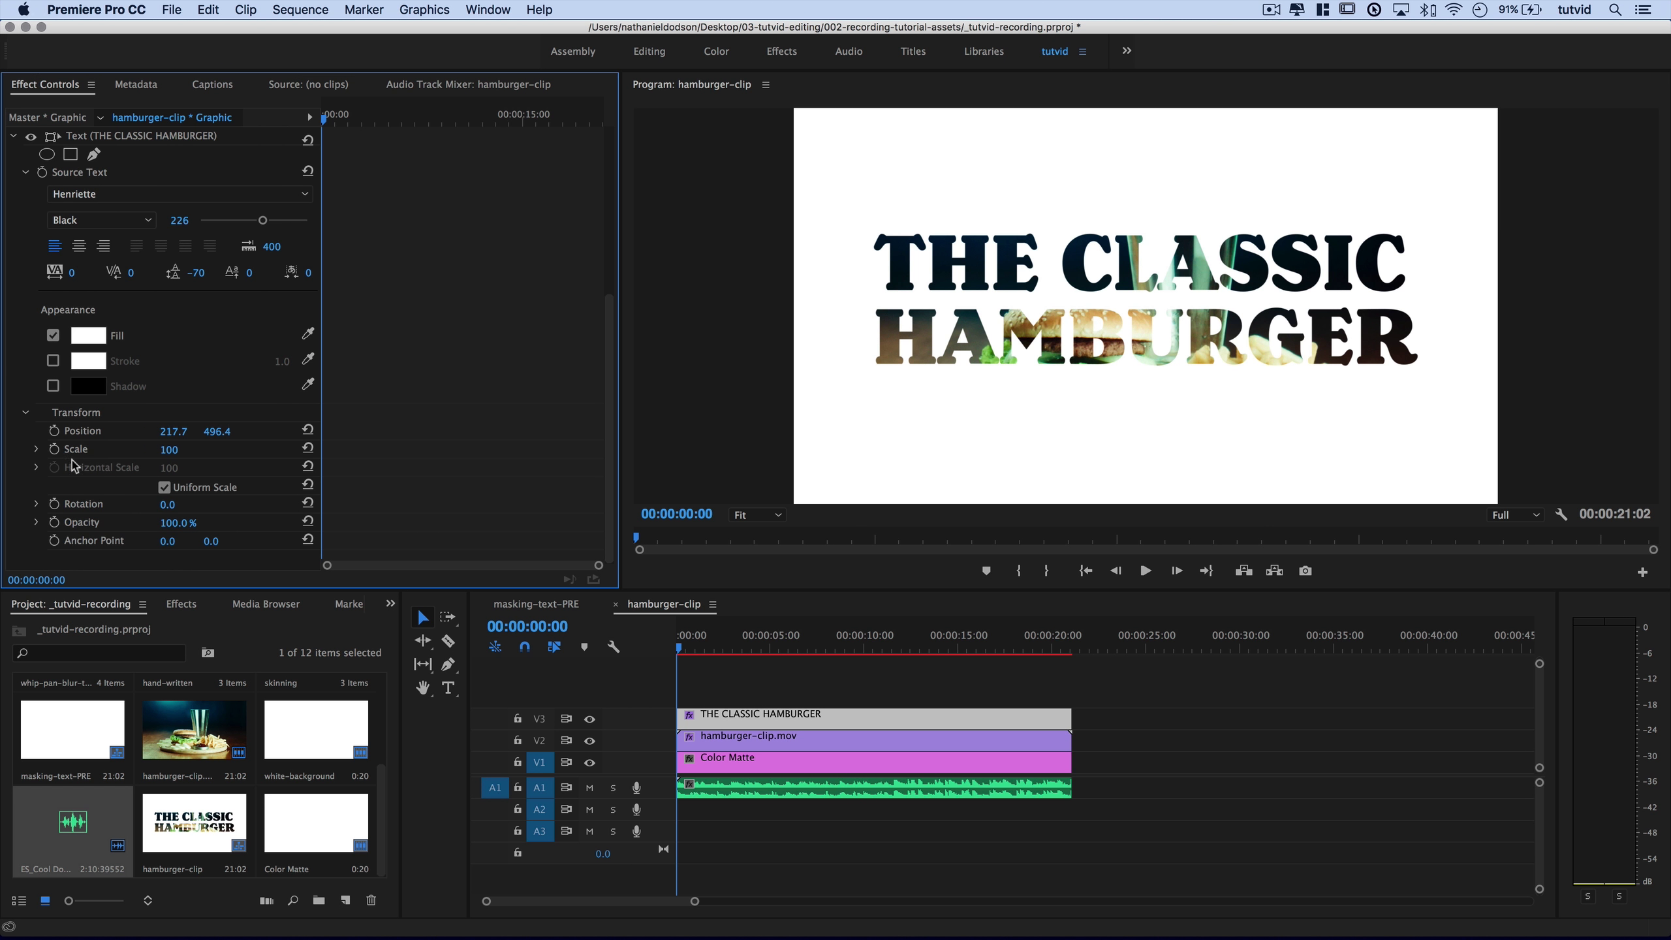
pyautogui.scroll(5, 17, 304)
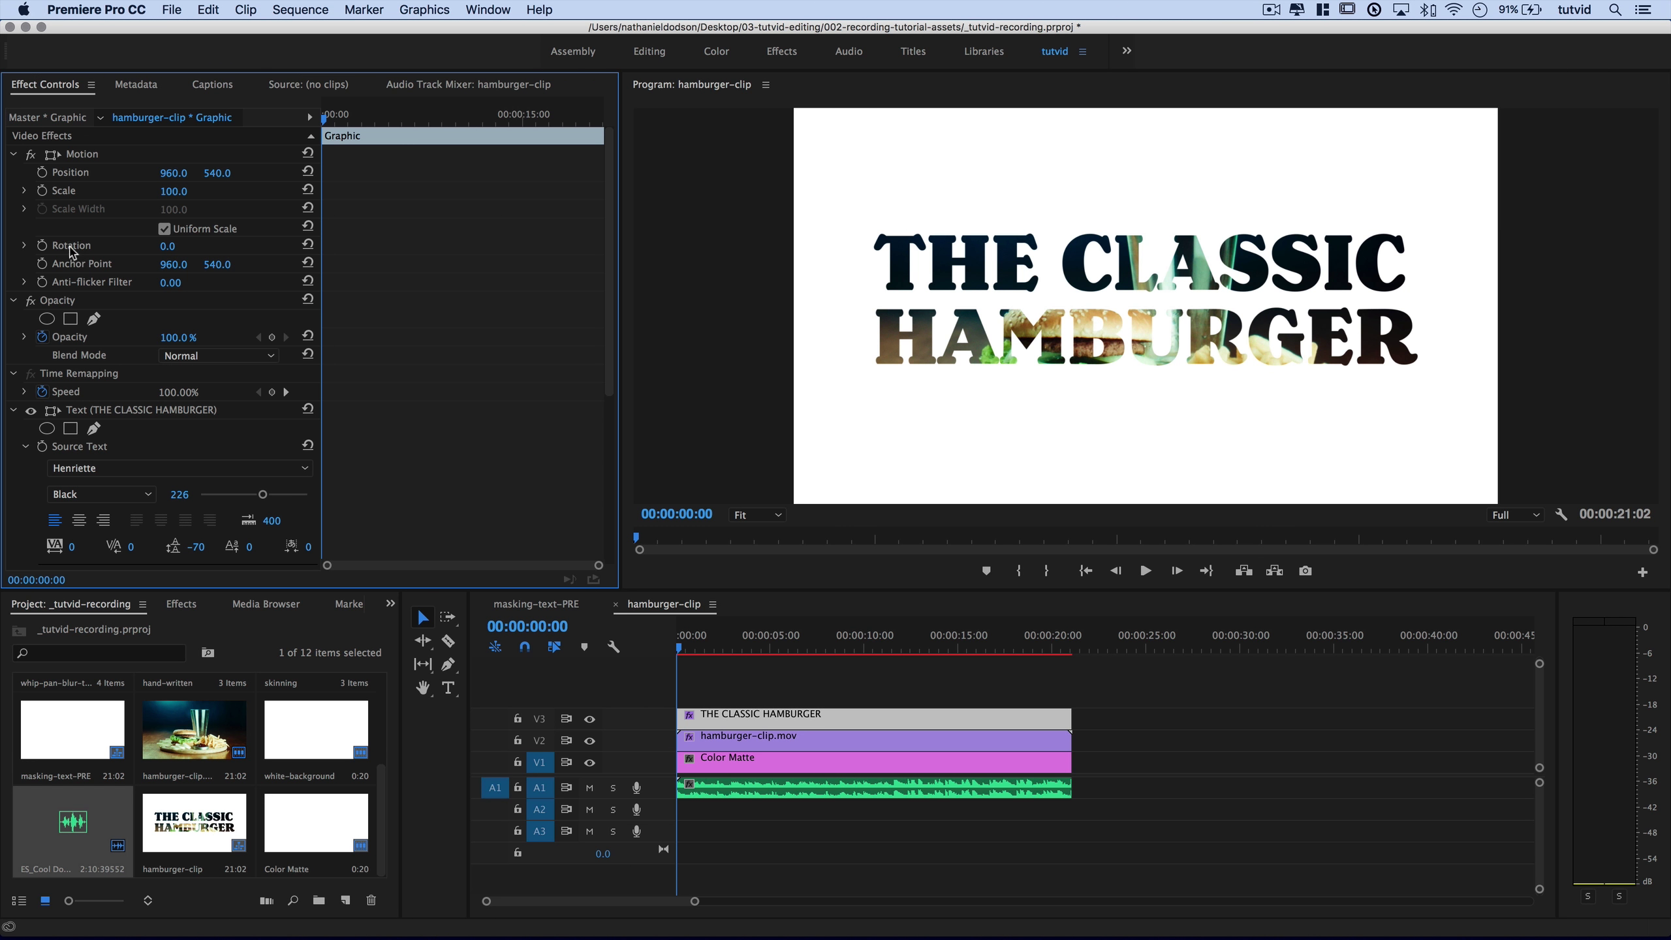
pyautogui.click(15, 300)
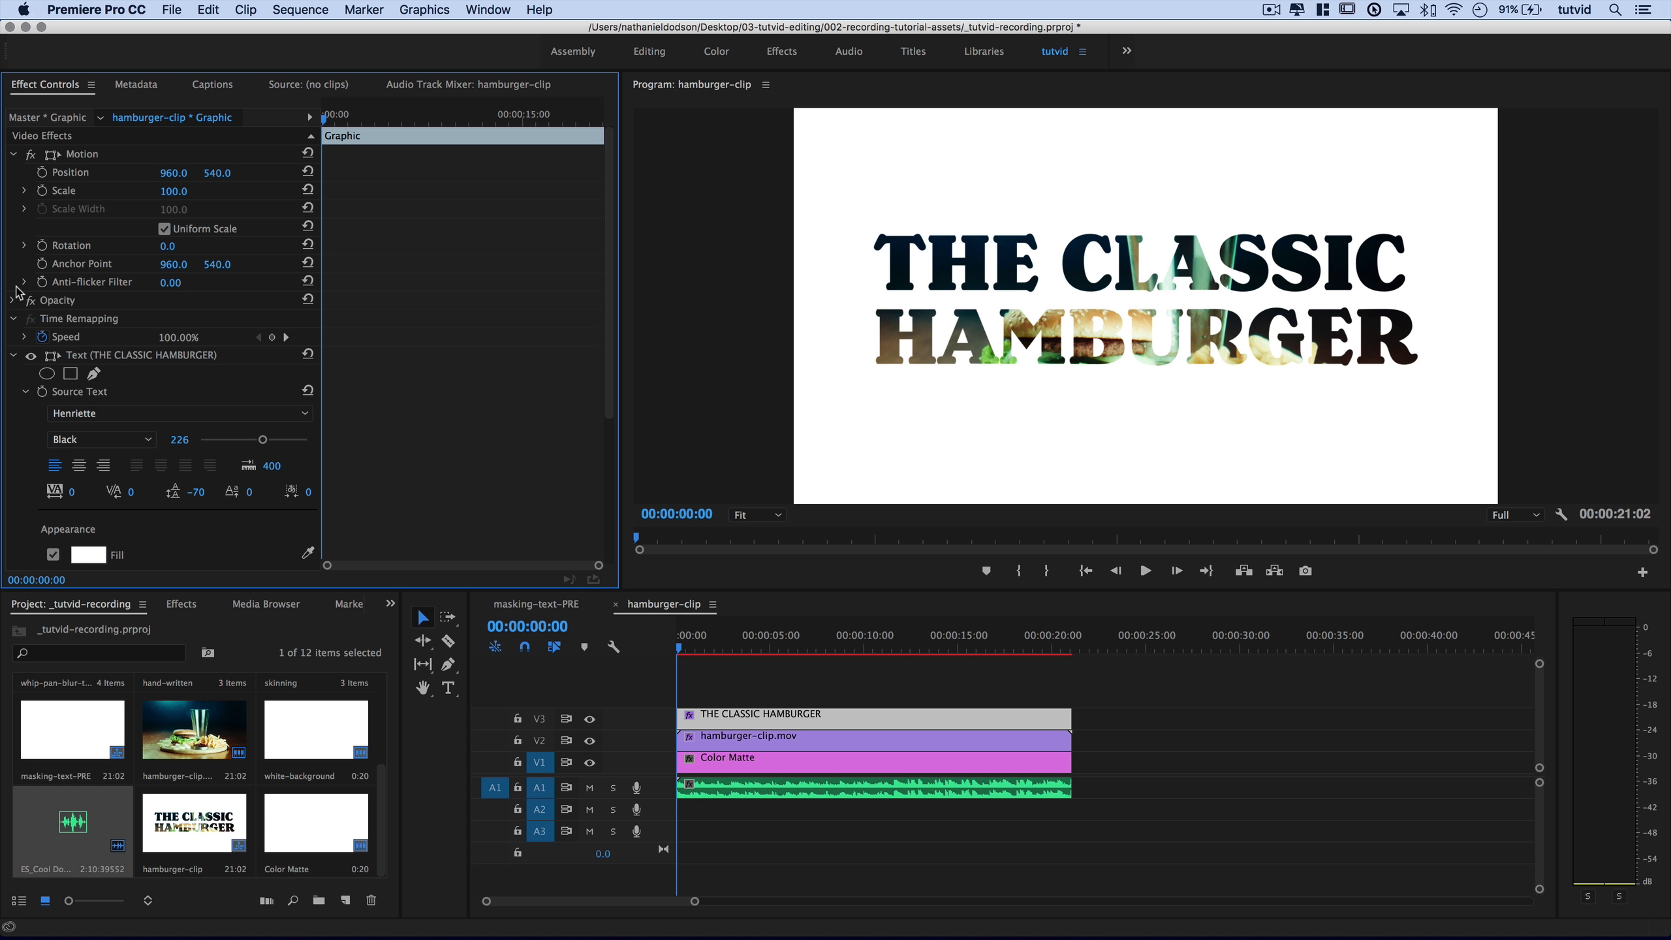
pyautogui.click(15, 154)
pyautogui.scroll(-3, 12, 323)
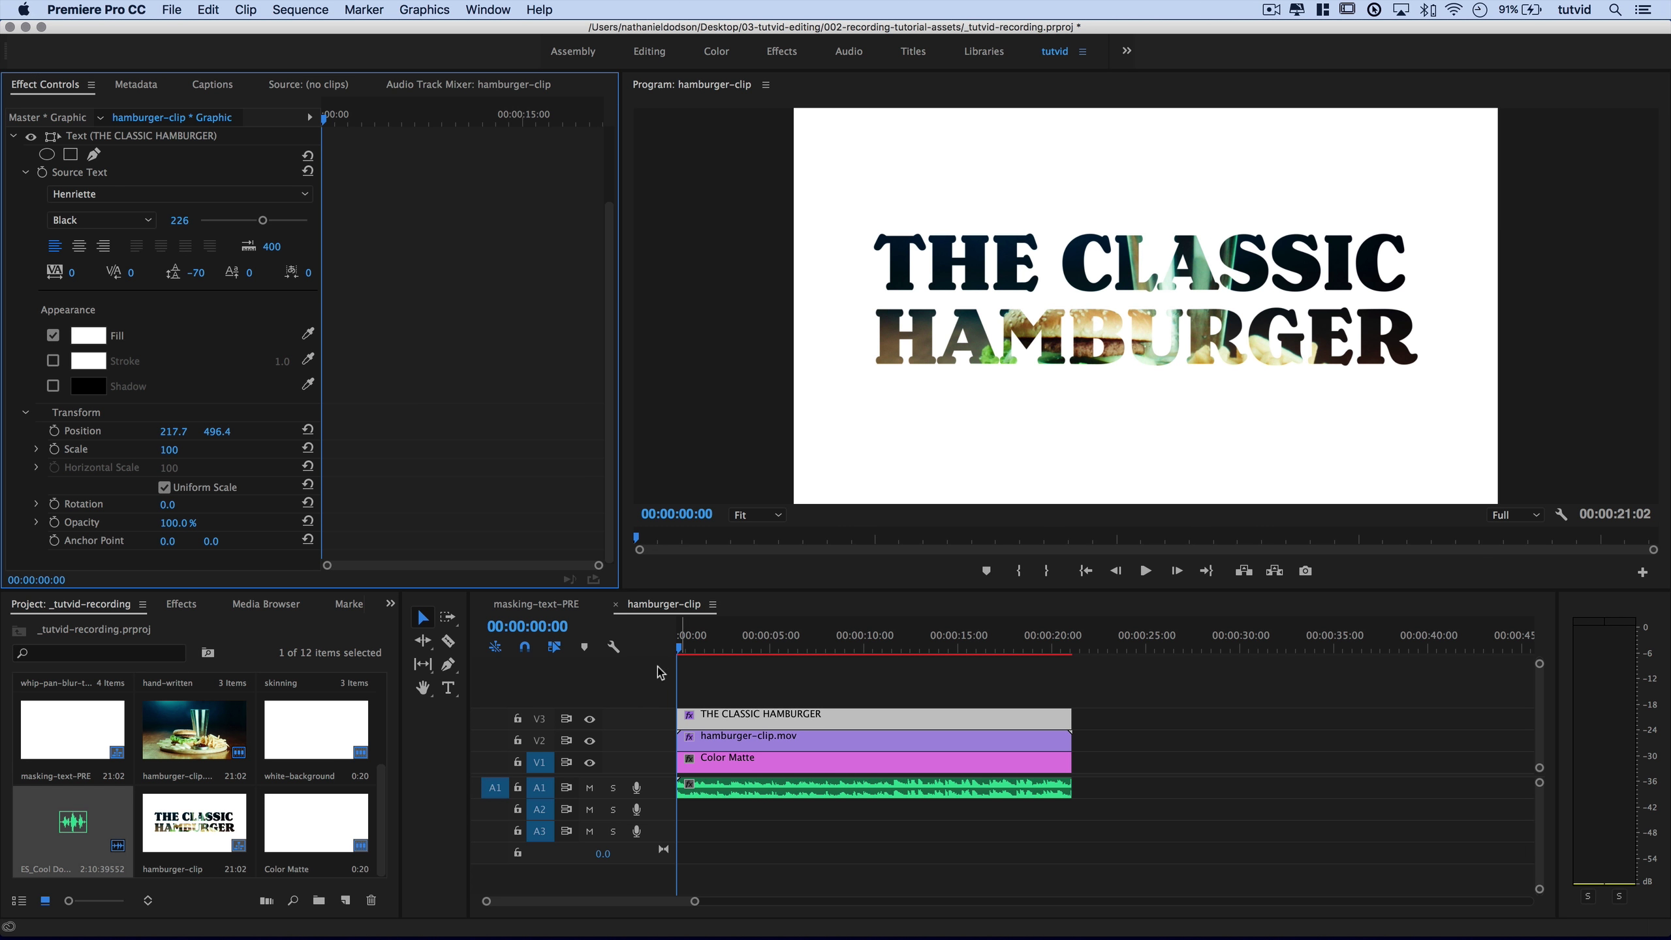
# Add a full-size Scale keyframe for the title at frame 10.
pyautogui.hotkey('shift', 'Right')
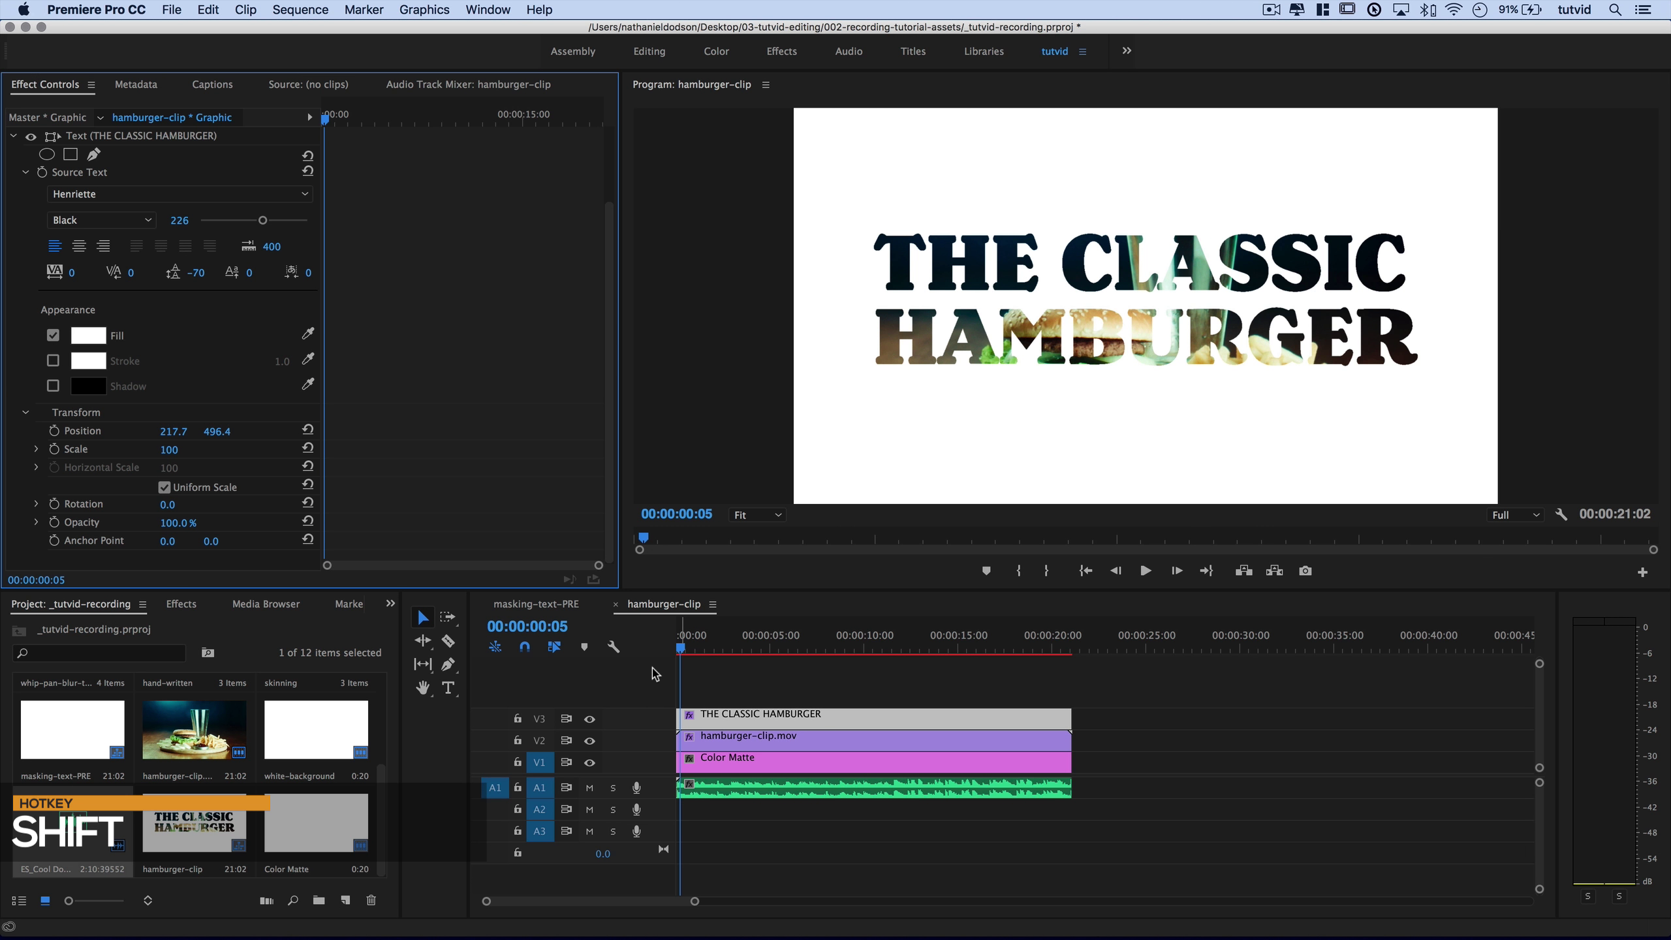
pyautogui.hotkey('shift', 'Right')
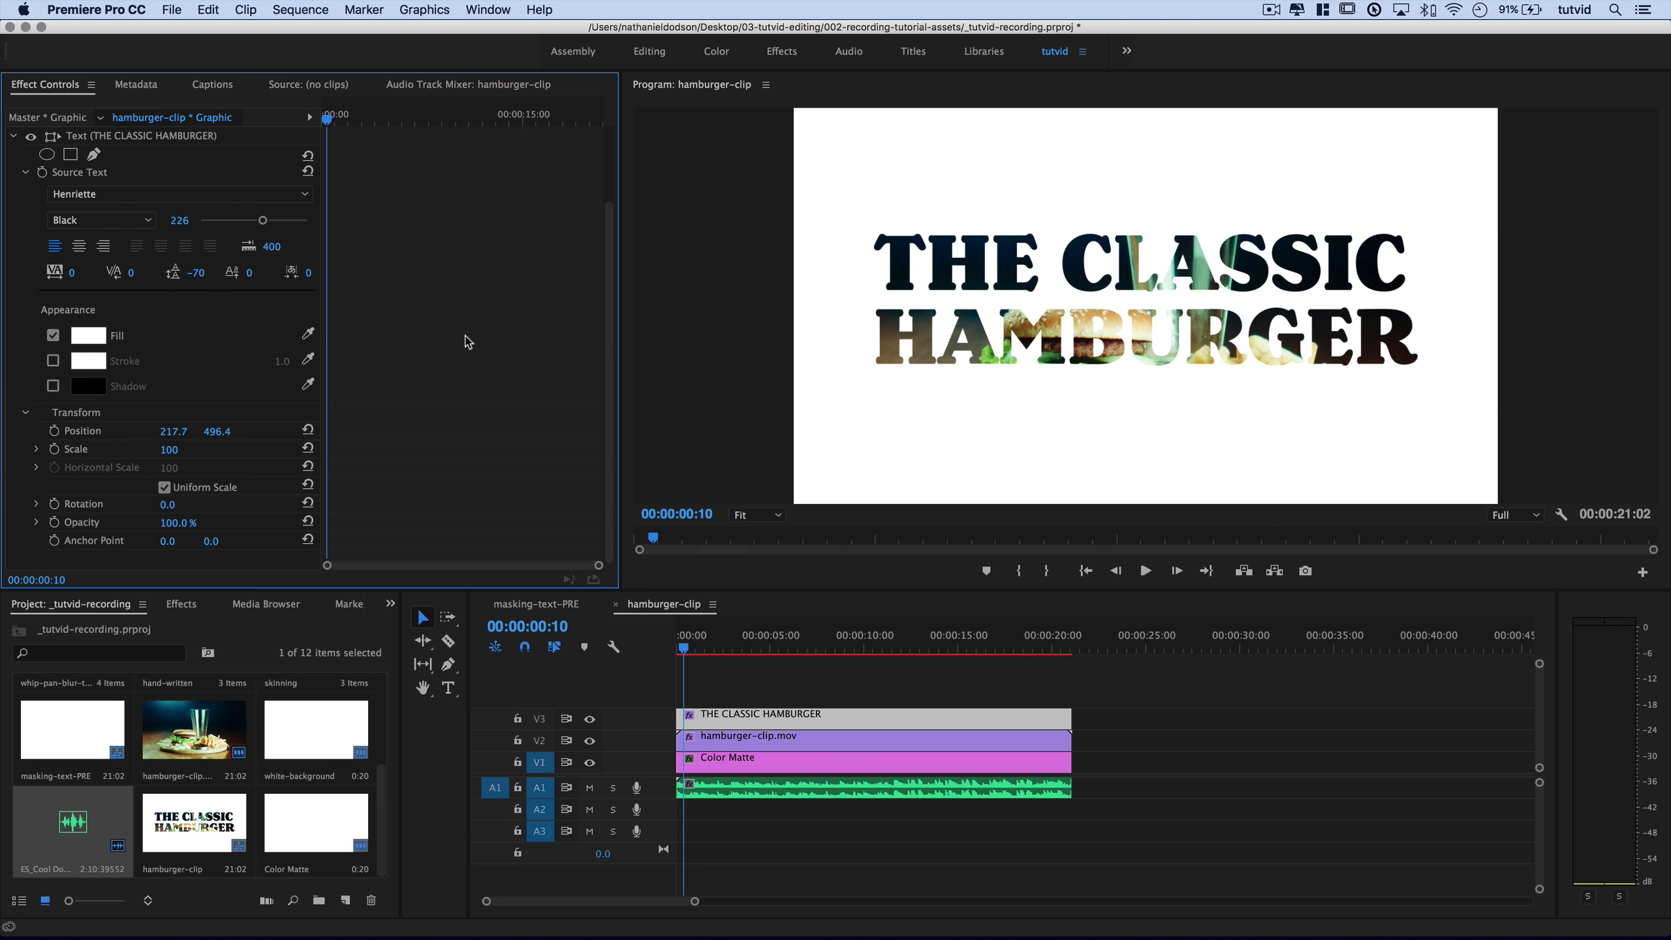
pyautogui.scroll(3, 399, 484)
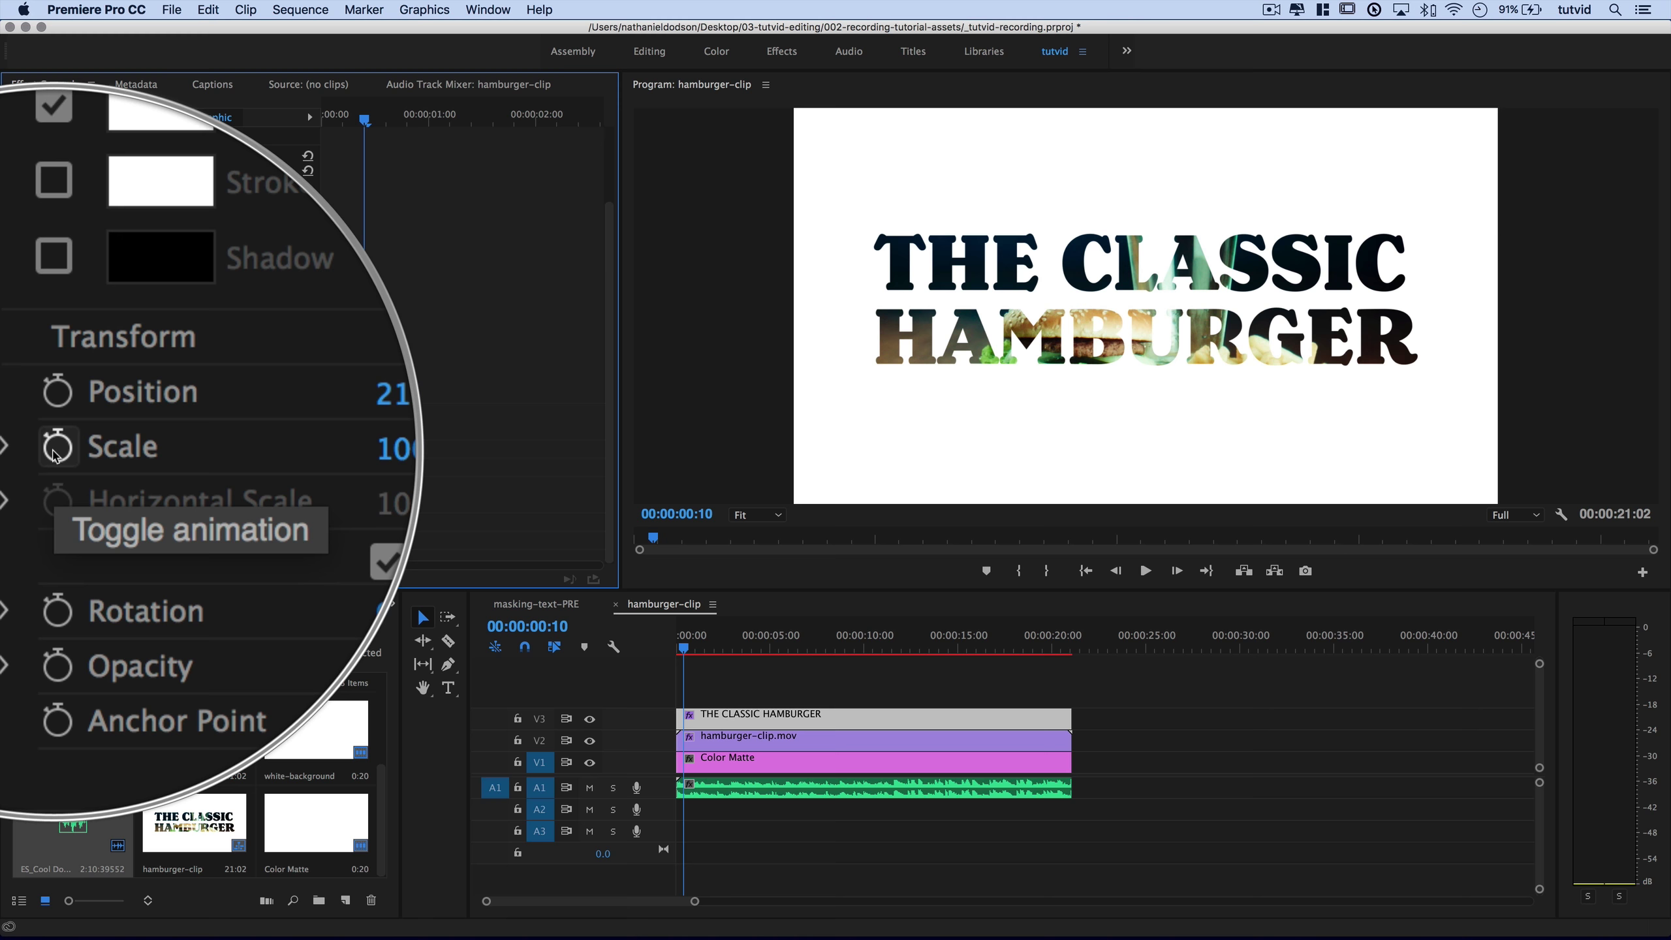
pyautogui.click(55, 451)
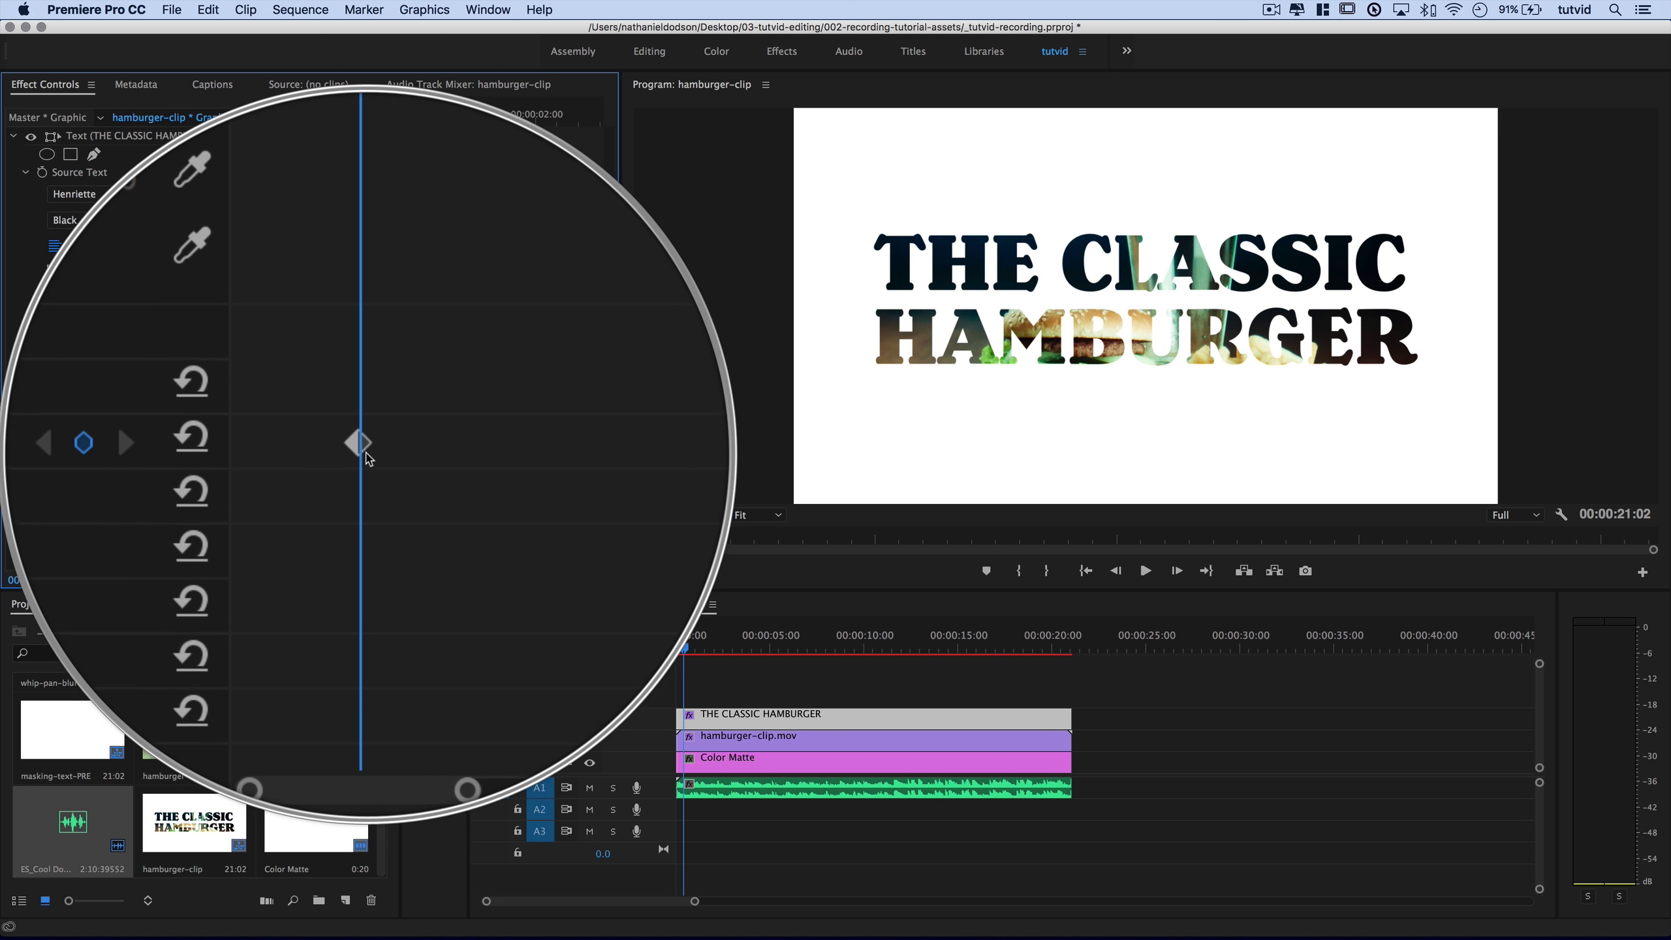
# Set the title's Scale to 0 at frame 0 and preview it growing.
pyautogui.moveTo(353, 120); pyautogui.dragTo(327, 120)
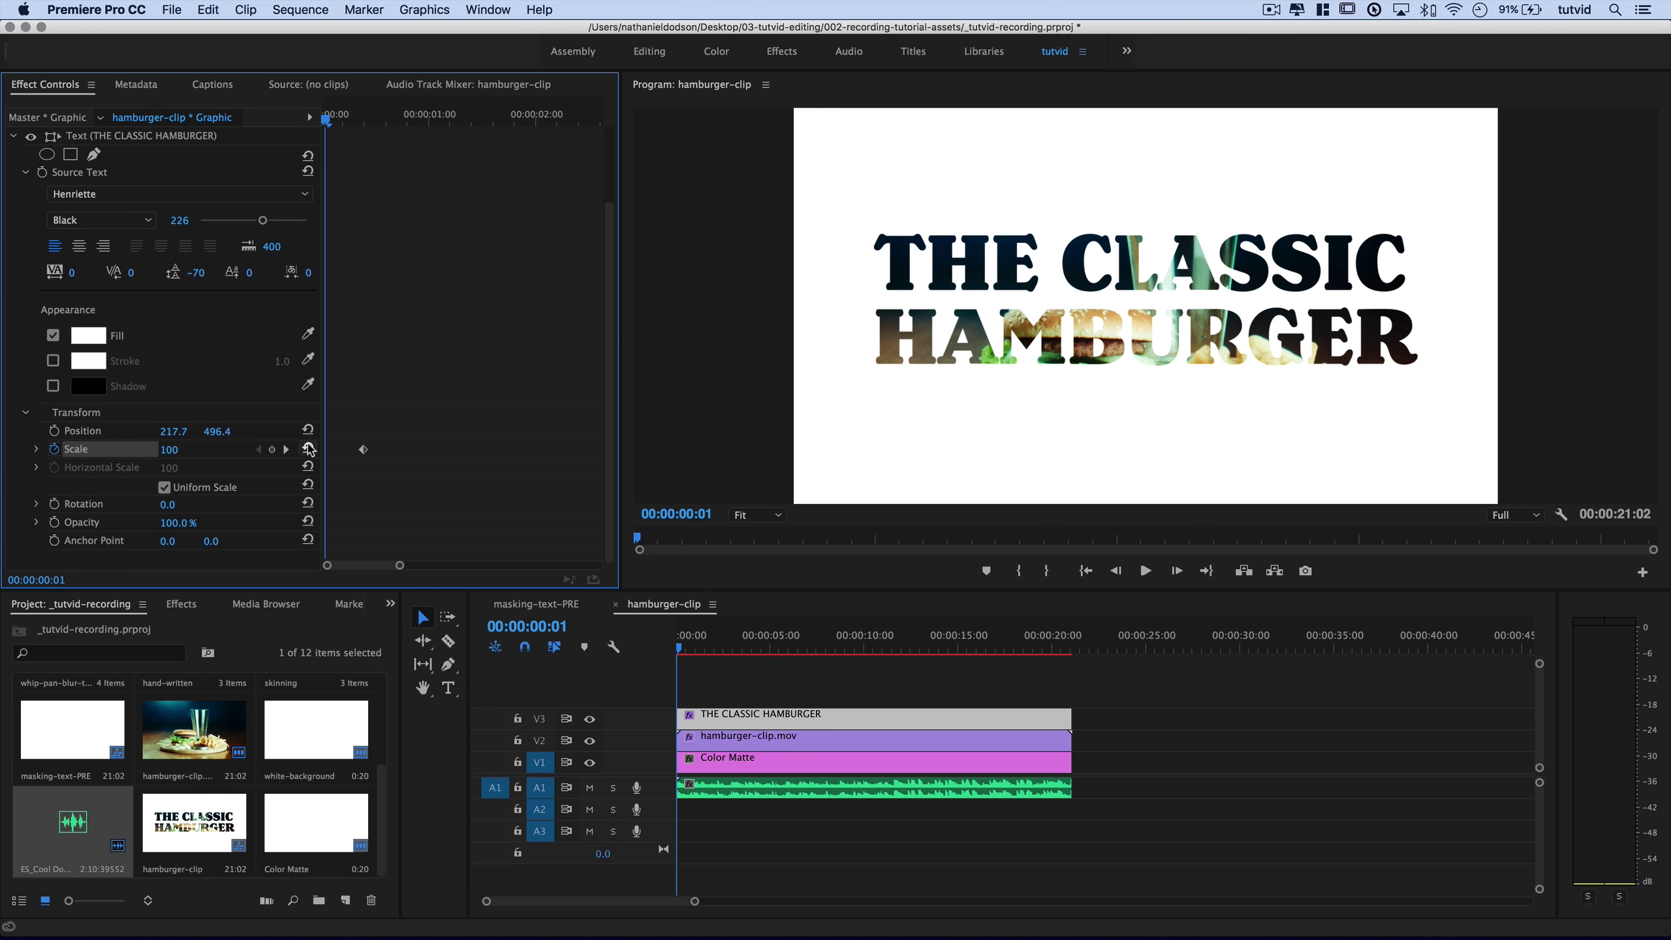
pyautogui.click(308, 448)
pyautogui.click(326, 127)
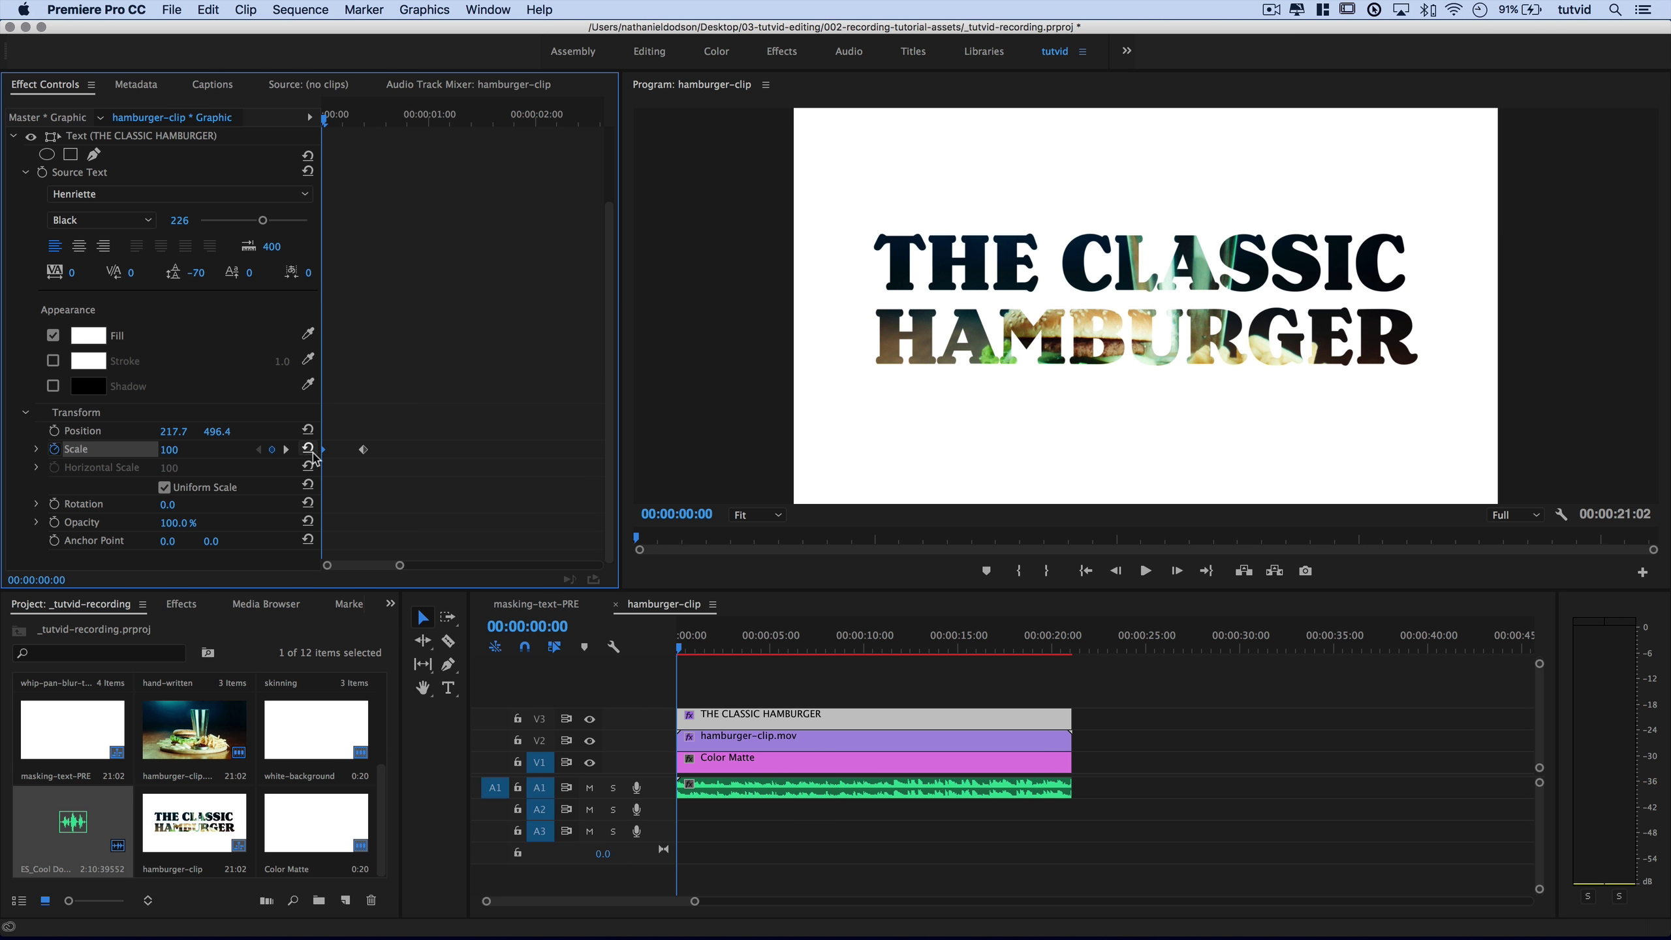
pyautogui.click(179, 449)
pyautogui.write('0')
pyautogui.press('Return')
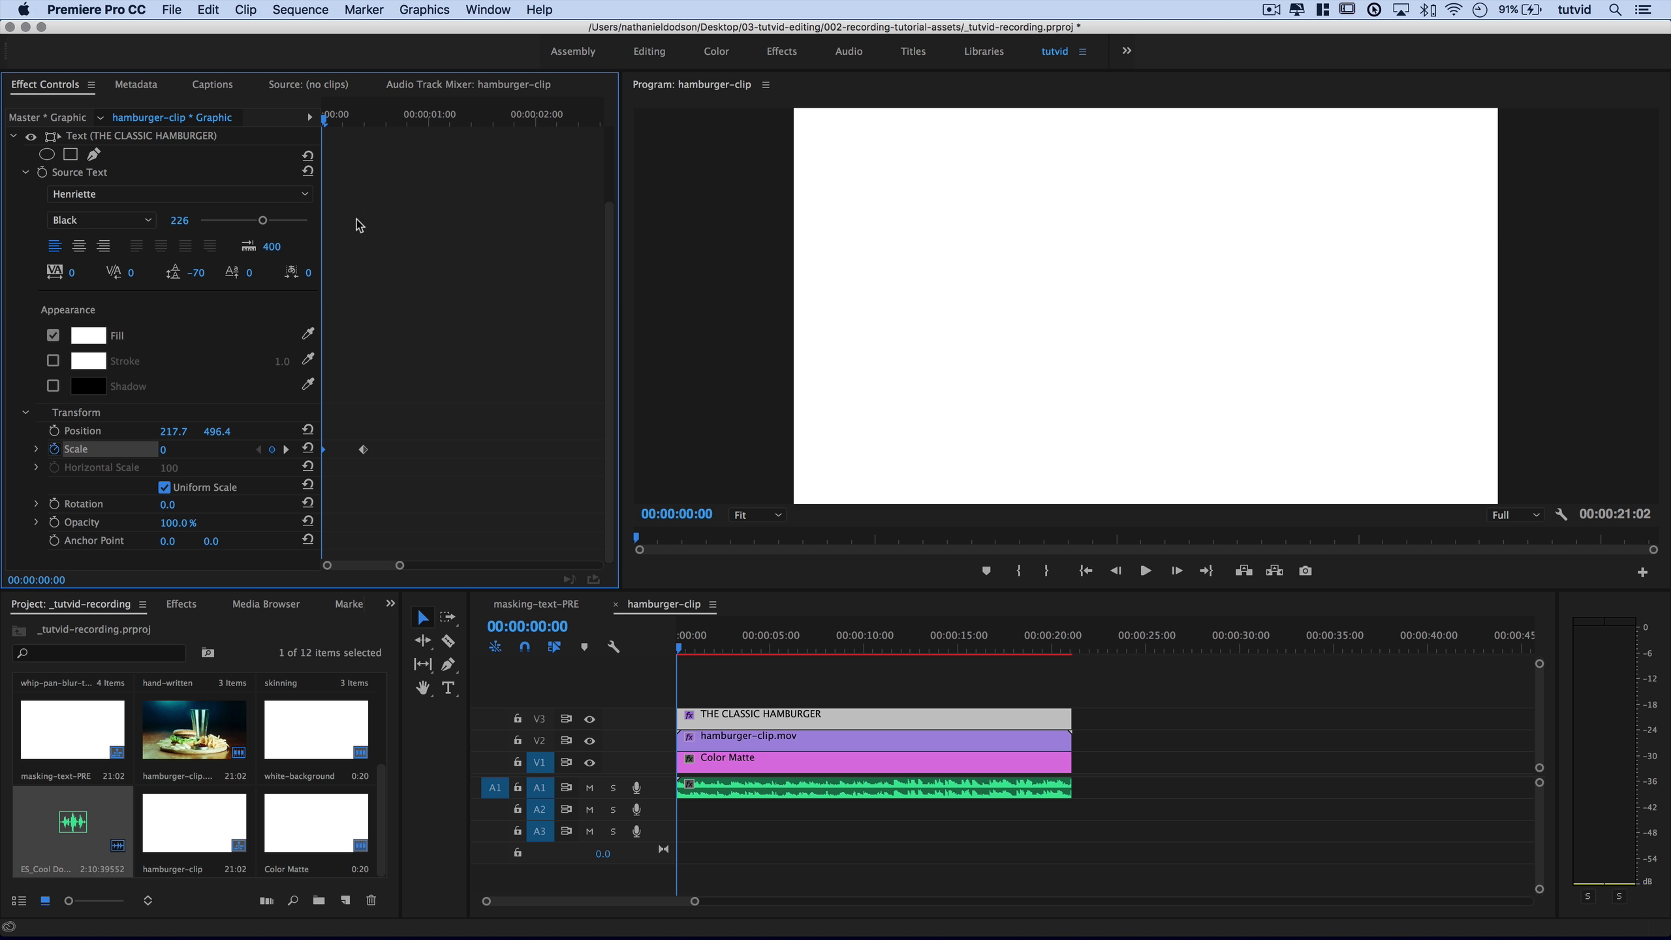
pyautogui.moveTo(328, 121)
pyautogui.mouseDown()
pyautogui.moveTo(374, 132)
pyautogui.moveTo(323, 135)
pyautogui.moveTo(365, 196)
pyautogui.mouseUp()
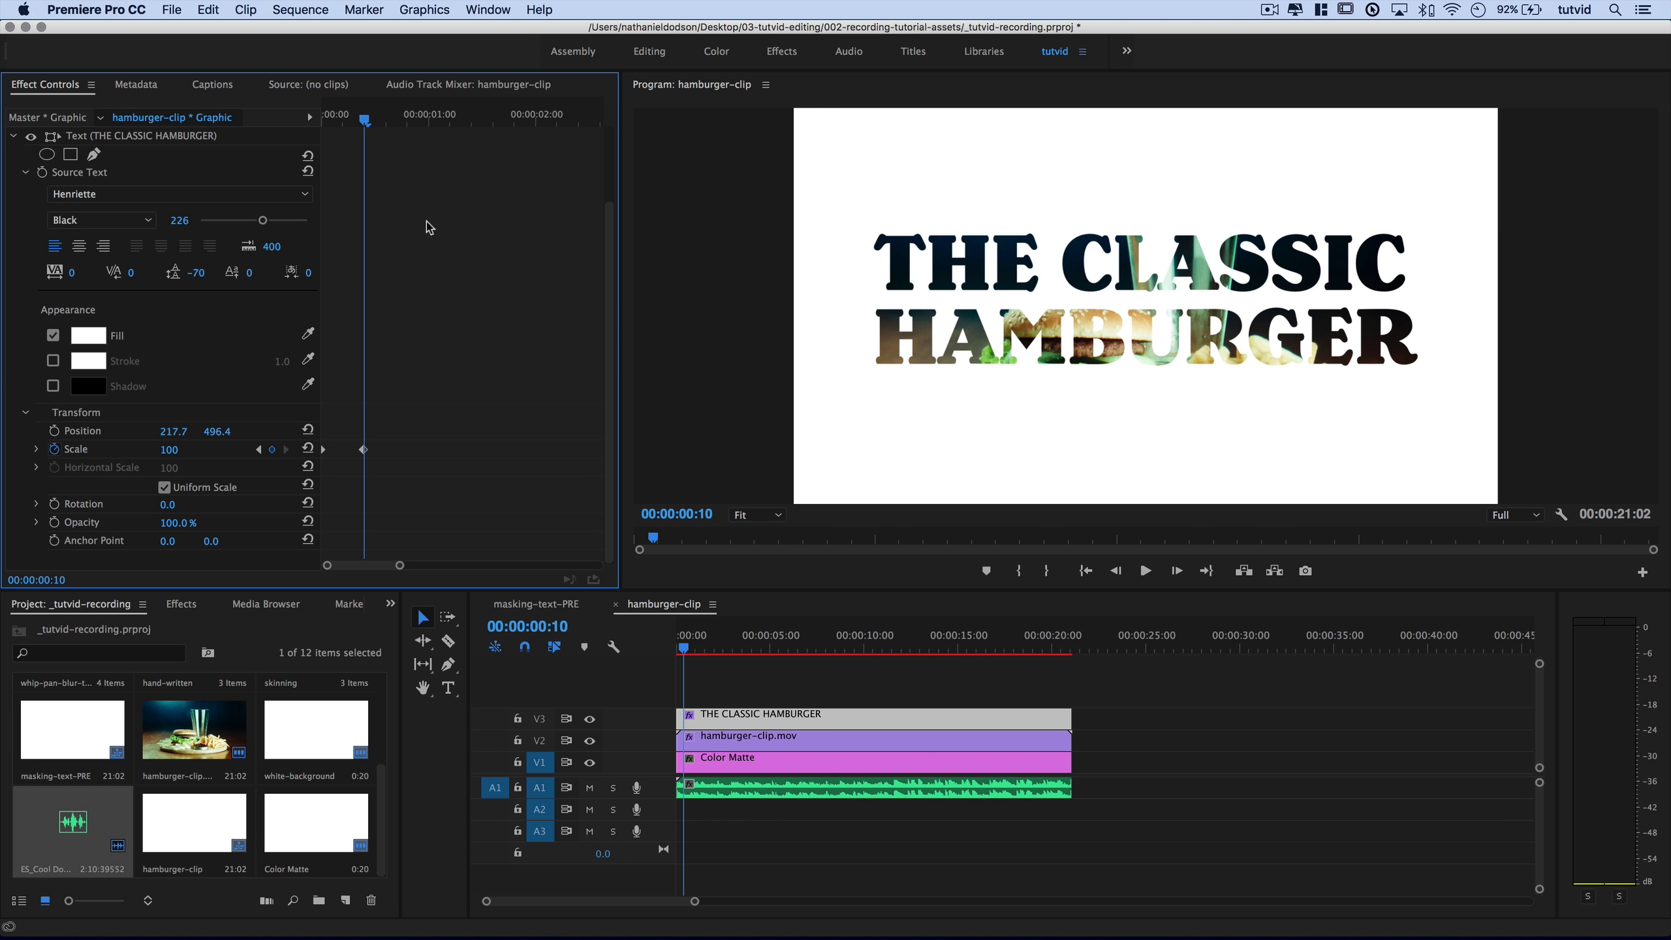
# Centre-align the title text and move it to position 960, 540.
pyautogui.moveTo(365, 126)
pyautogui.mouseDown()
pyautogui.moveTo(386, 132)
pyautogui.moveTo(367, 164)
pyautogui.mouseUp()
pyautogui.click(118, 175)
pyautogui.click(79, 246)
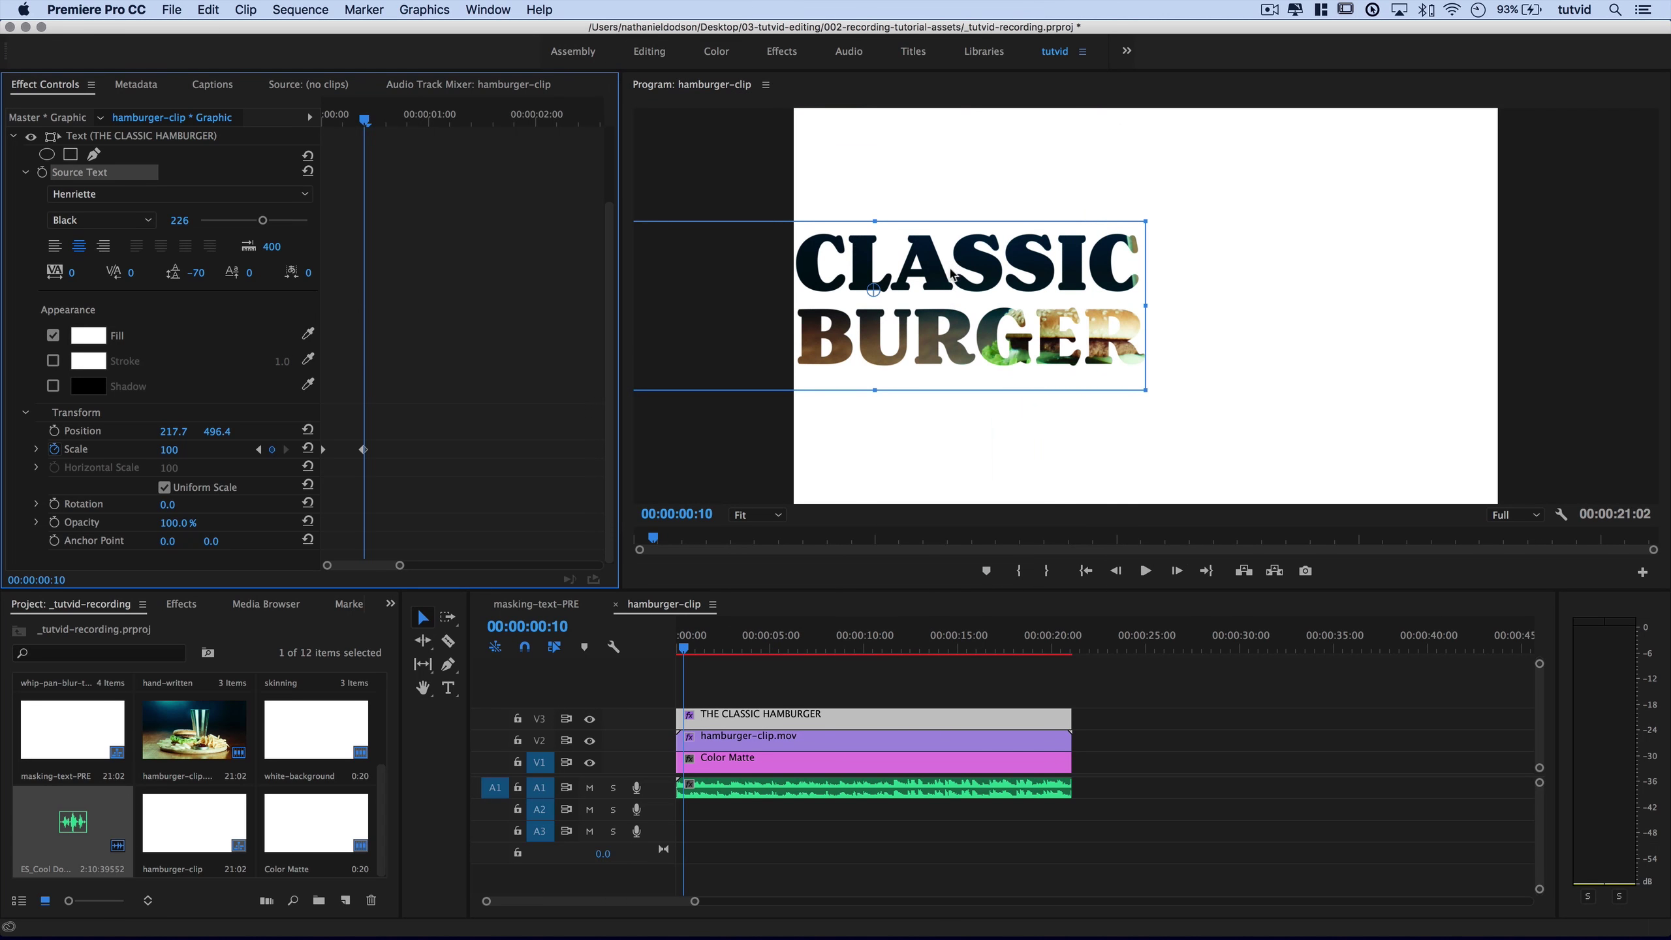
pyautogui.moveTo(934, 273)
pyautogui.mouseDown()
pyautogui.moveTo(1194, 268)
pyautogui.moveTo(1203, 283)
pyautogui.mouseUp()
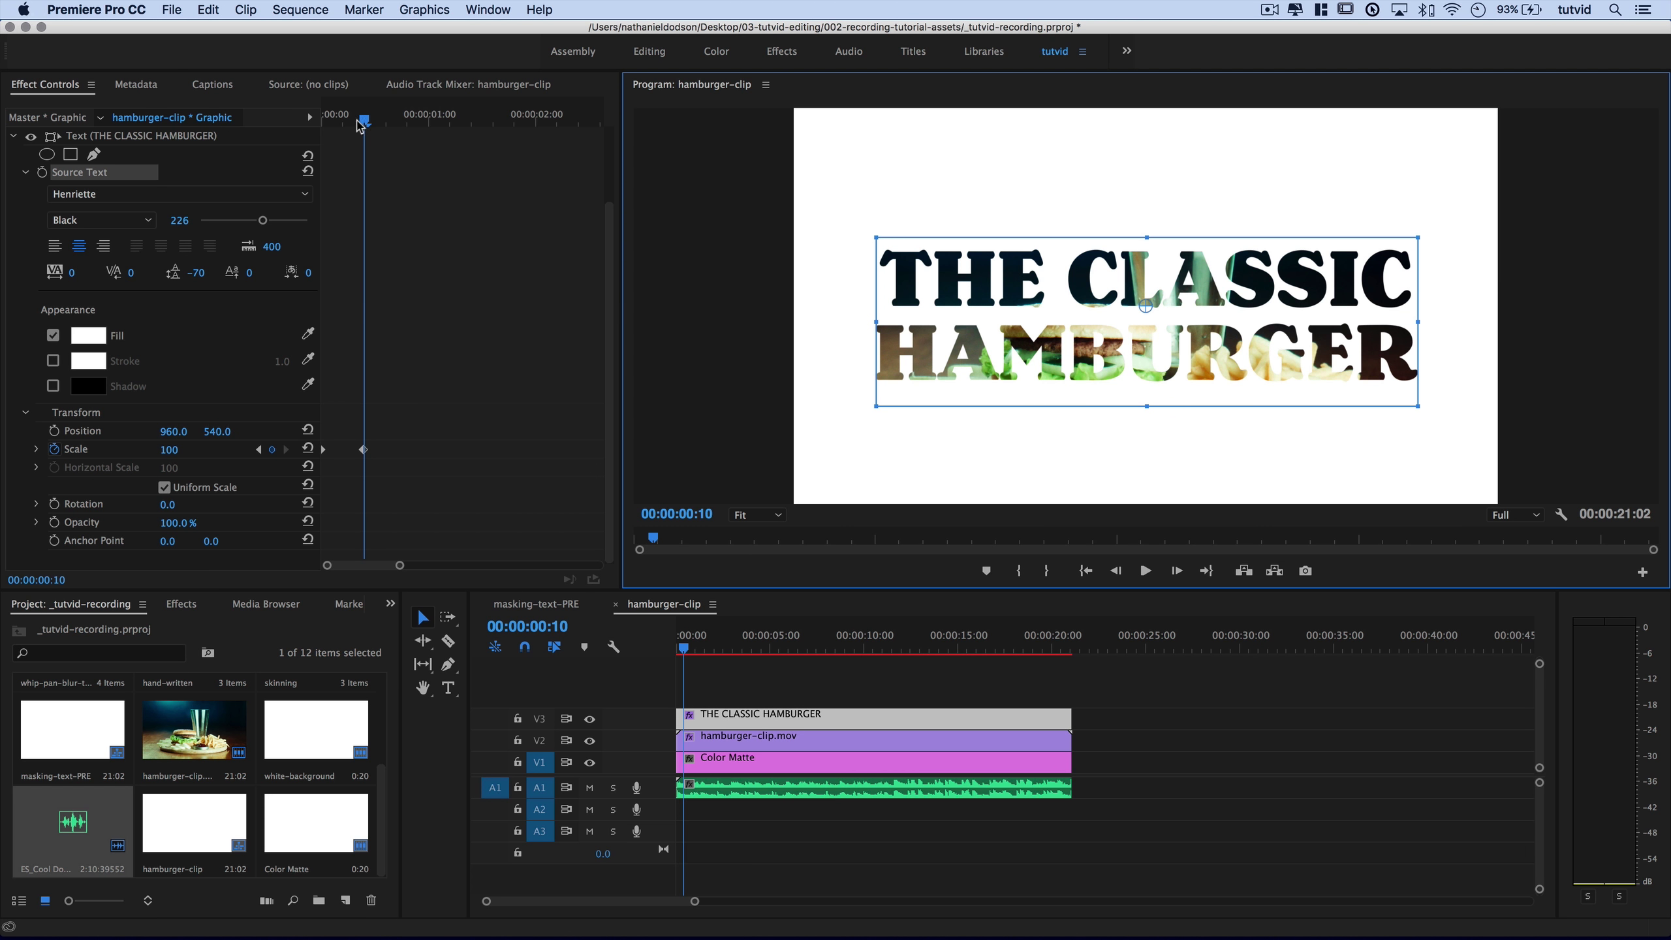
pyautogui.moveTo(359, 126)
pyautogui.mouseDown()
pyautogui.moveTo(382, 125)
pyautogui.moveTo(352, 137)
pyautogui.moveTo(370, 136)
pyautogui.mouseUp()
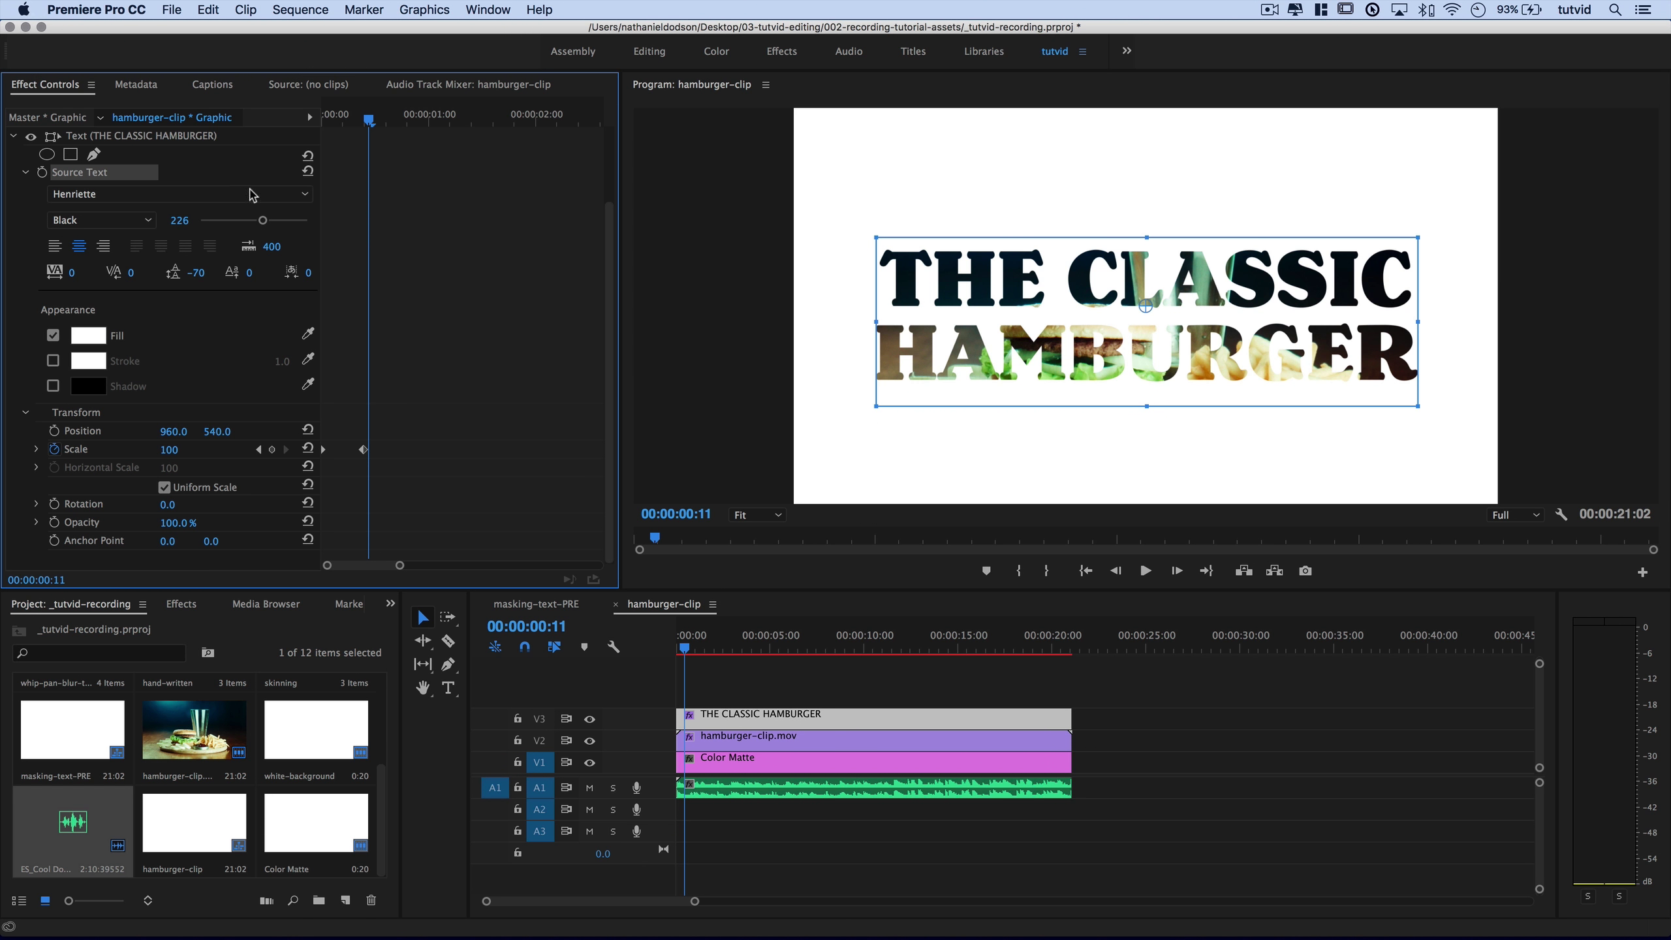
# Show the whole clip's keyframes and play toward the ten-second mark.
pyautogui.moveTo(389, 131); pyautogui.dragTo(570, 126)
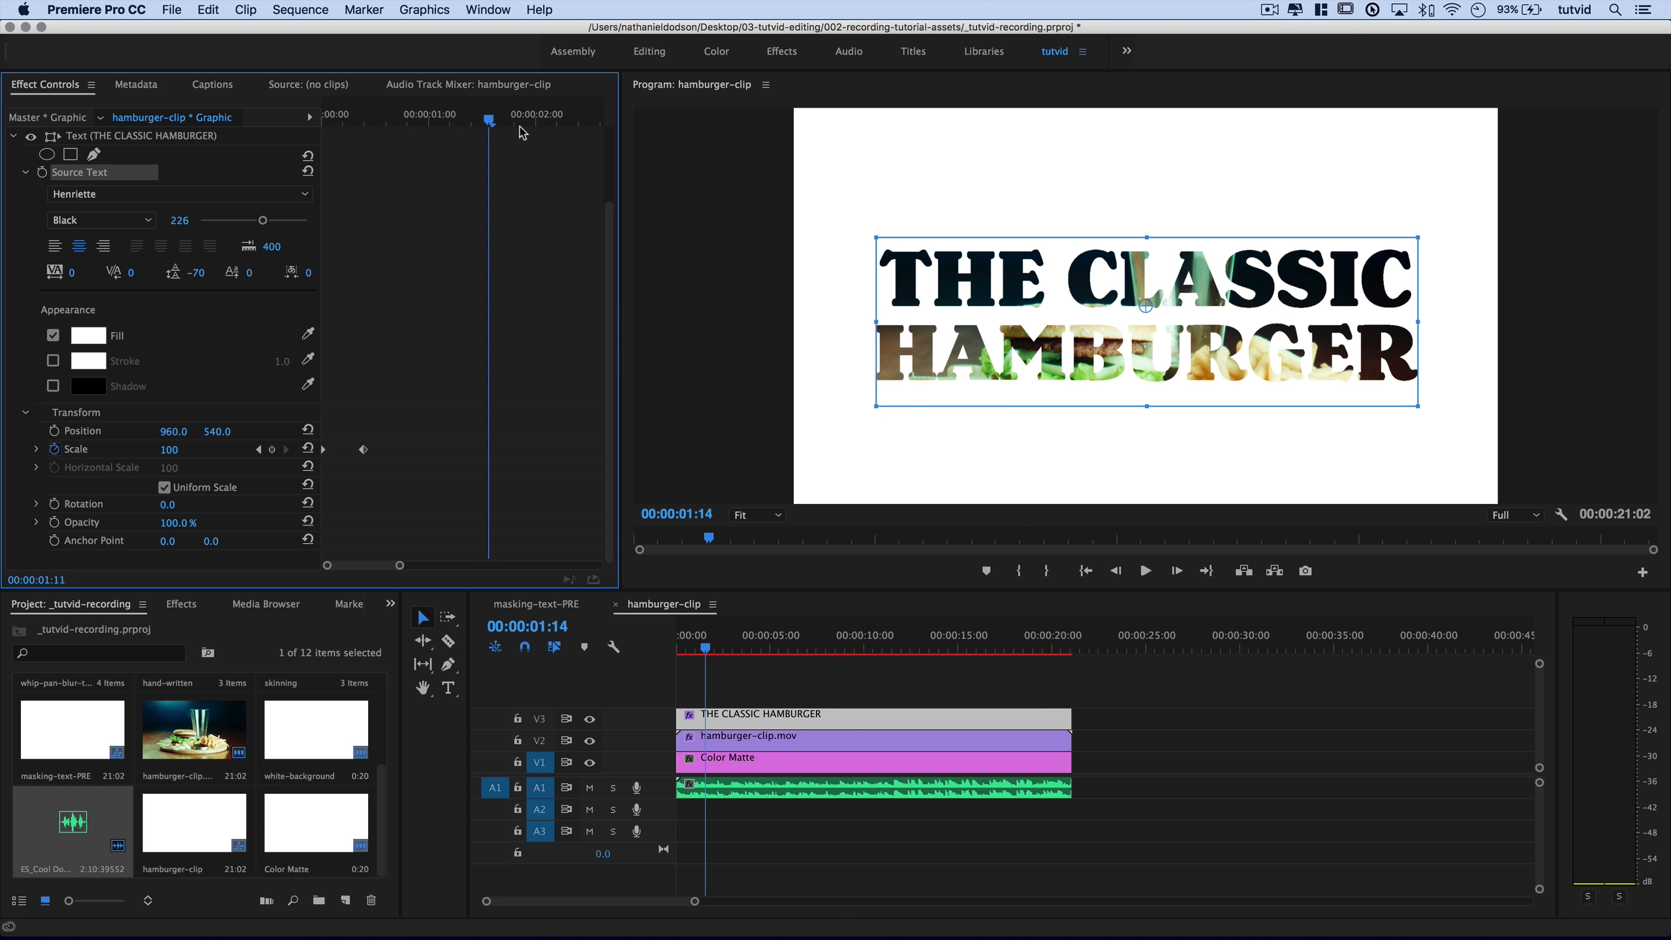
pyautogui.press('\\')
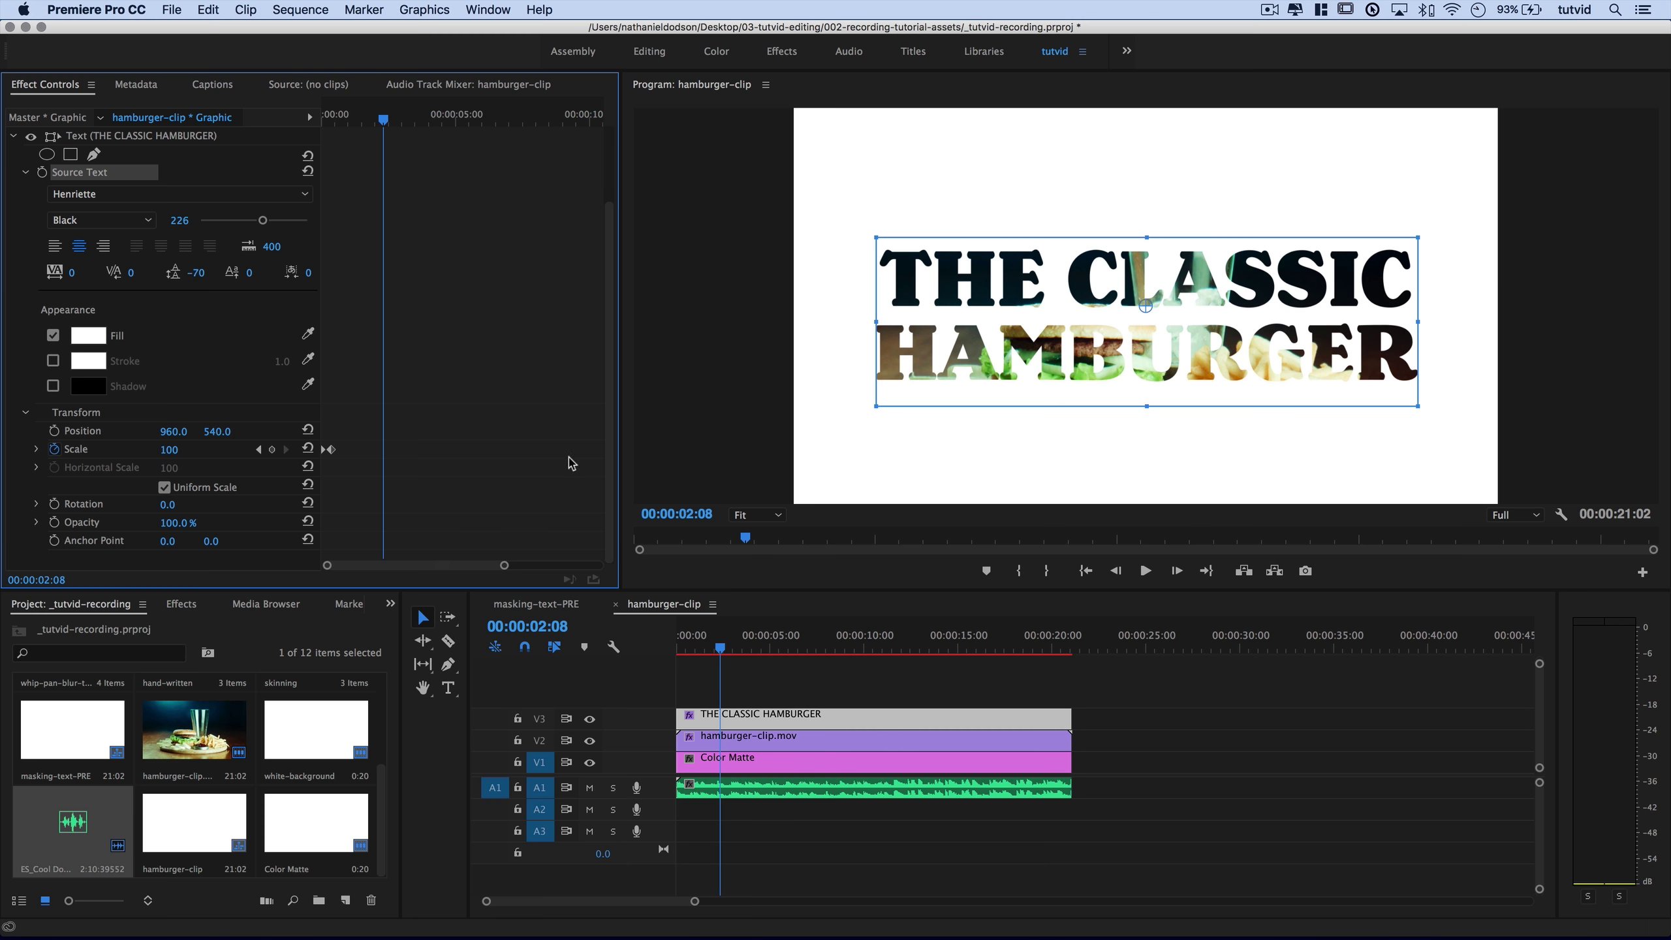
pyautogui.moveTo(418, 128)
pyautogui.mouseDown()
pyautogui.moveTo(524, 135)
pyautogui.moveTo(420, 121)
pyautogui.mouseUp()
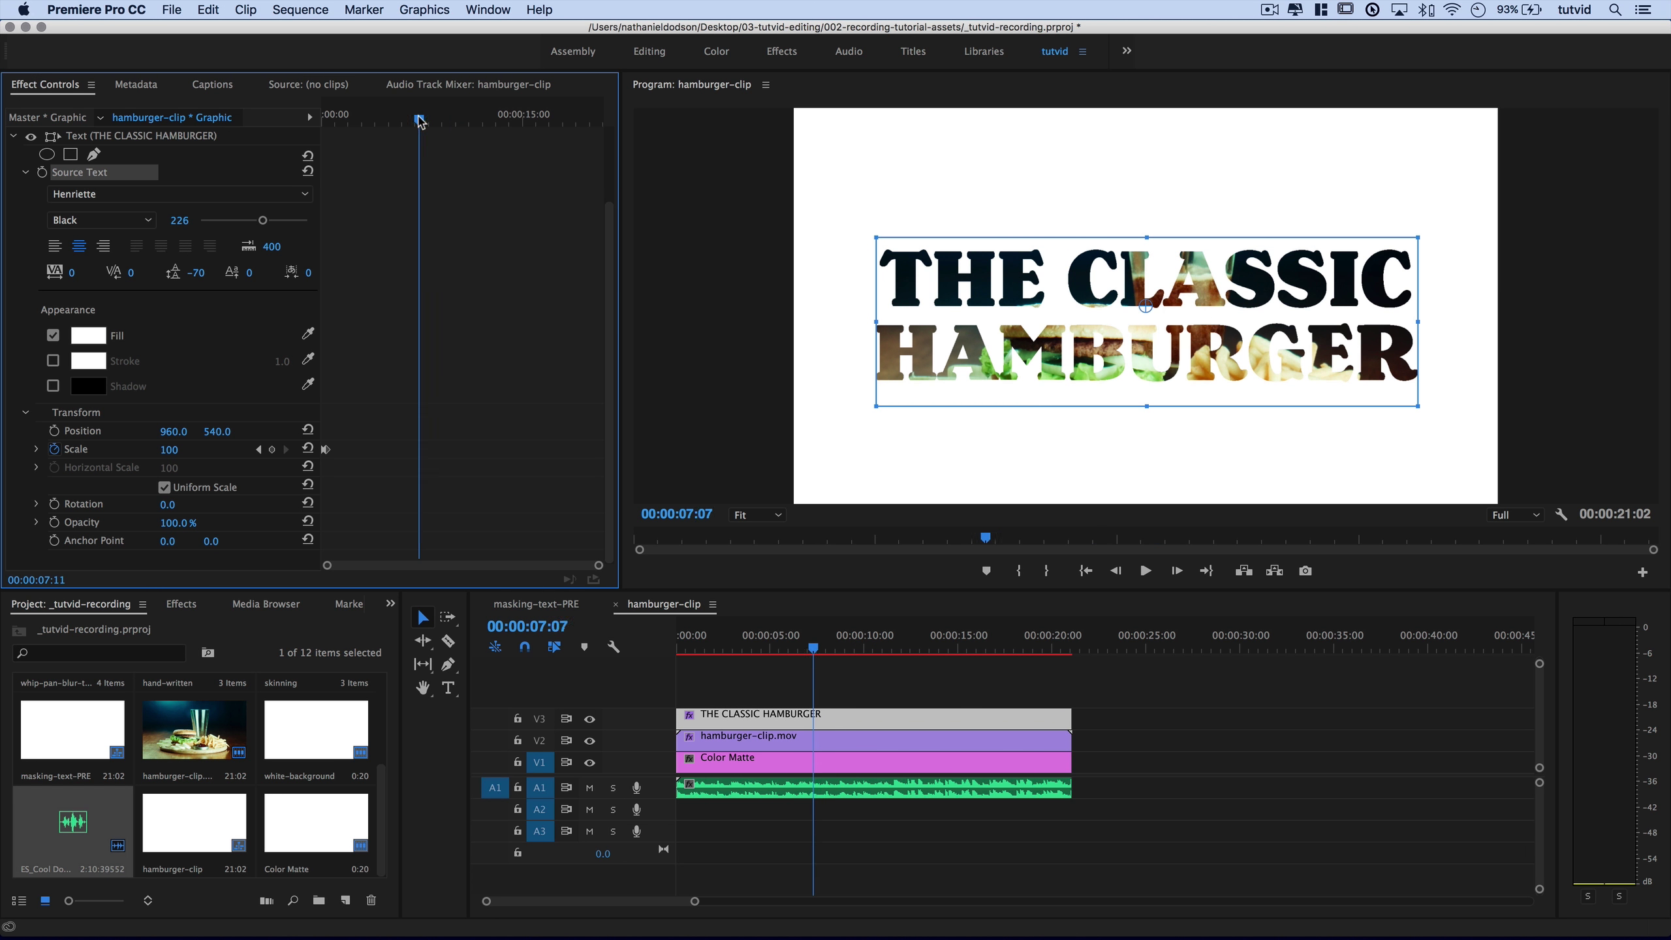
pyautogui.press('l')
pyautogui.press('l')
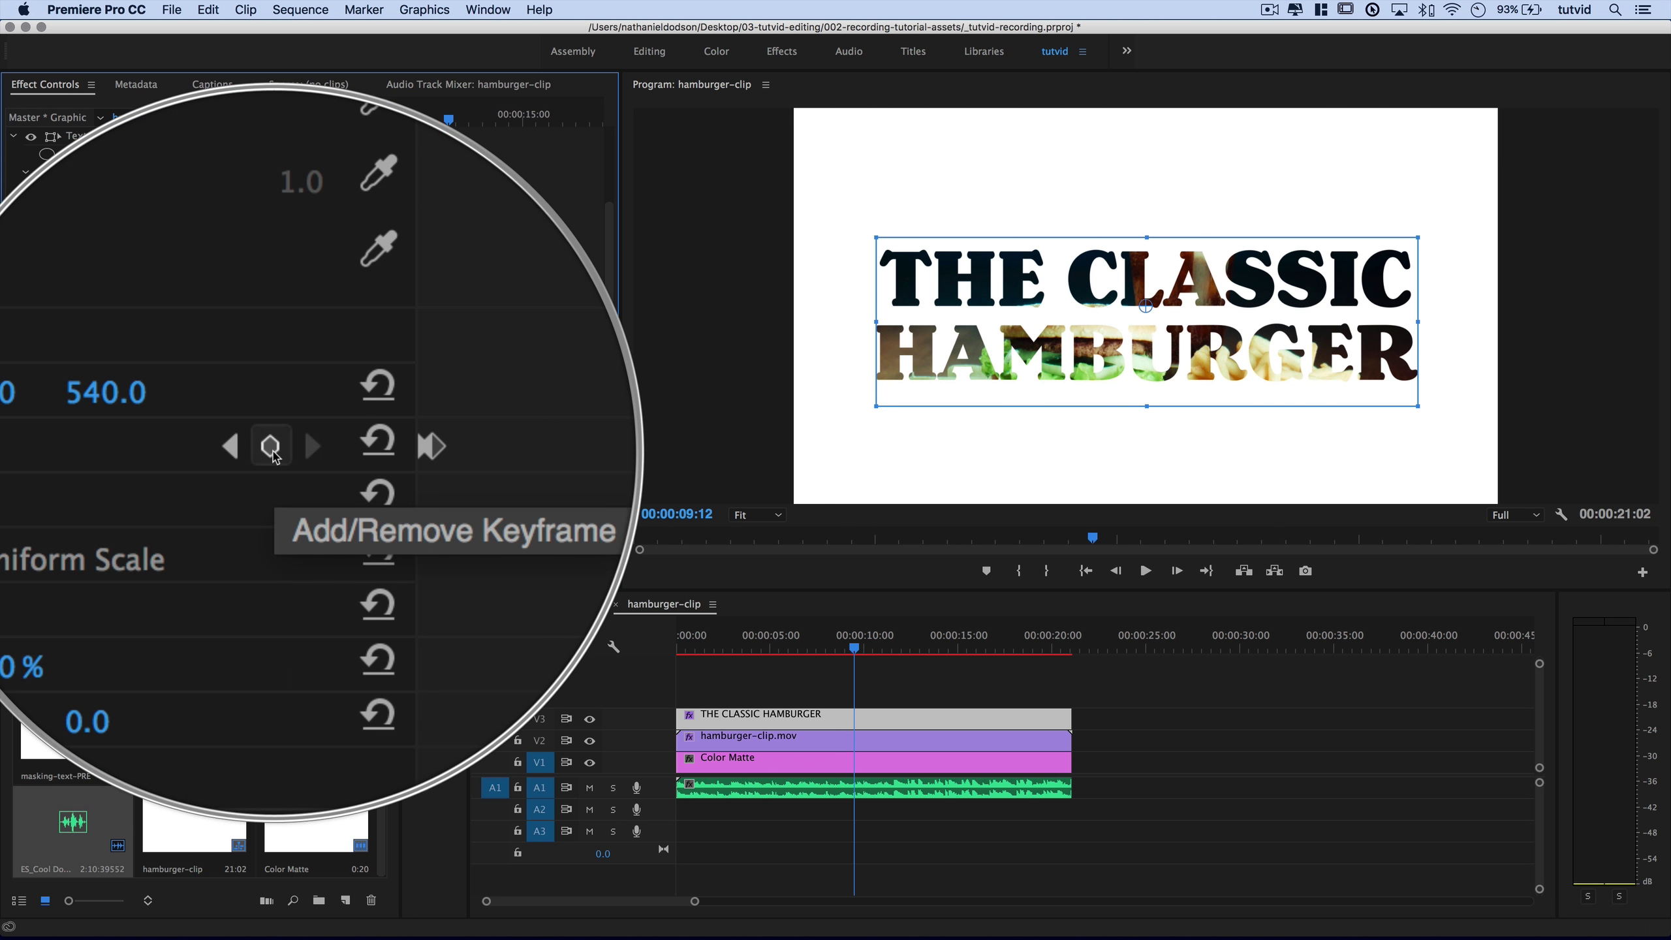
# Add a Scale keyframe at 00:00:09:12 and set Scale to 4000 at 00:00:10:02.
pyautogui.click(270, 449)
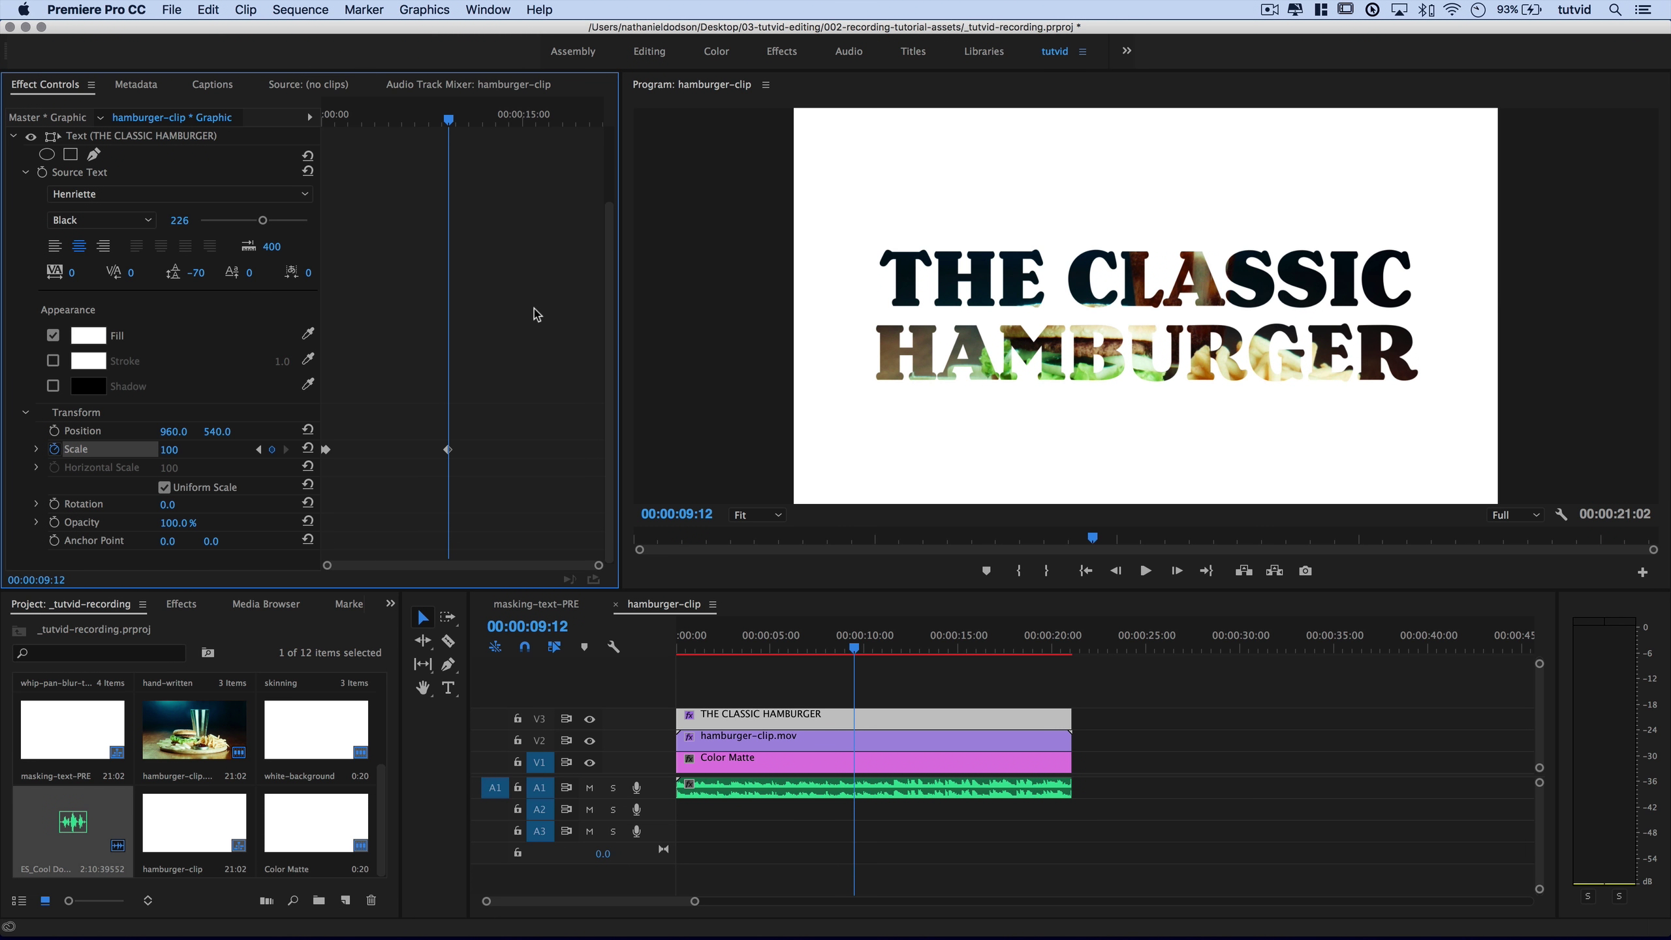
pyautogui.hotkey('shift', 'Right')
pyautogui.hotkey('shift', 'Right')
pyautogui.hotkey('shift', 'Right')
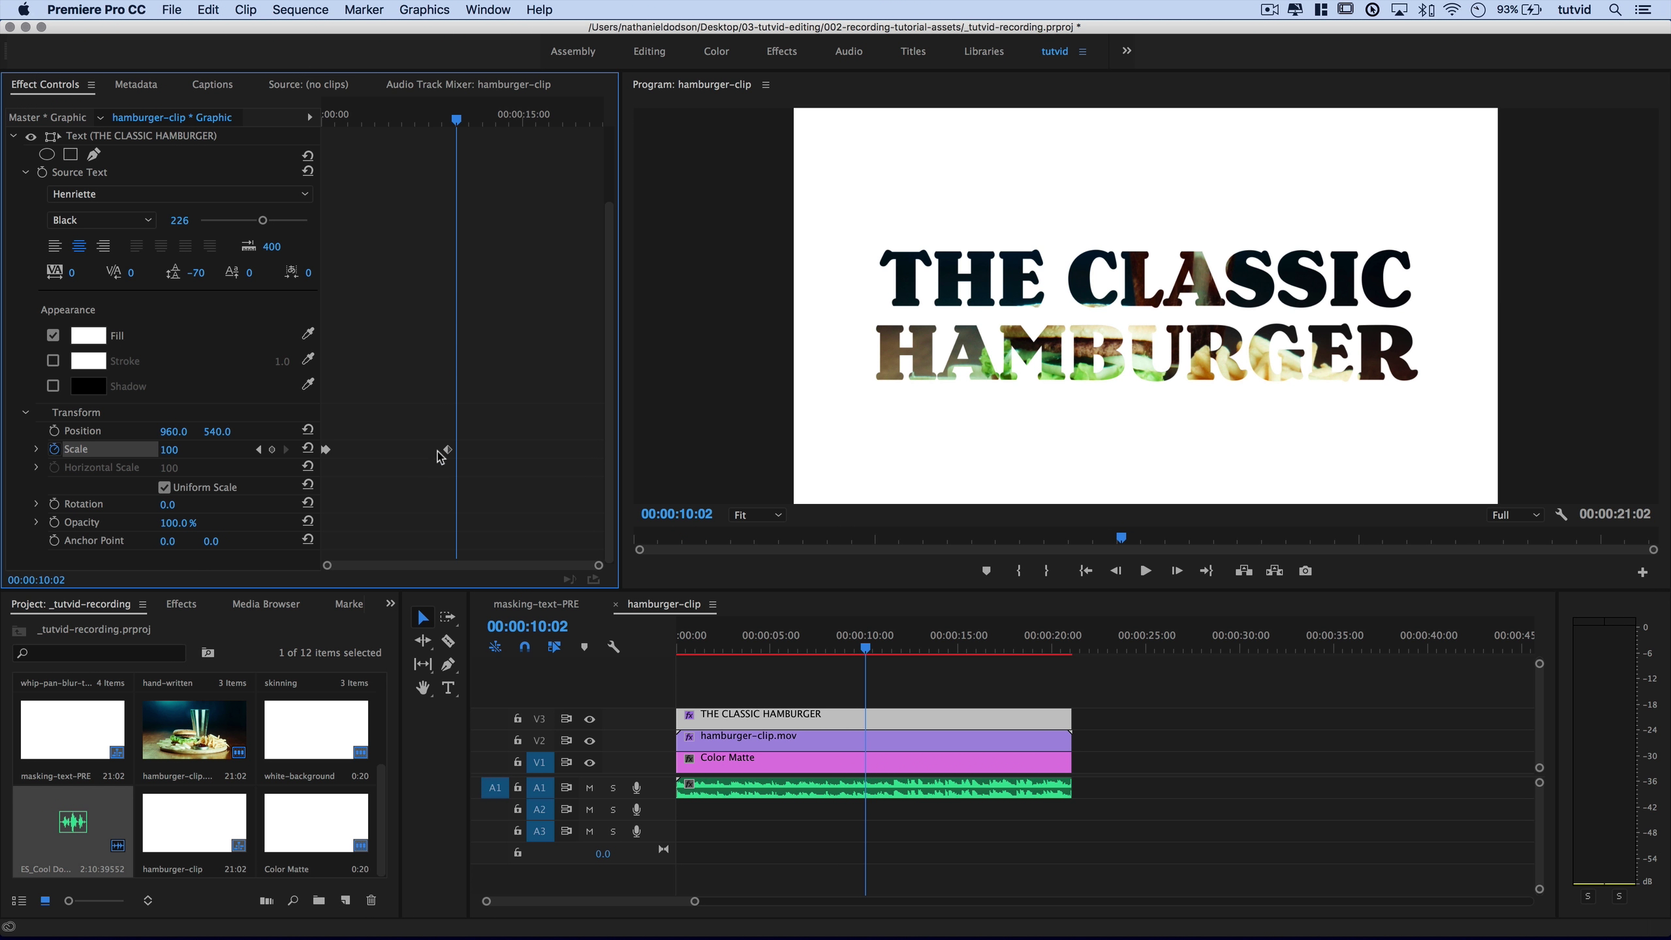
pyautogui.click(175, 450)
pyautogui.write('4000')
pyautogui.press('Return')
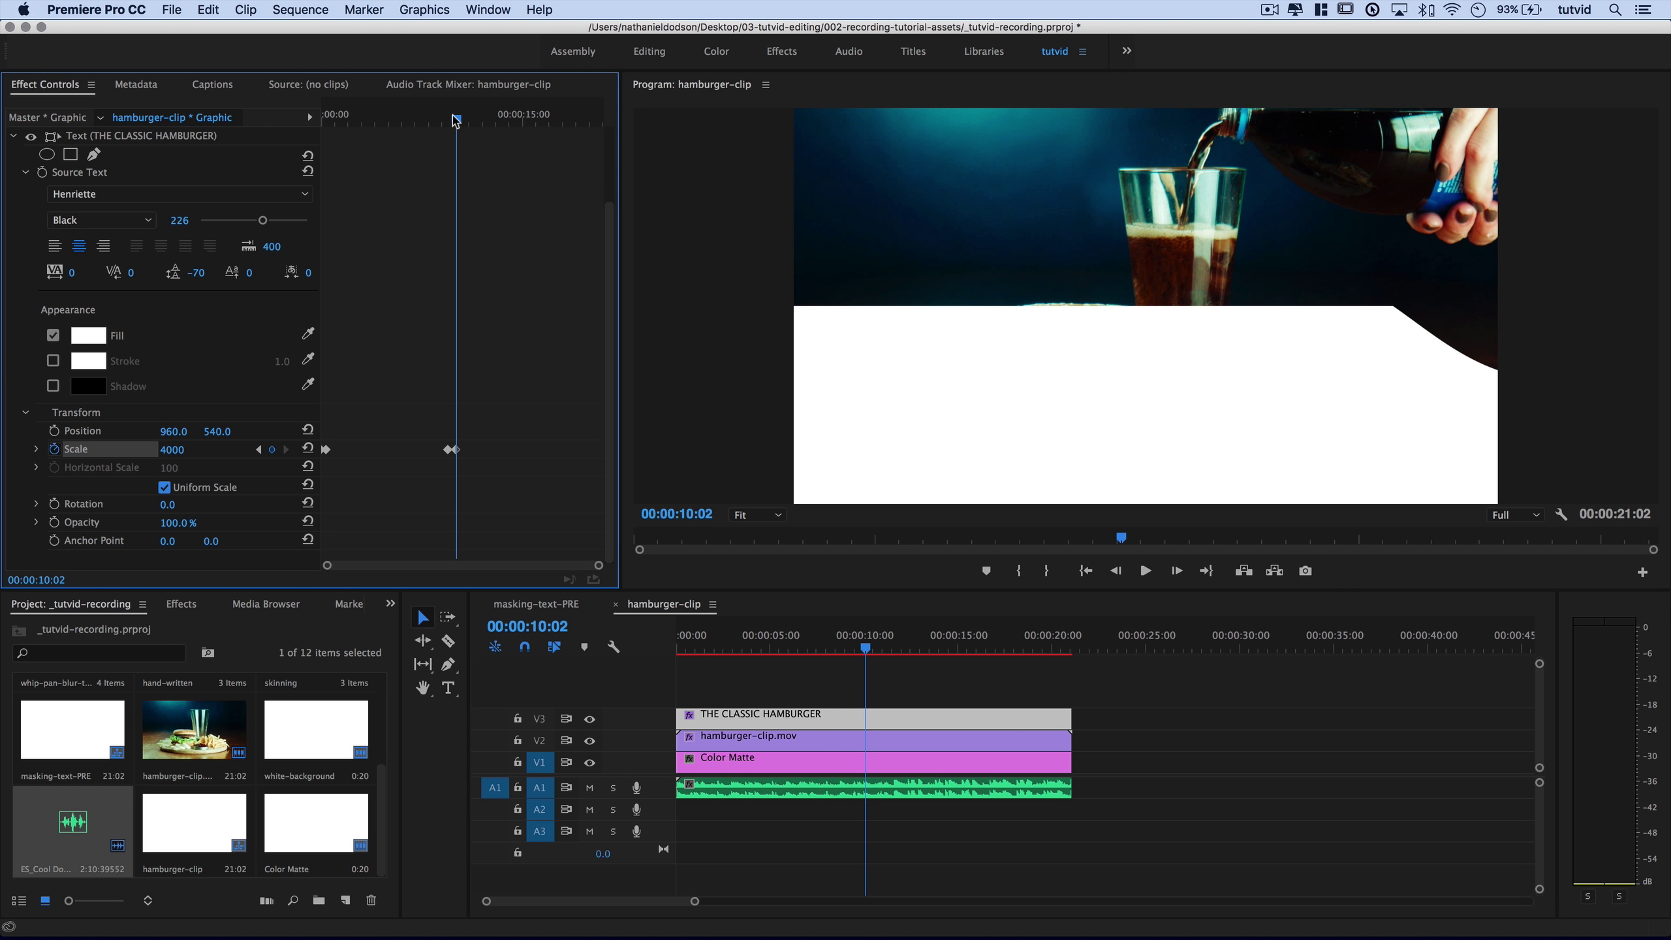
pyautogui.moveTo(455, 121); pyautogui.dragTo(465, 121)
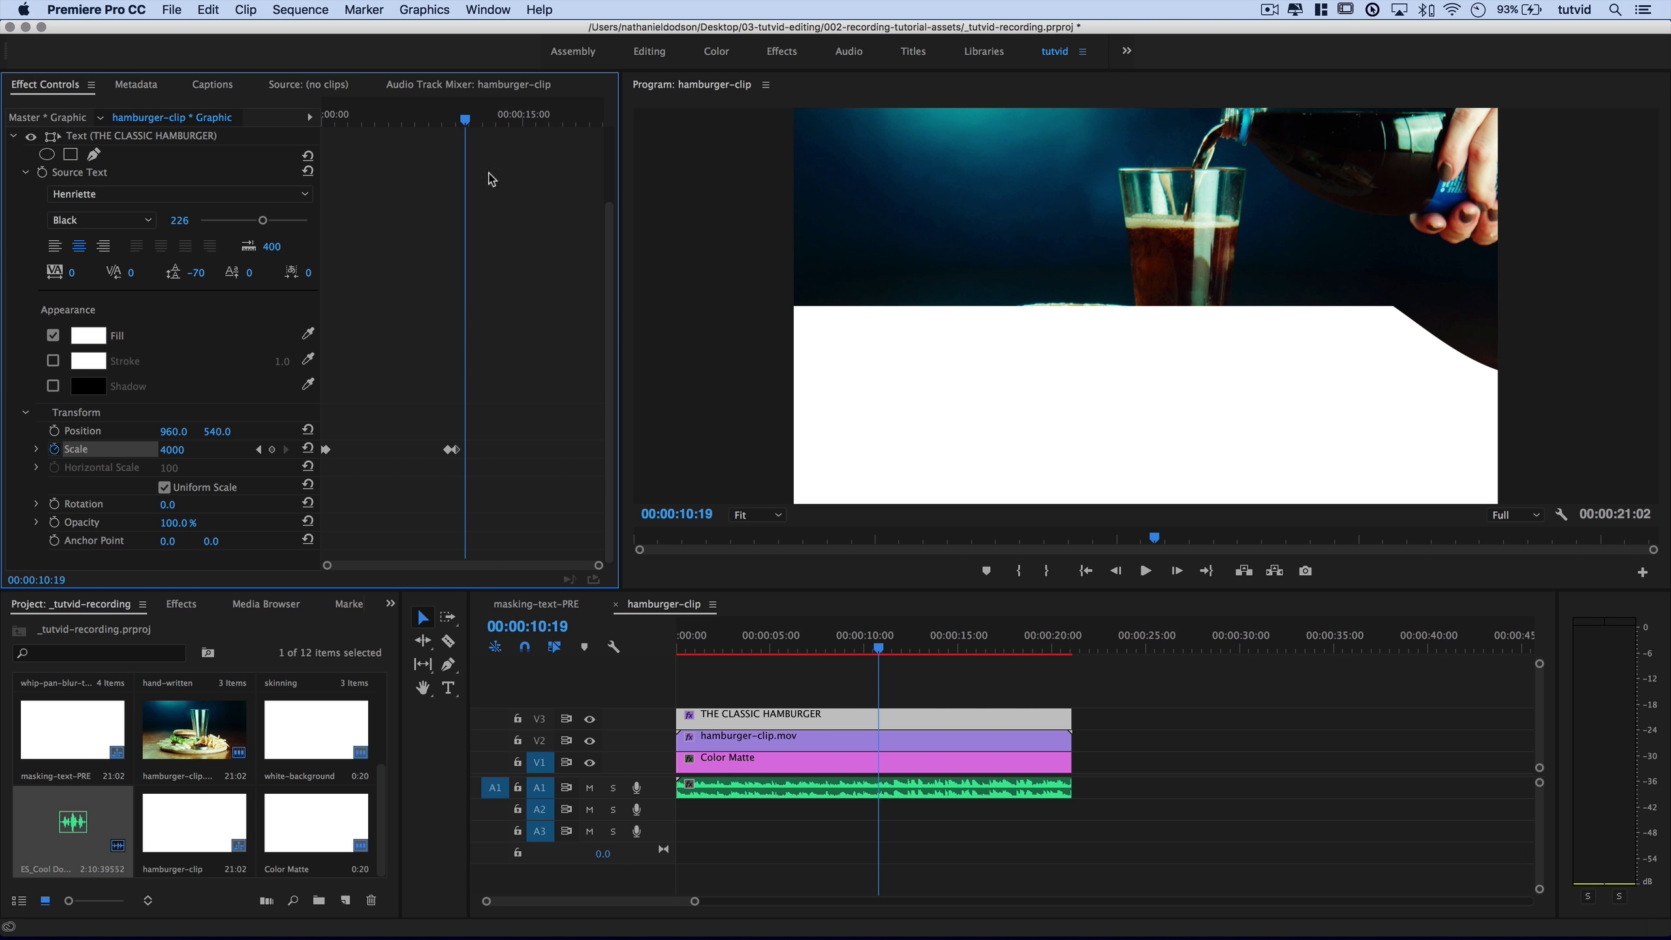
# At the final Scale keyframe, keyframe the title's Position at 2059, 1102.
pyautogui.moveTo(464, 124); pyautogui.dragTo(457, 120)
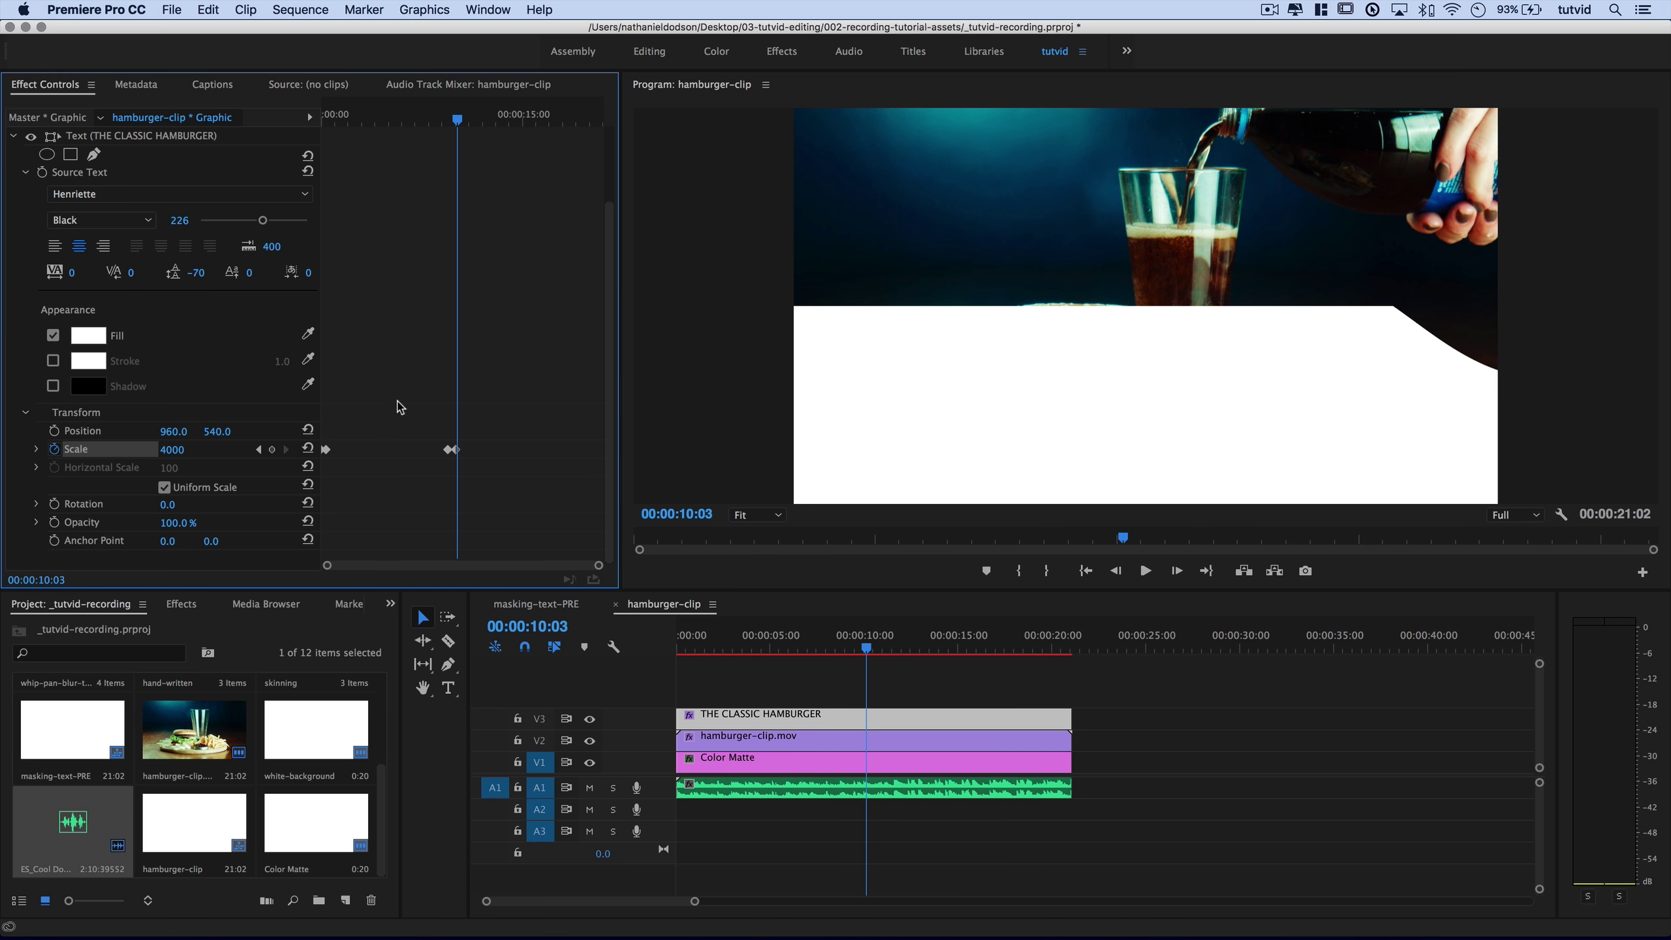
pyautogui.press('=')
pyautogui.press('=')
pyautogui.press('=')
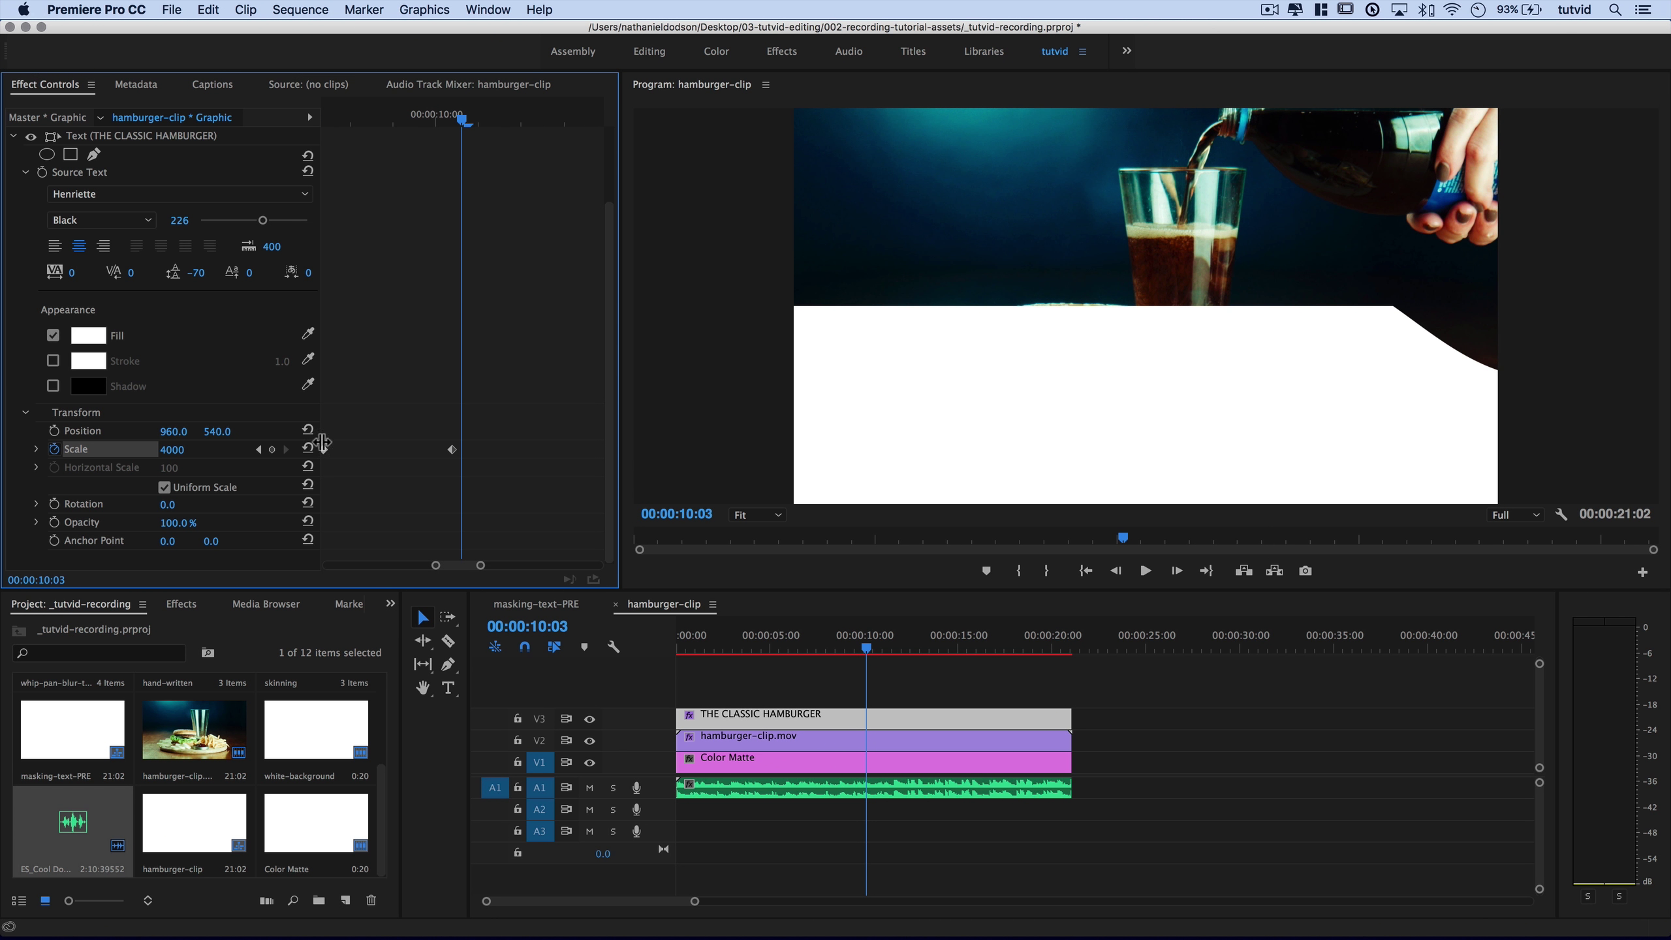
pyautogui.click(259, 449)
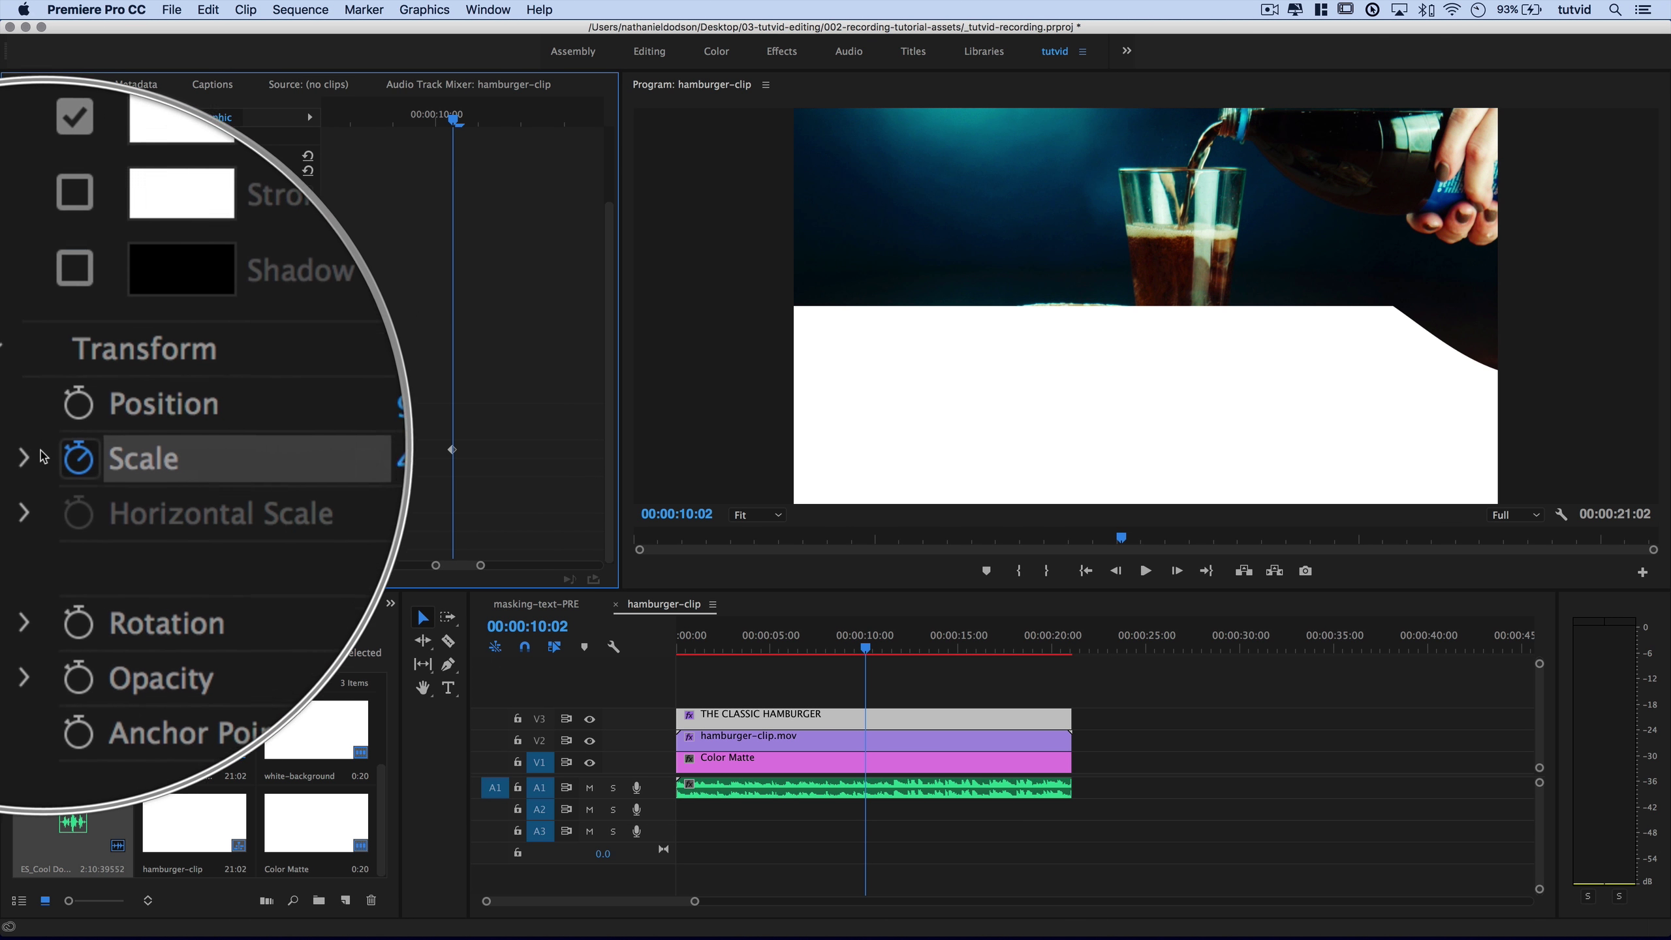
pyautogui.click(55, 432)
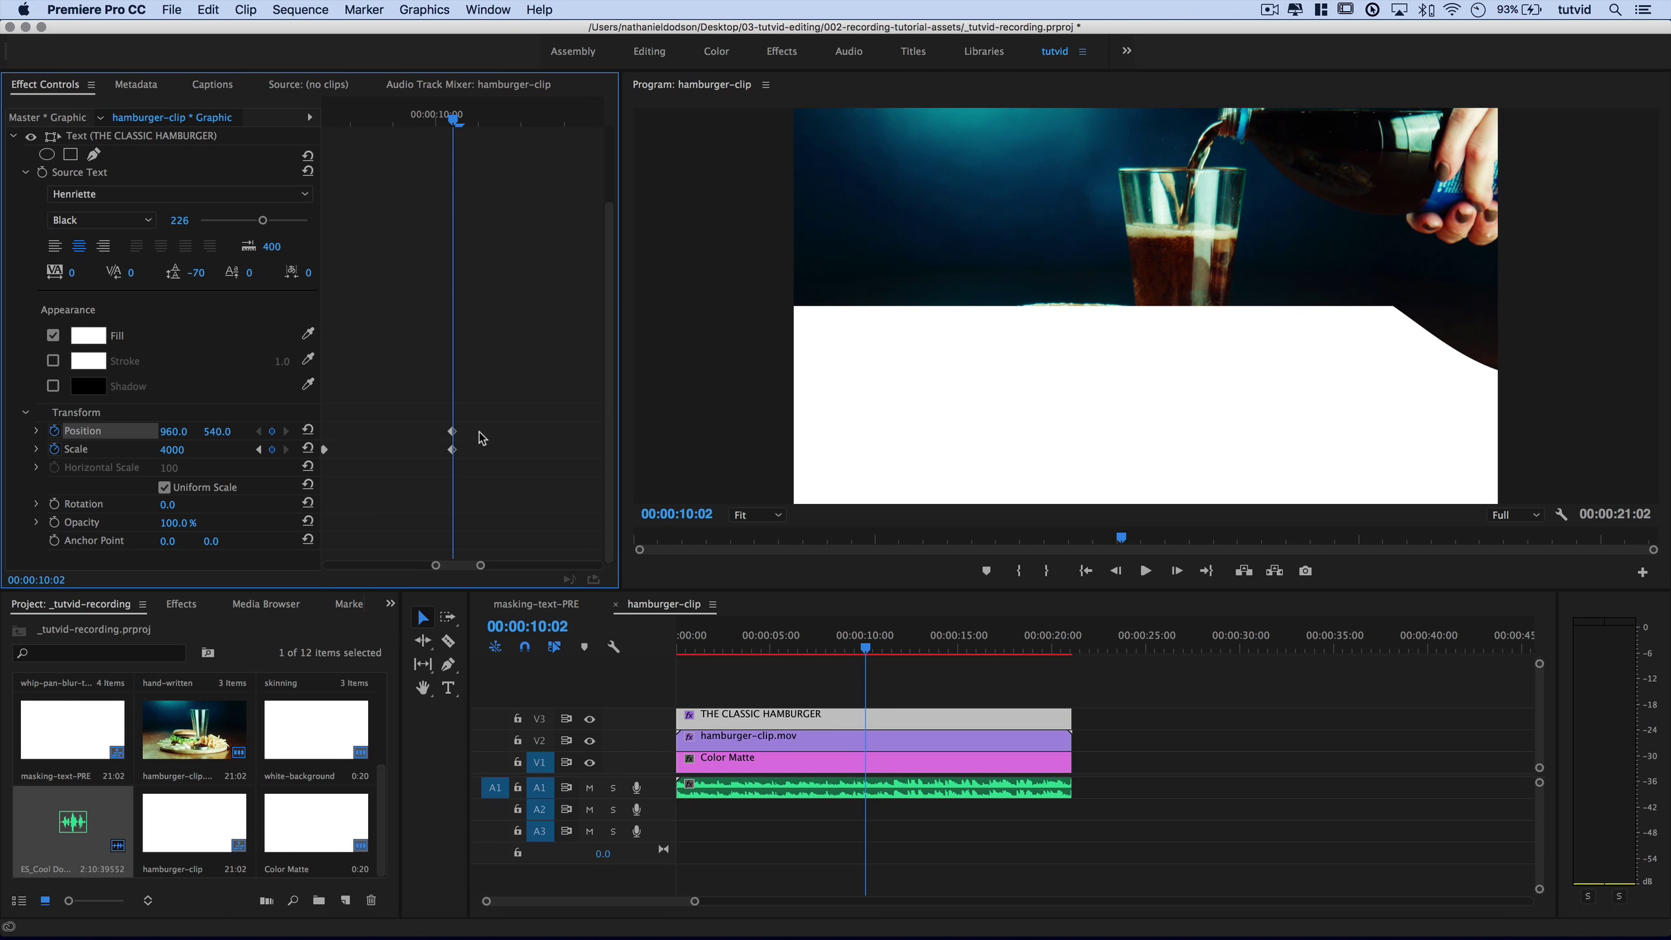
pyautogui.moveTo(175, 431); pyautogui.dragTo(339, 431)
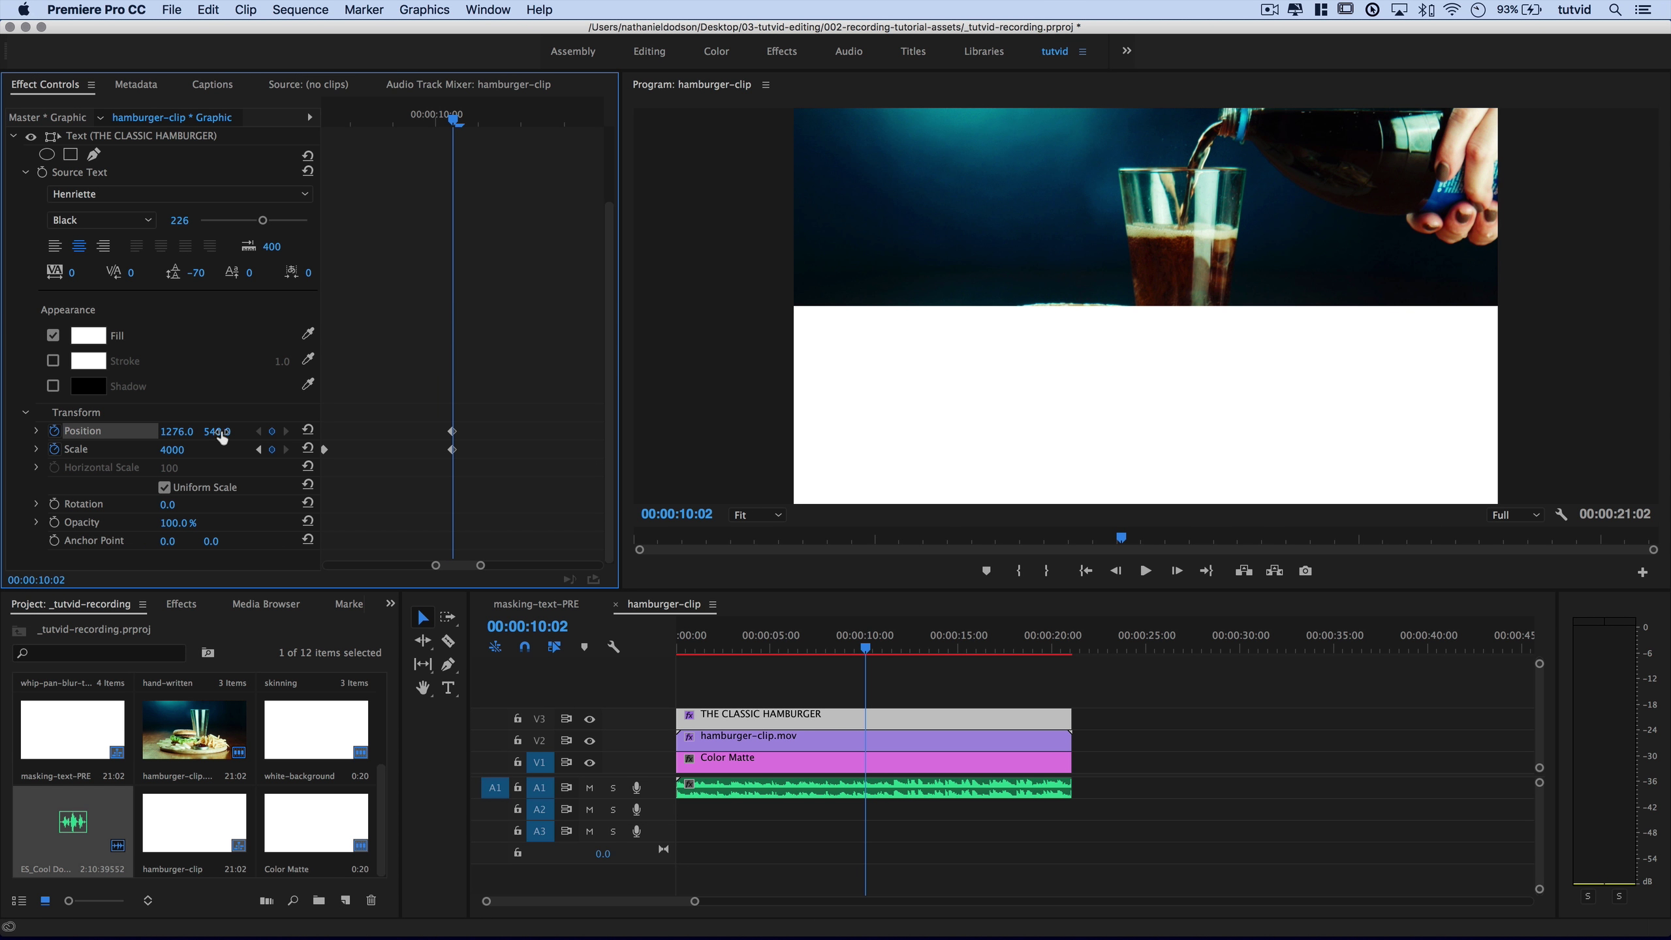
pyautogui.moveTo(217, 438); pyautogui.dragTo(614, 438)
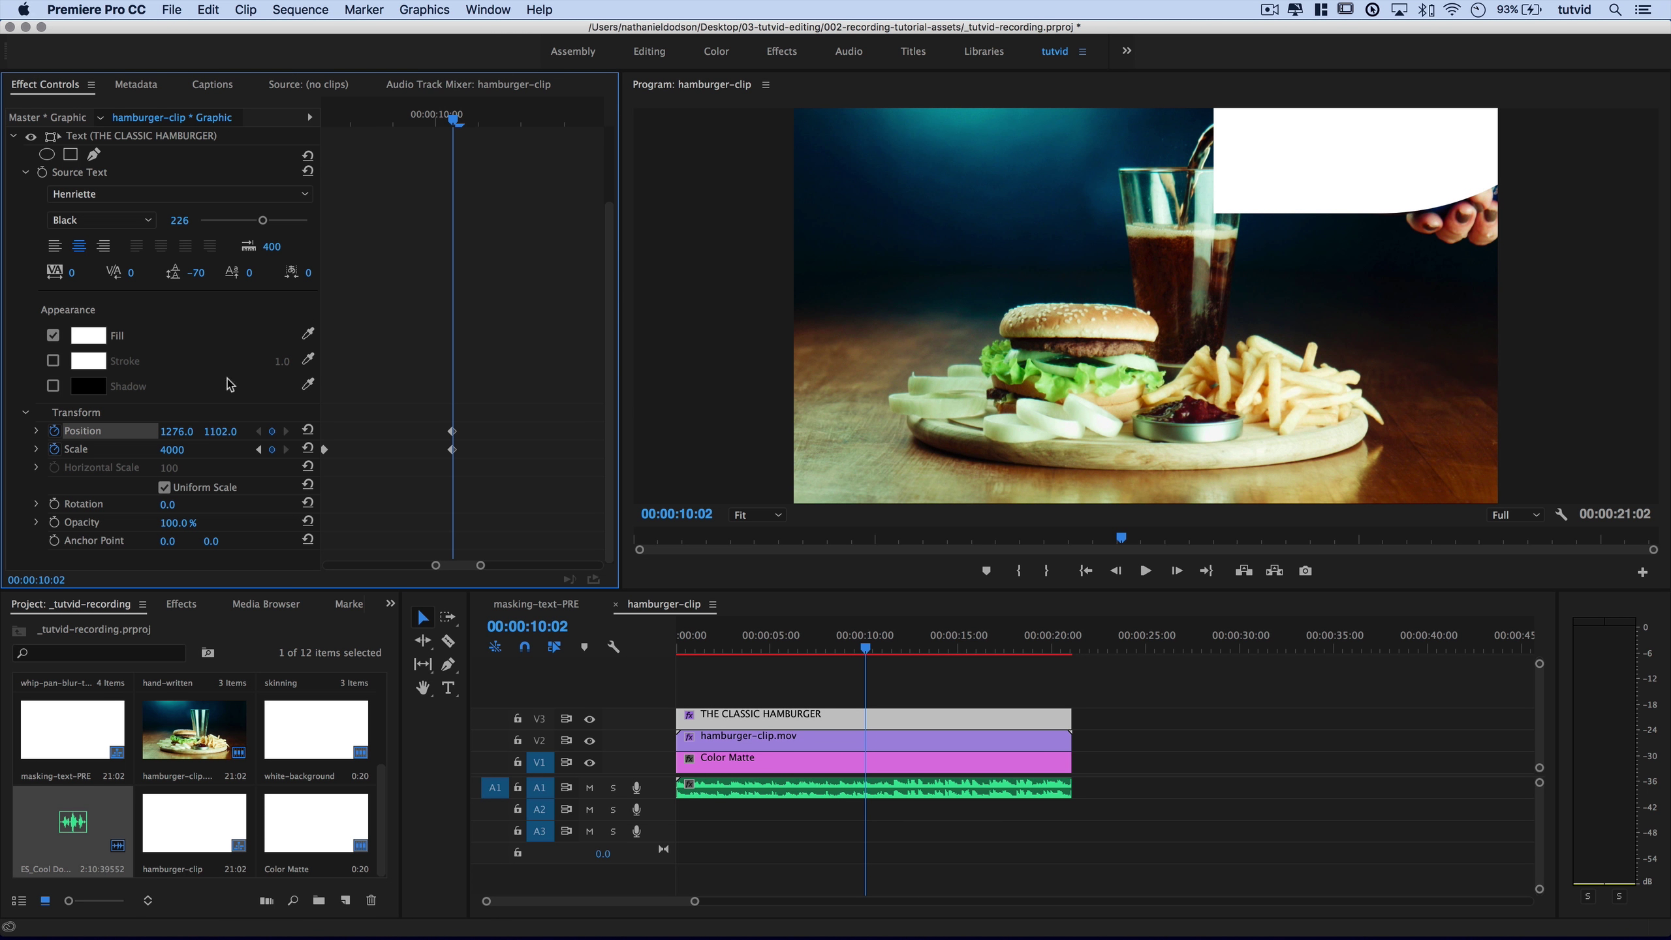
pyautogui.moveTo(177, 431); pyautogui.dragTo(685, 432)
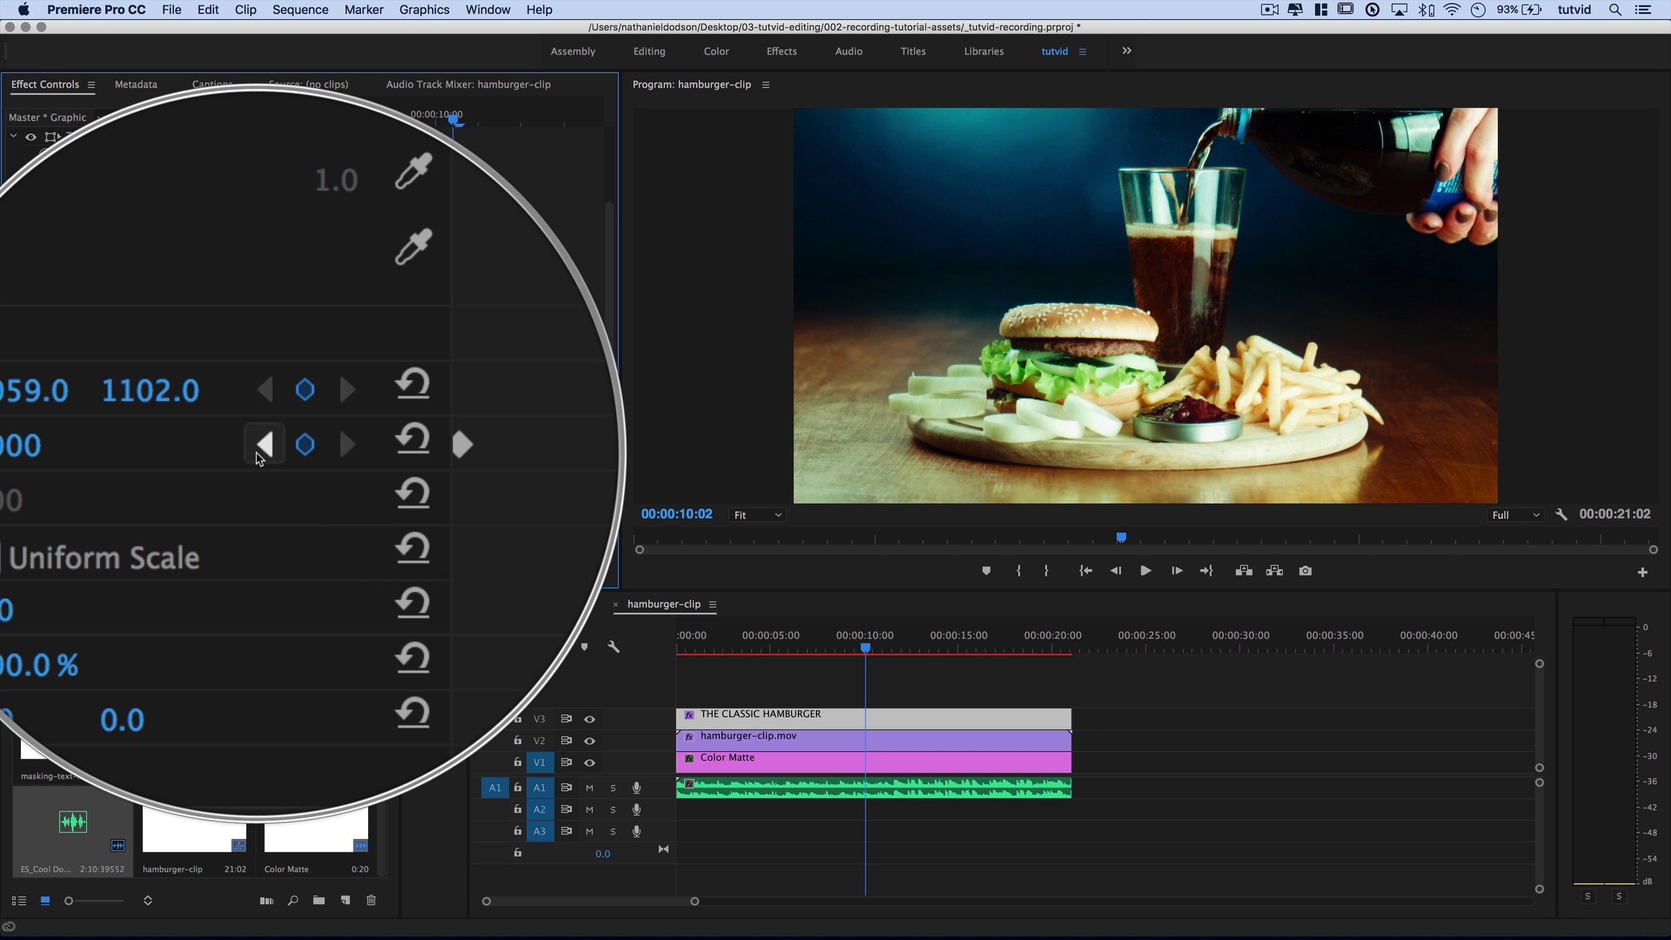
# Add a 960, 540 Position keyframe at 00:00:09:12 and preview the zoom.
pyautogui.click(258, 450)
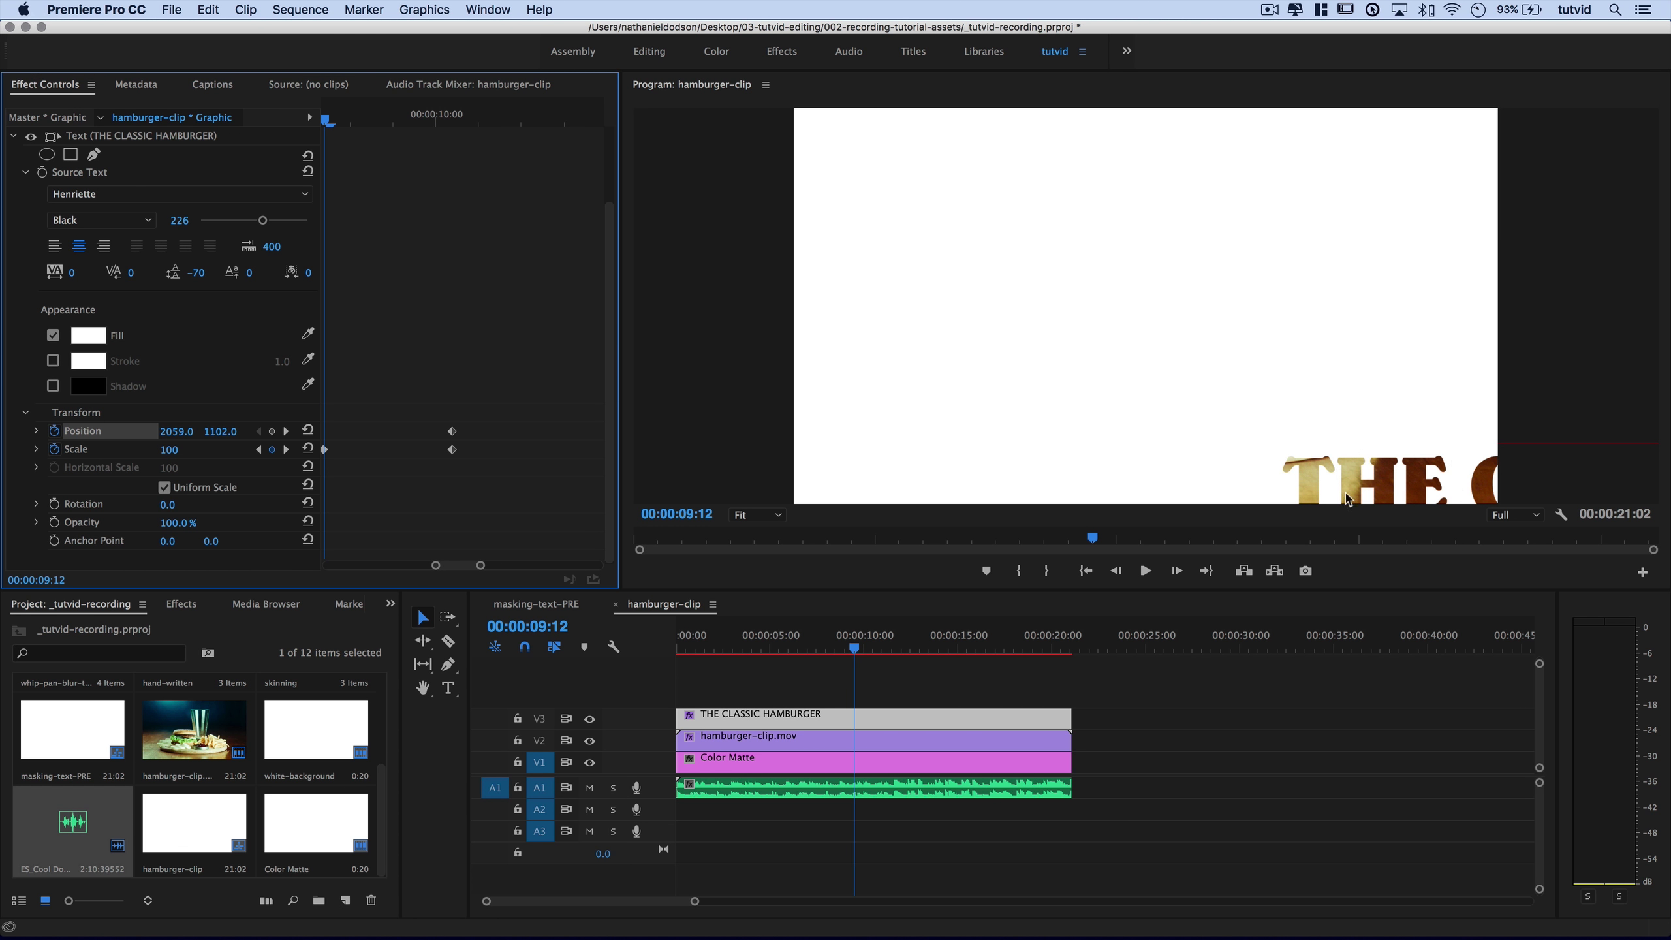
pyautogui.click(308, 431)
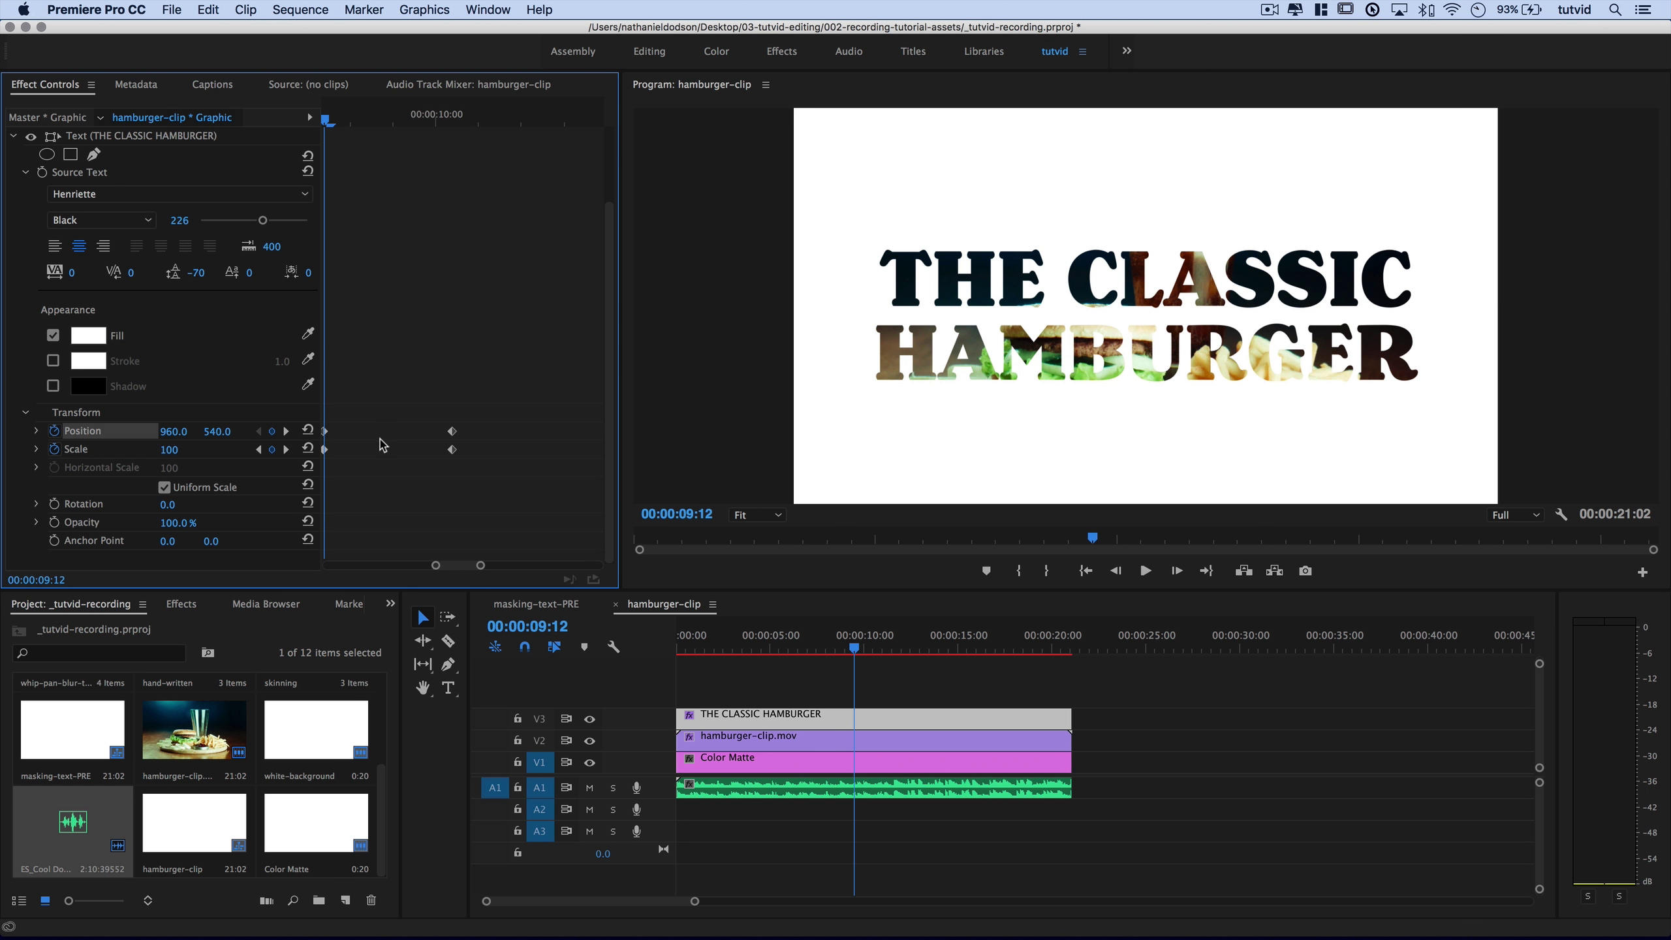
pyautogui.click(459, 561)
pyautogui.hscroll(-2, 419, 340)
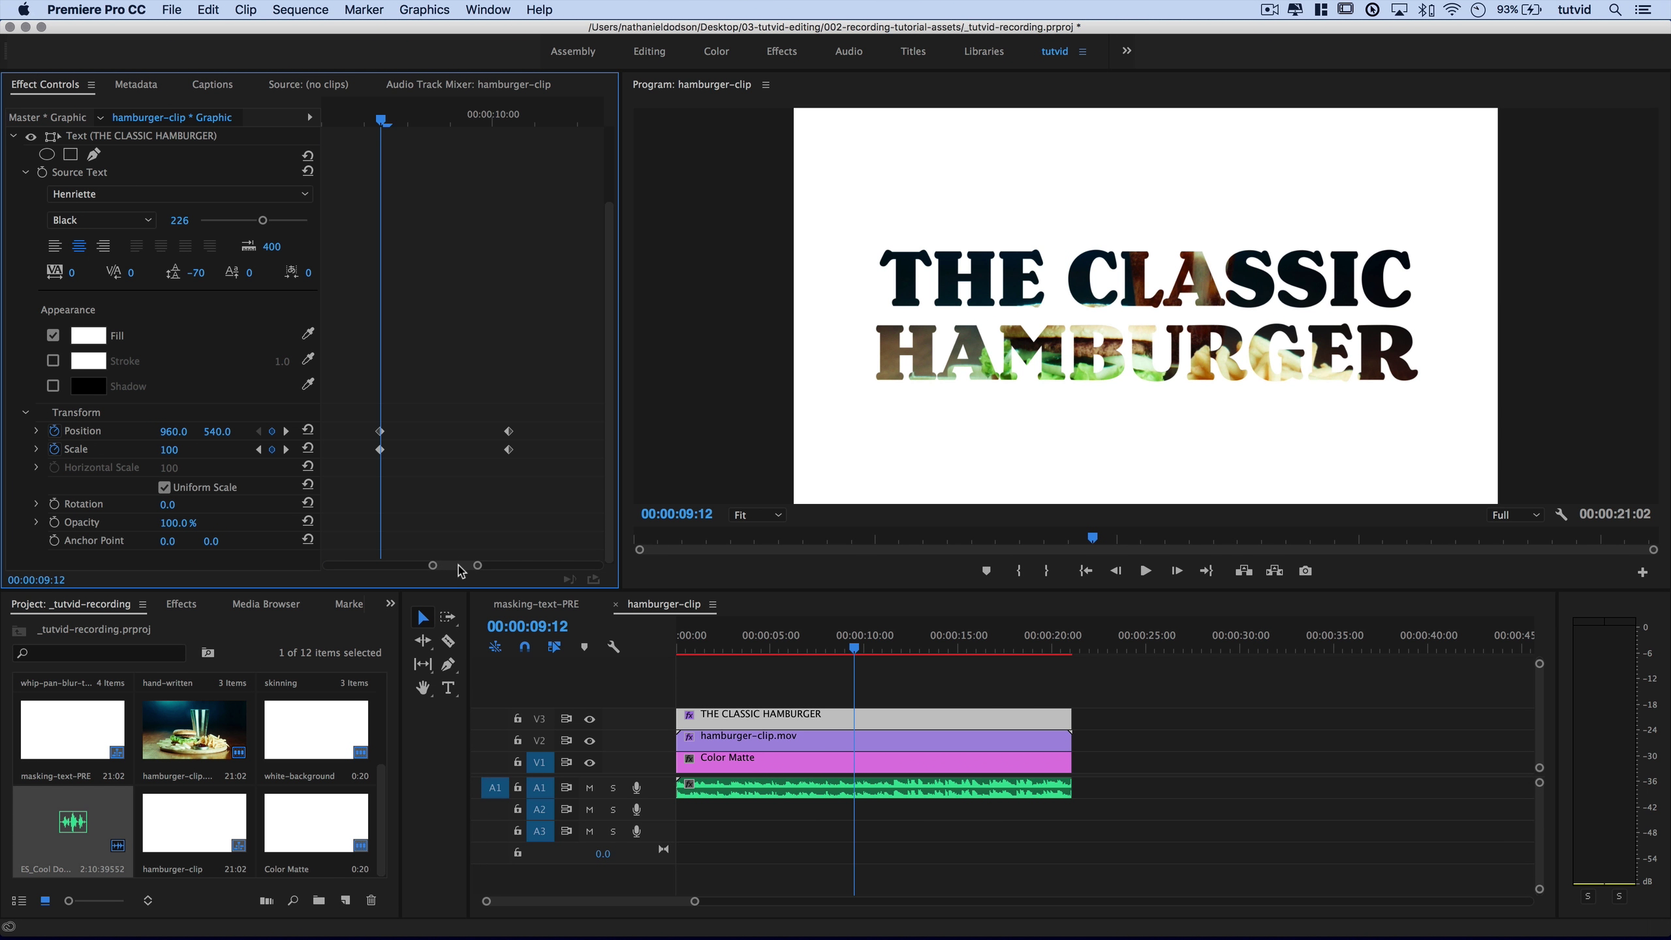
pyautogui.moveTo(345, 122)
pyautogui.mouseDown()
pyautogui.moveTo(490, 136)
pyautogui.moveTo(373, 162)
pyautogui.moveTo(549, 124)
pyautogui.mouseUp()
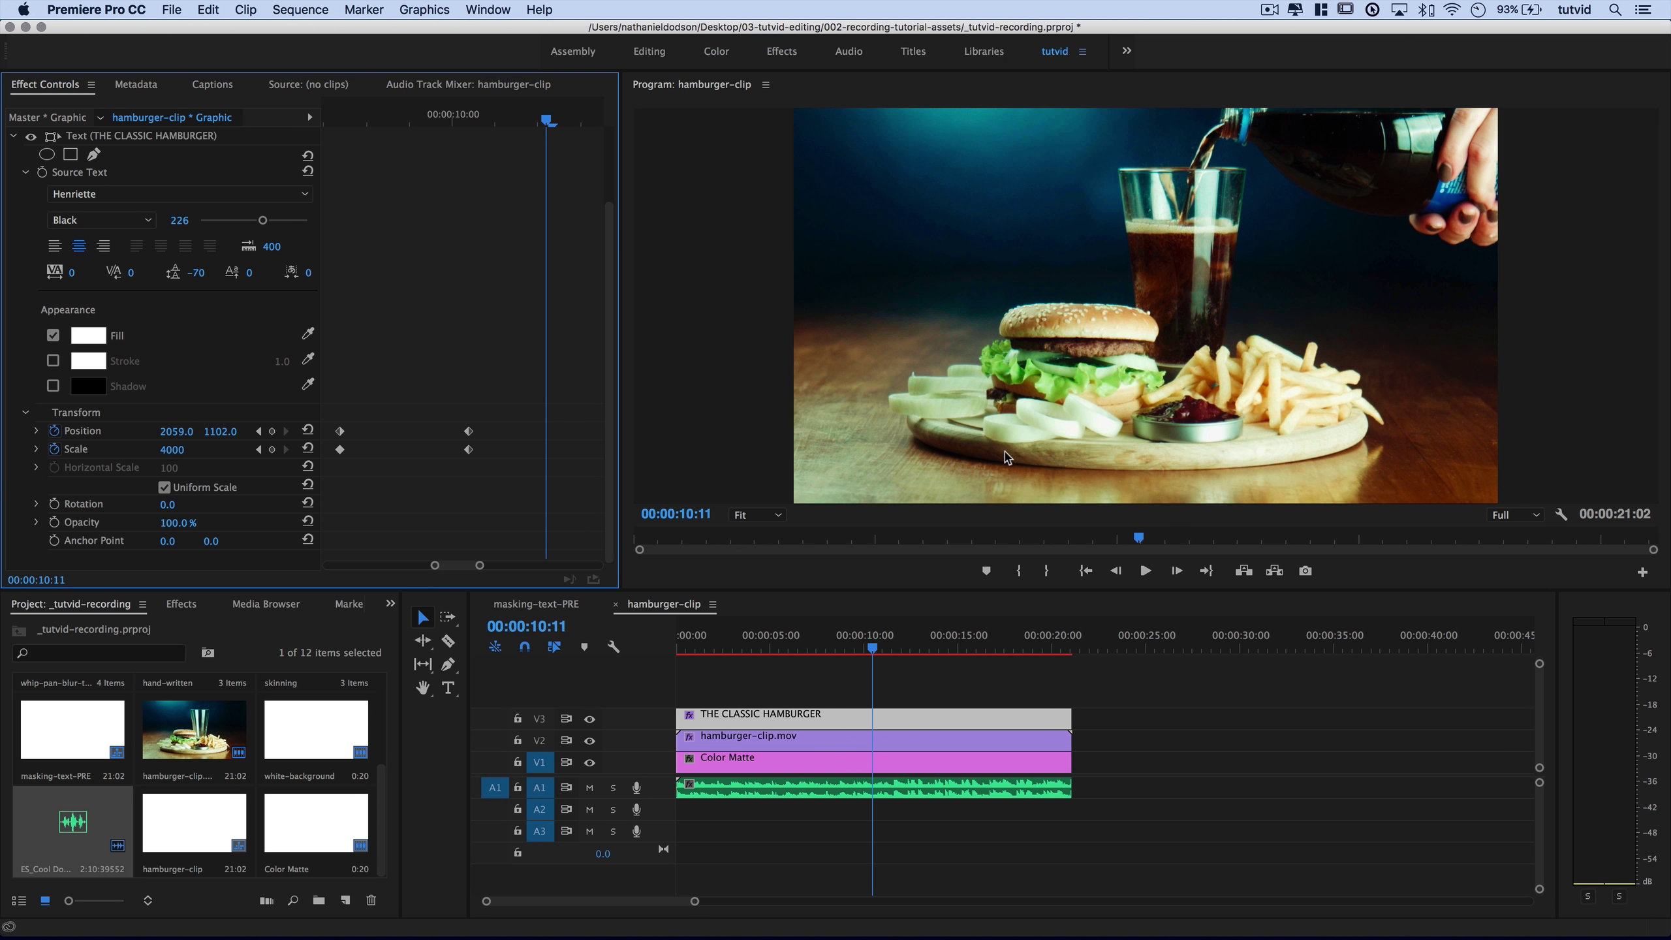
pyautogui.scroll(-3, 490, 454)
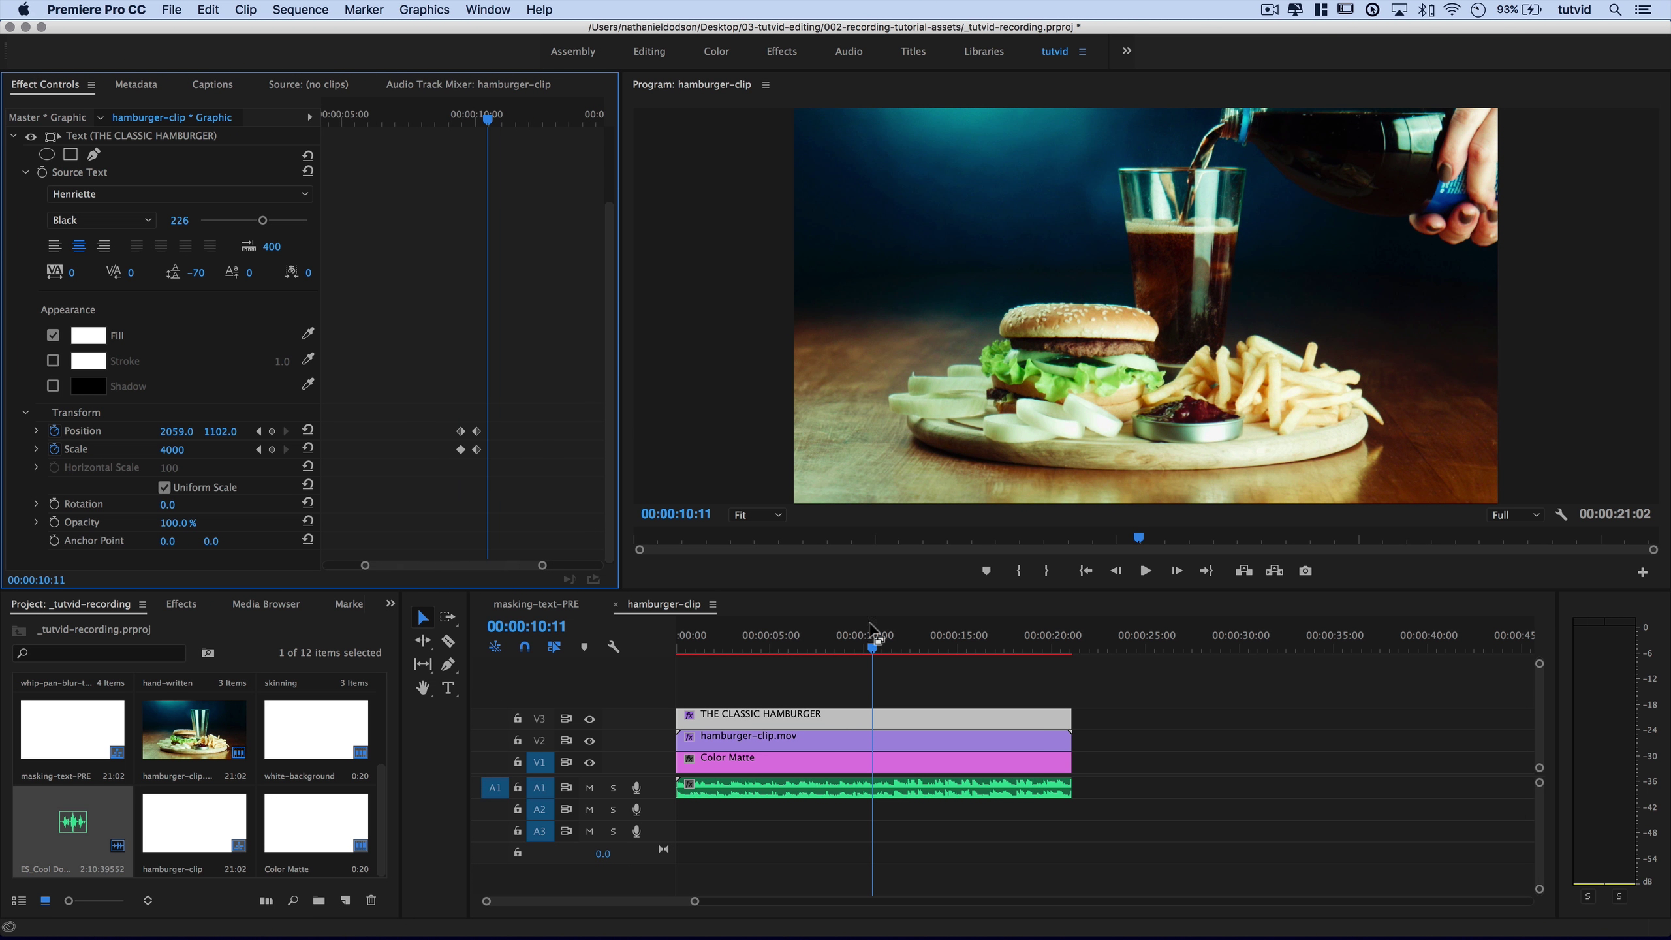
pyautogui.press('Home')
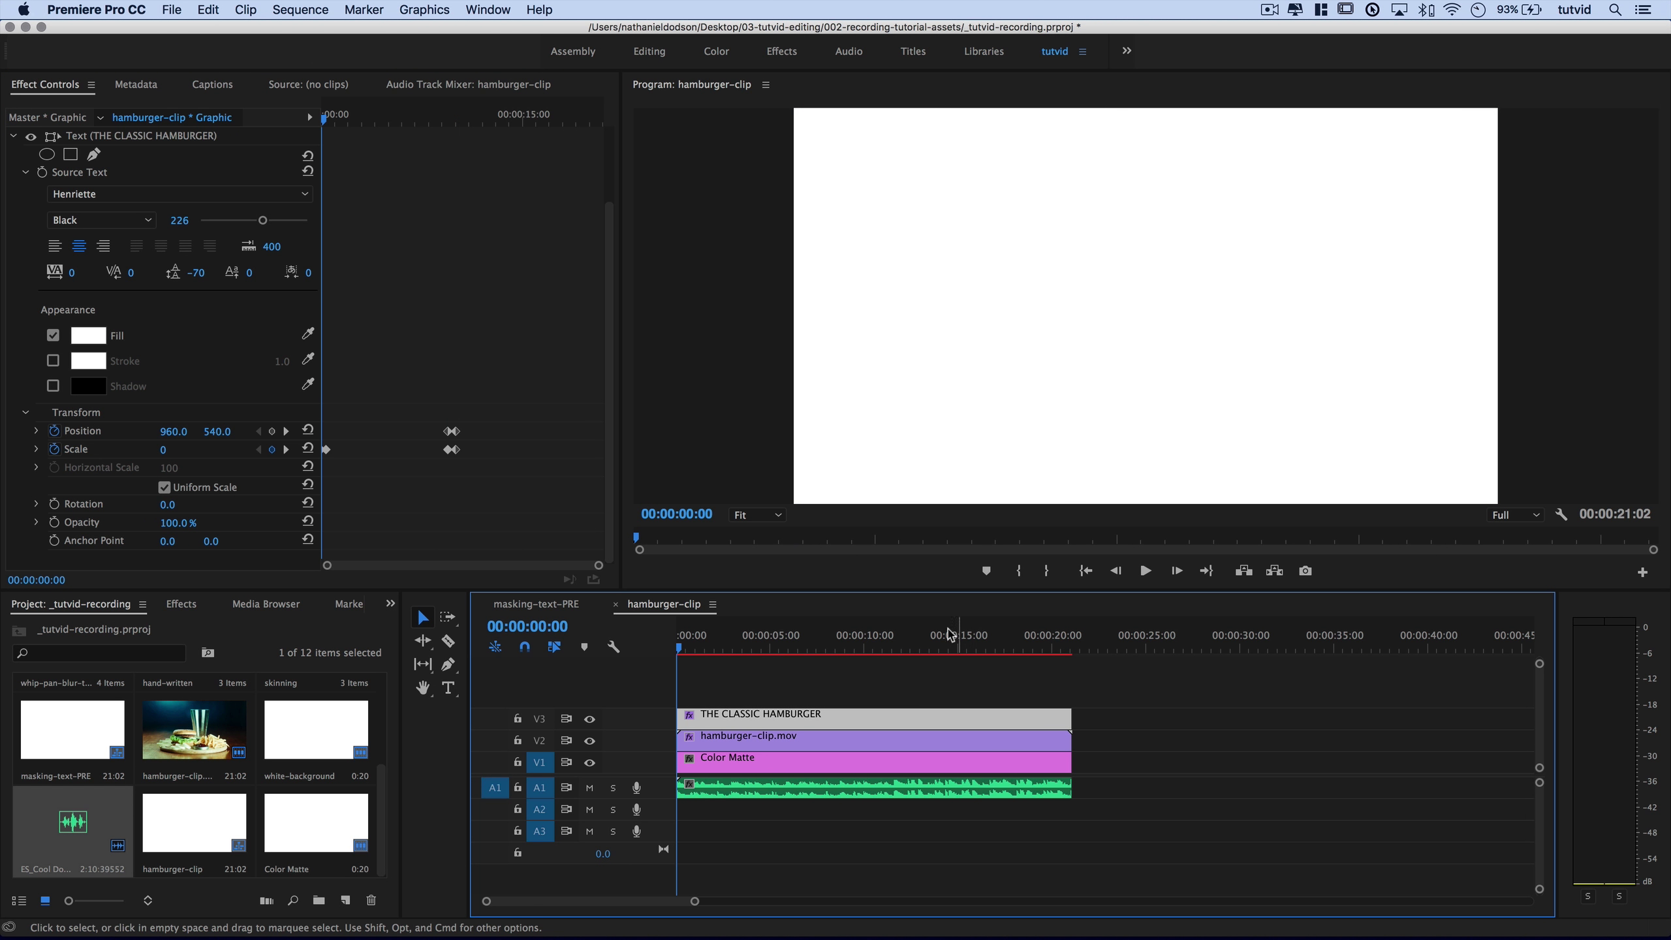
pyautogui.press('space')
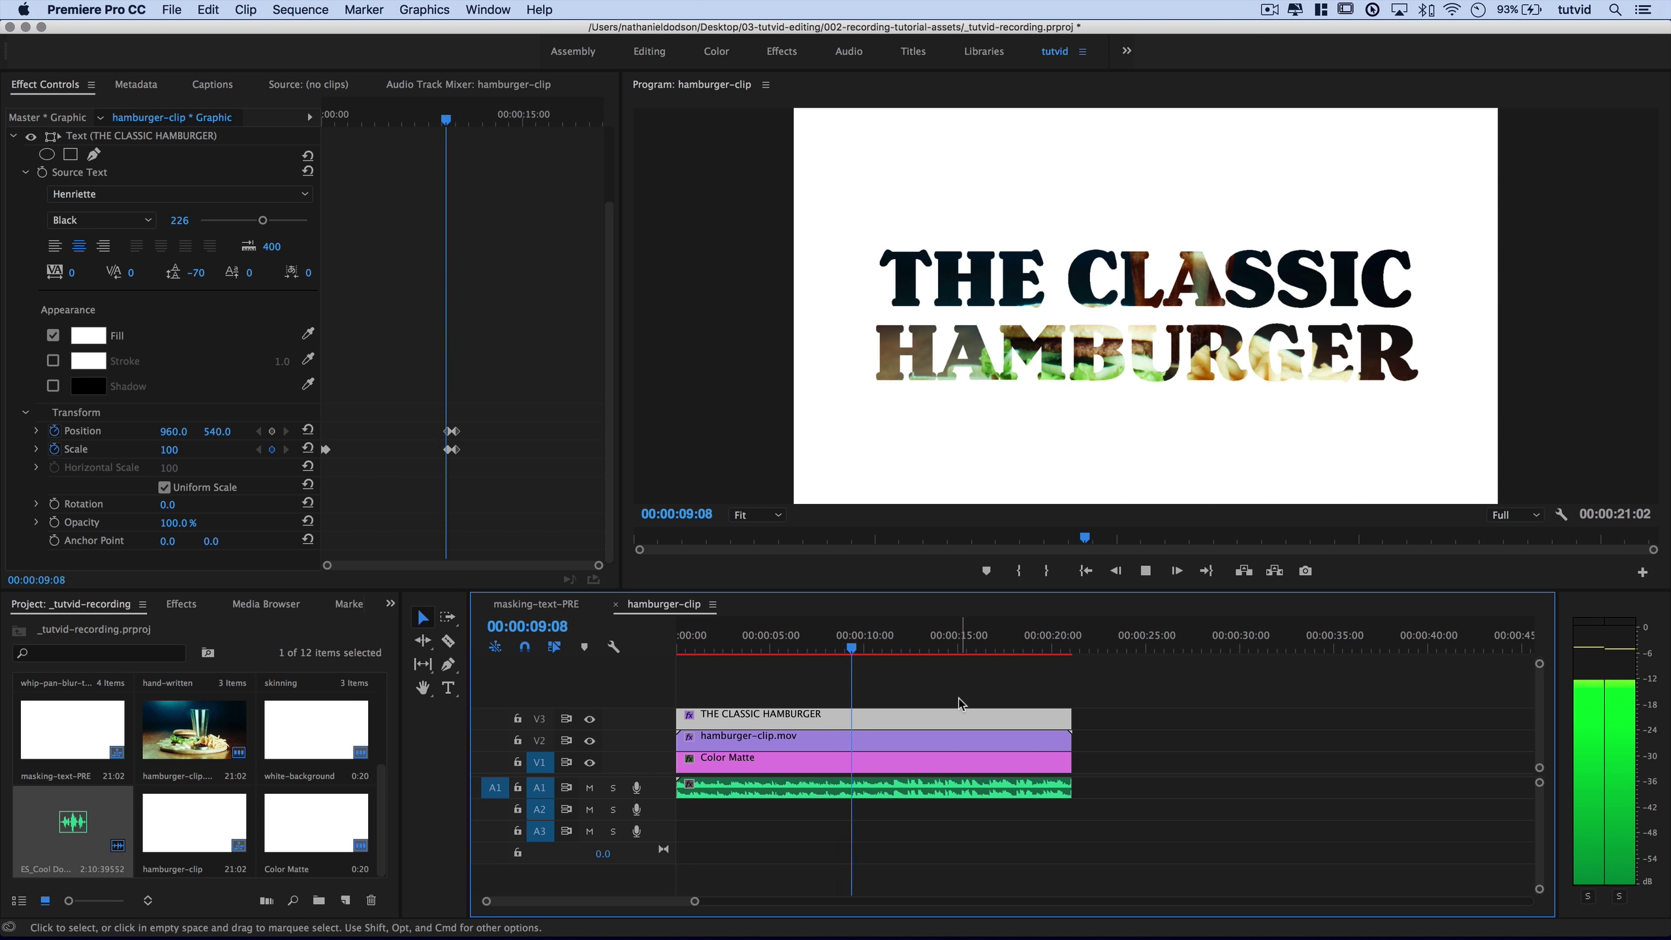
pyautogui.press('space')
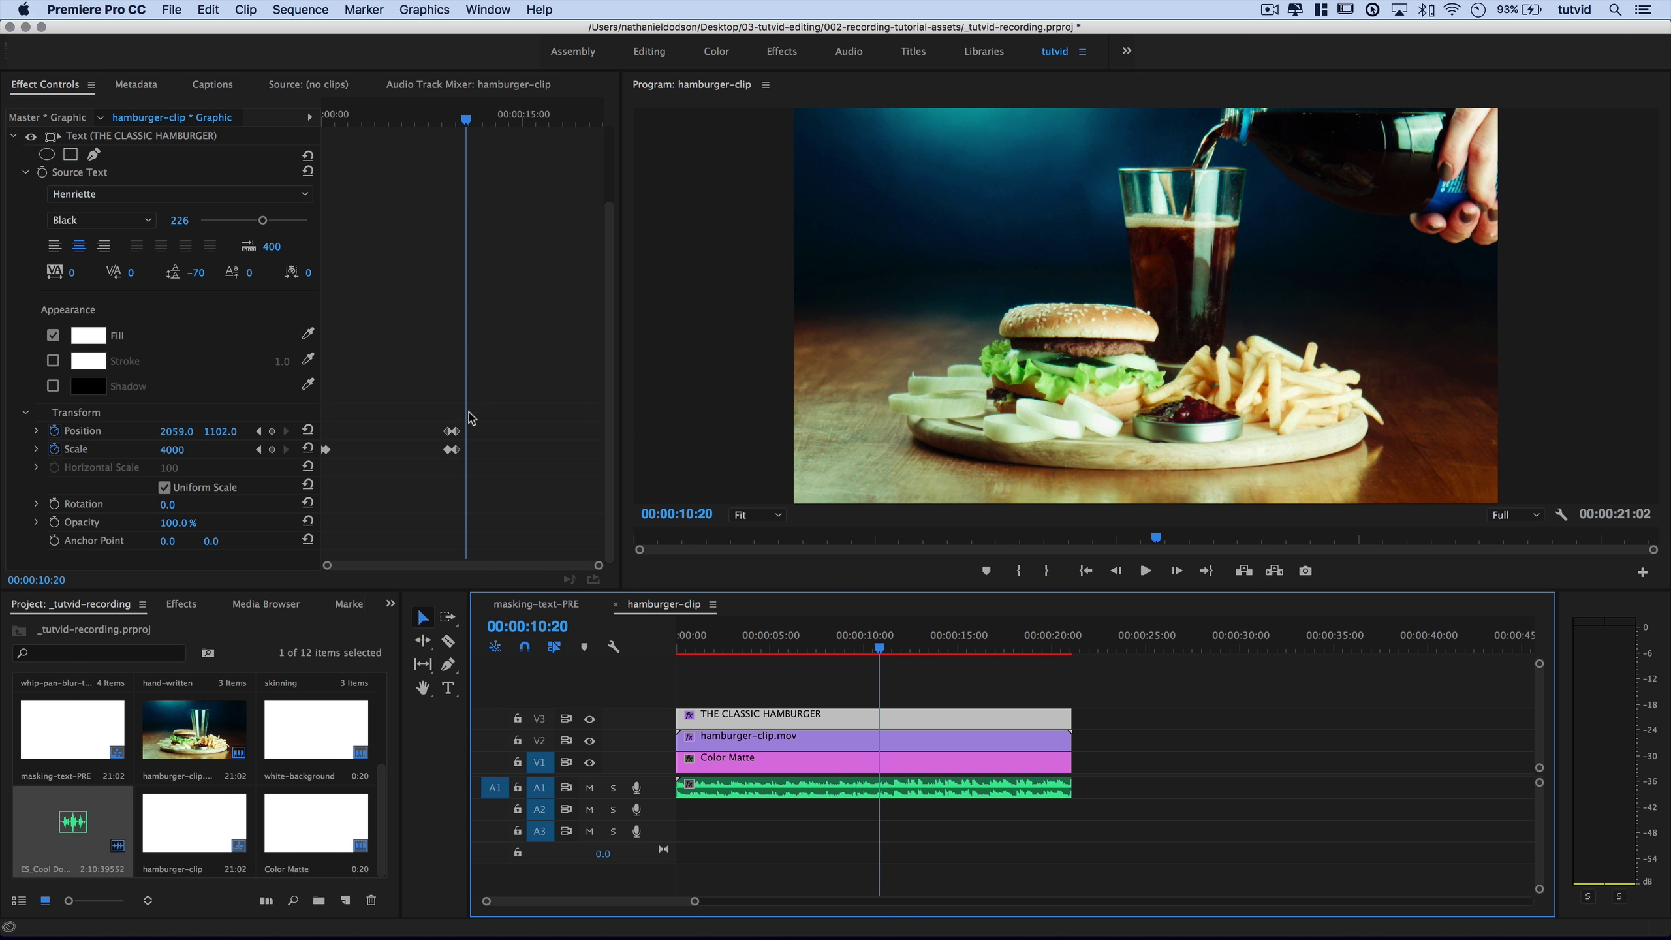
# Apply Ease In to the final Position and Scale keyframes.
pyautogui.moveTo(429, 407); pyautogui.dragTo(481, 484)
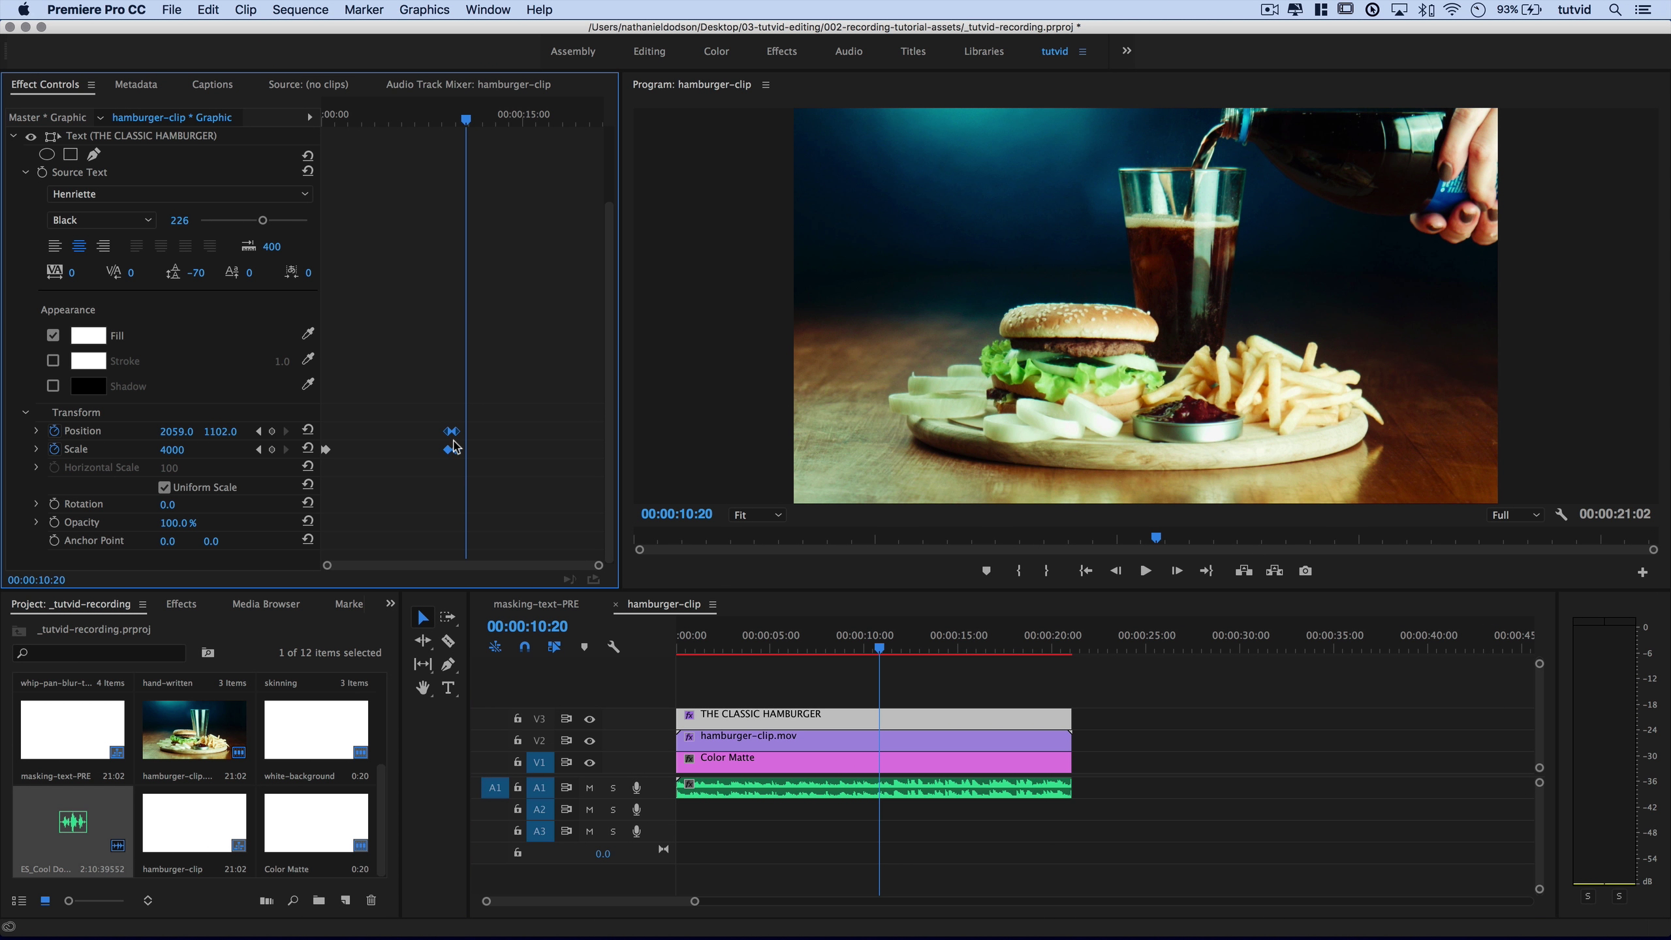
pyautogui.rightClick(453, 436)
pyautogui.moveTo(536, 580)
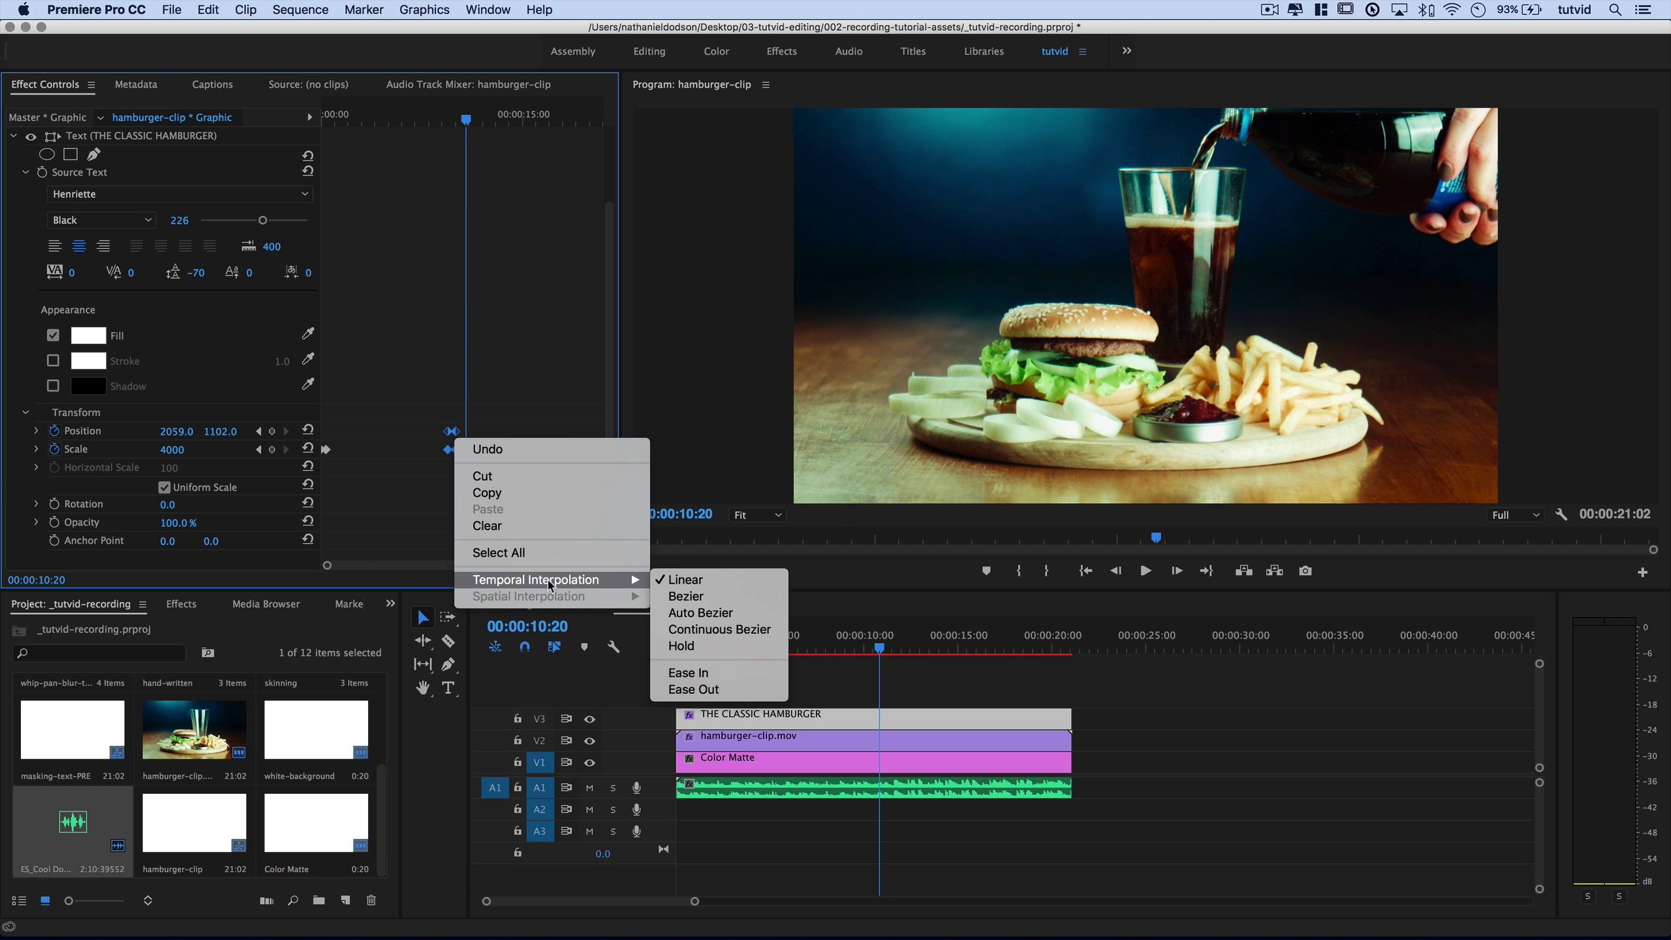
pyautogui.click(727, 689)
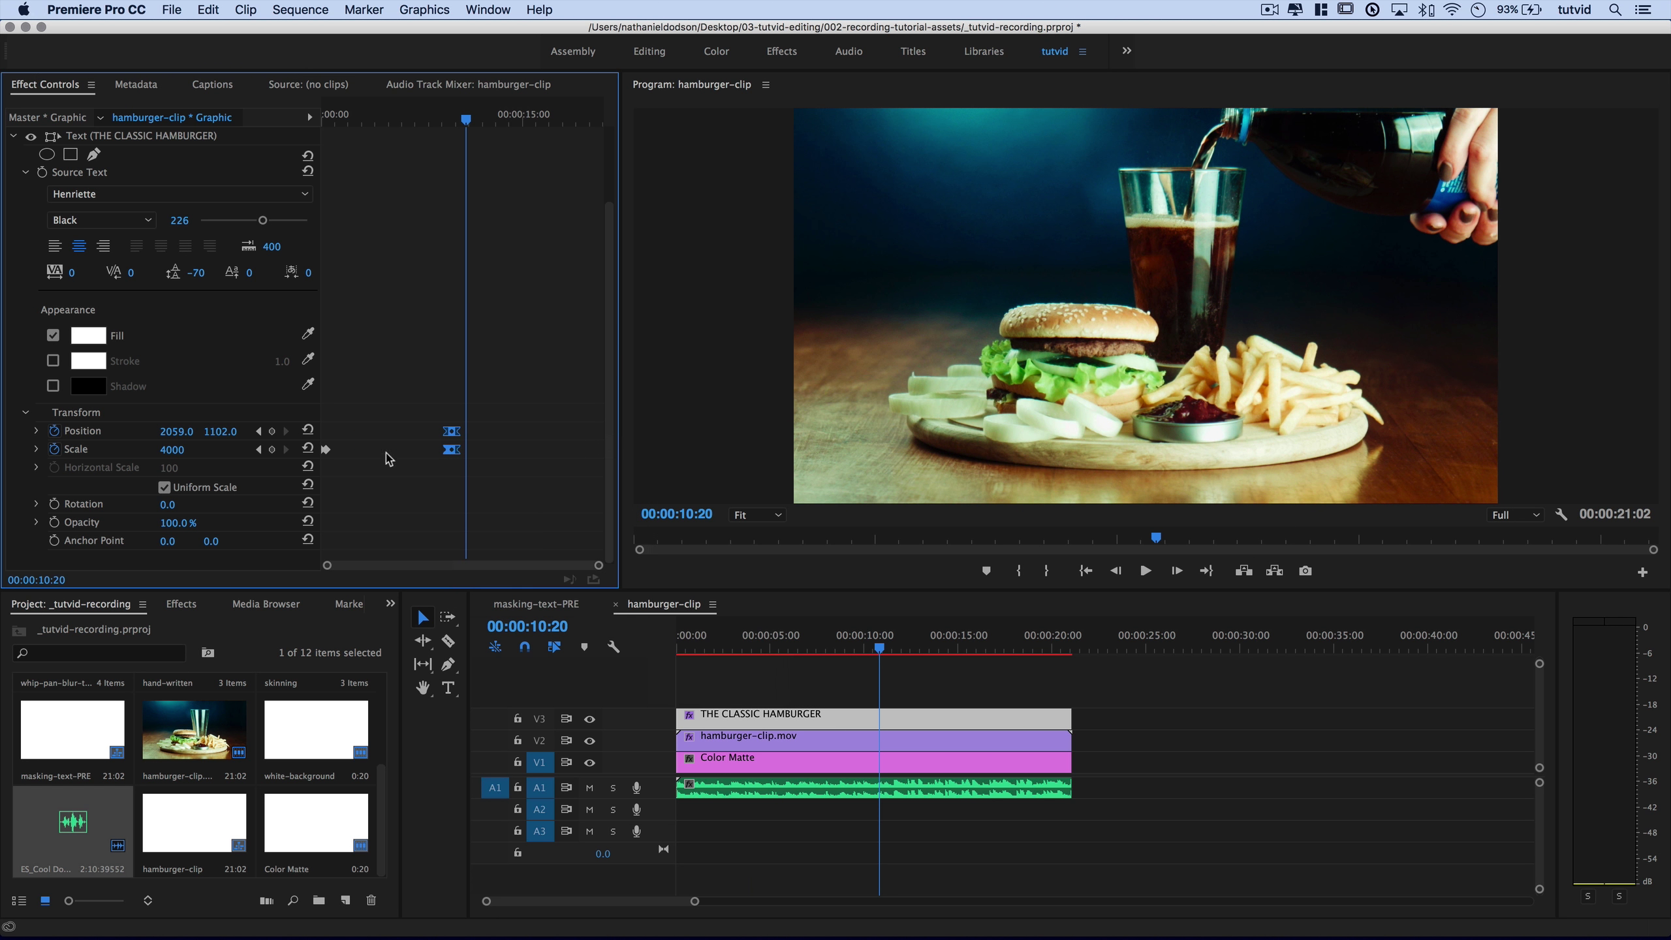
# Apply Ease Out to the first Scale keyframe and play from the start.
pyautogui.click(325, 449)
pyautogui.rightClick(325, 452)
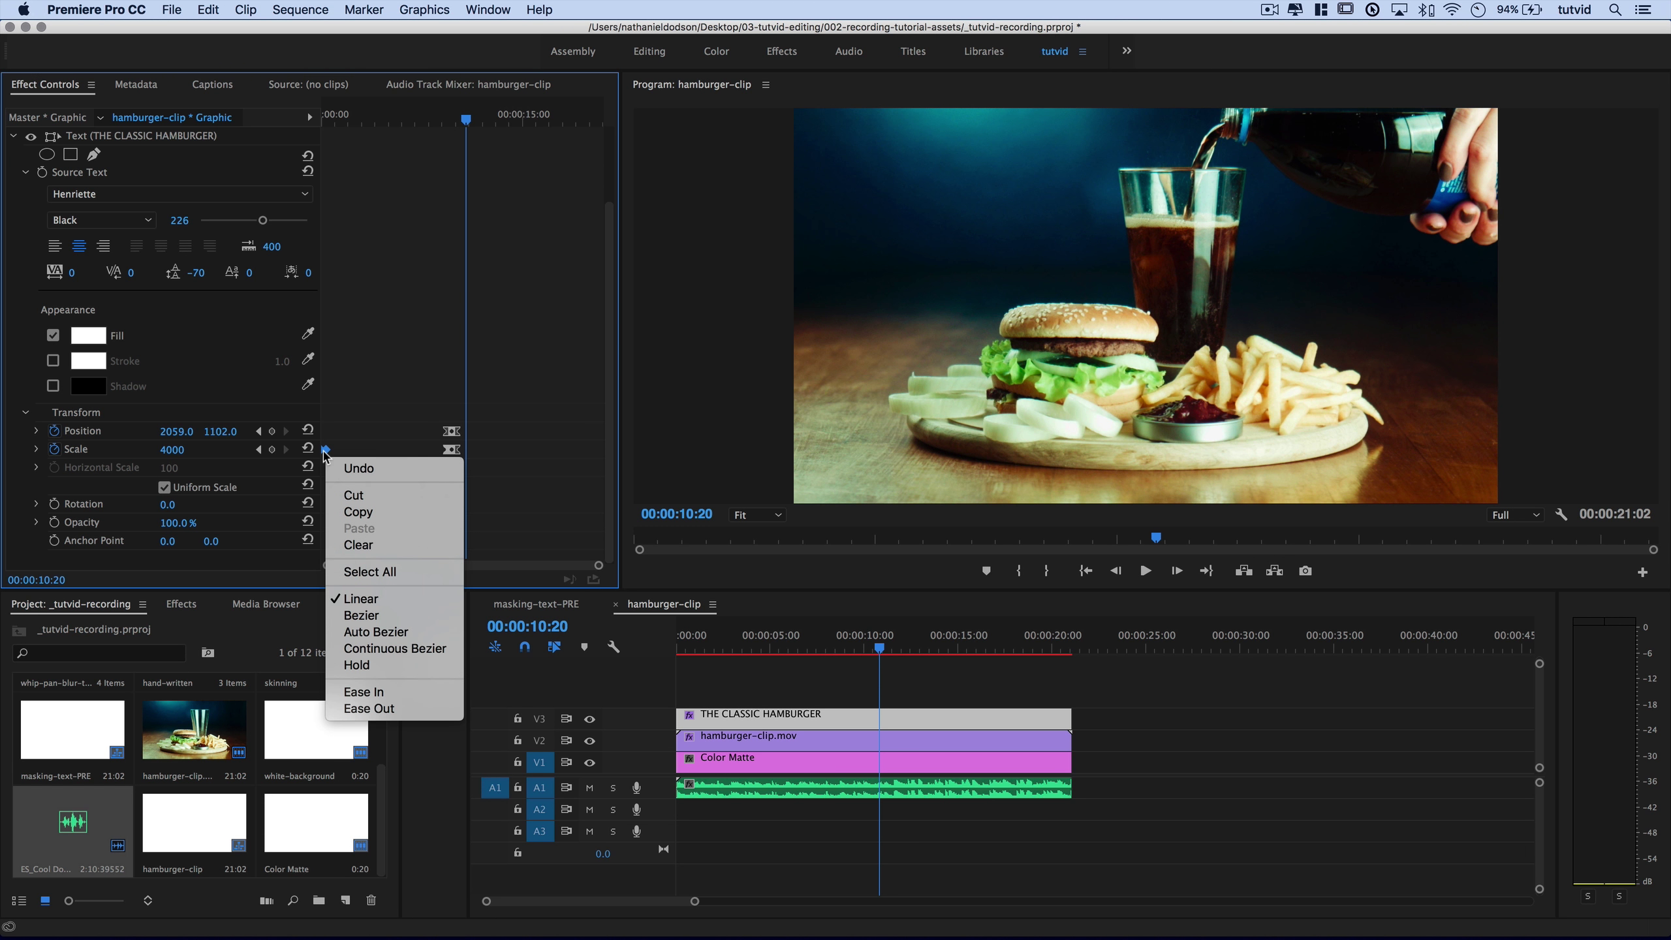
pyautogui.click(406, 709)
pyautogui.press('Home')
pyautogui.press('space')
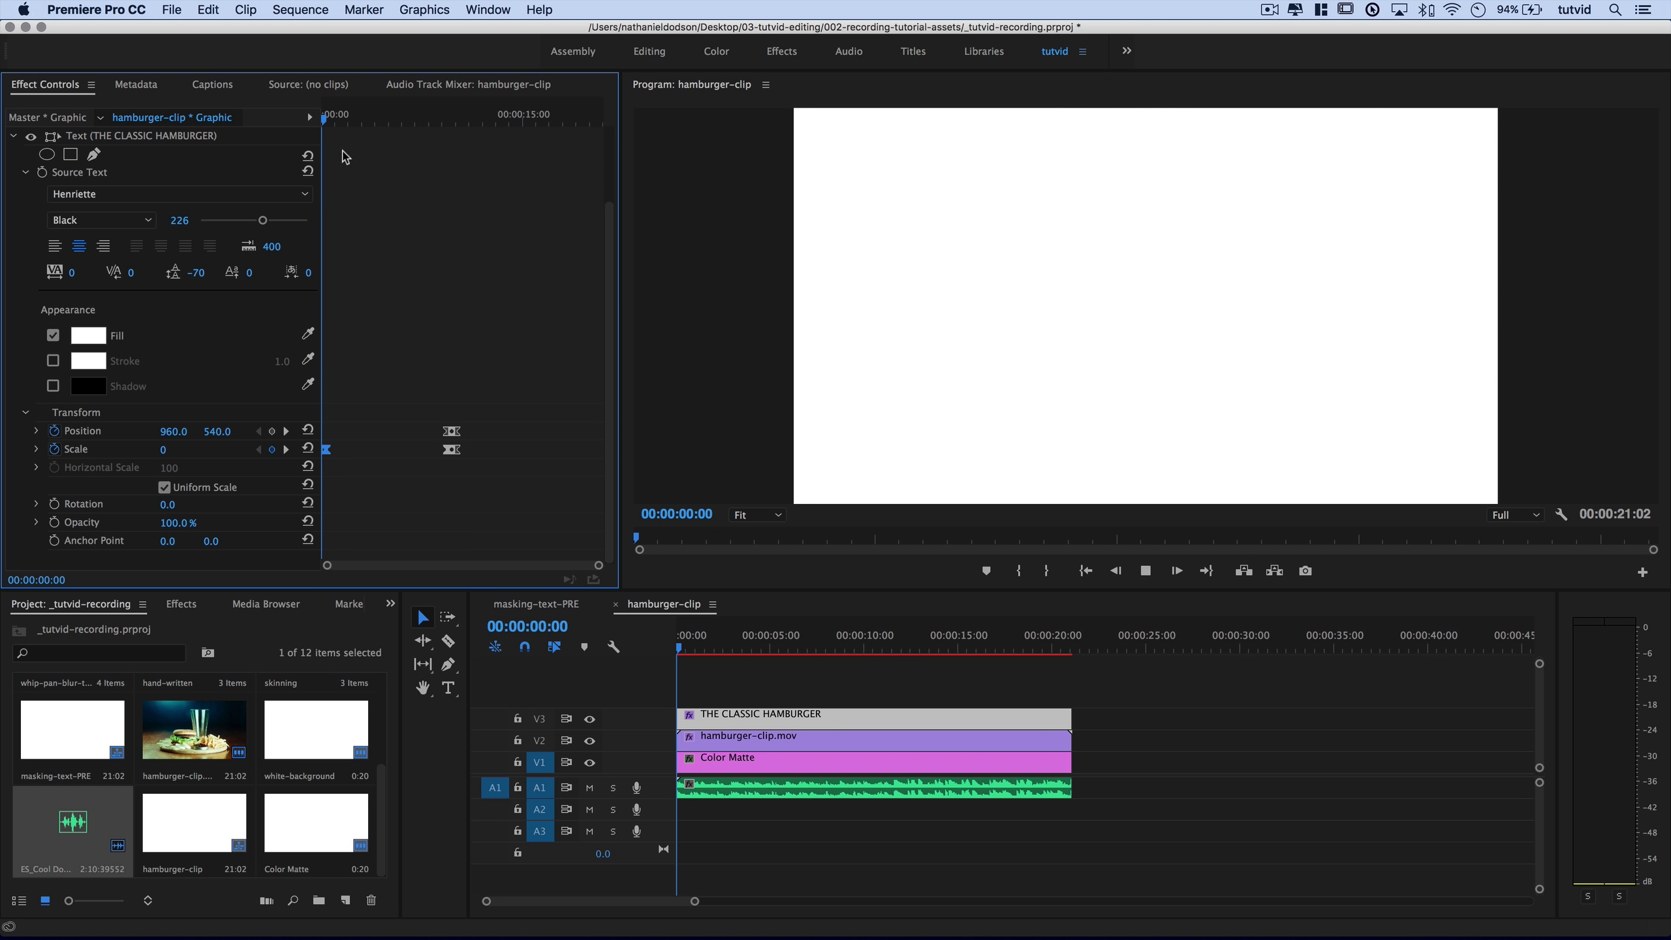
pyautogui.press('space')
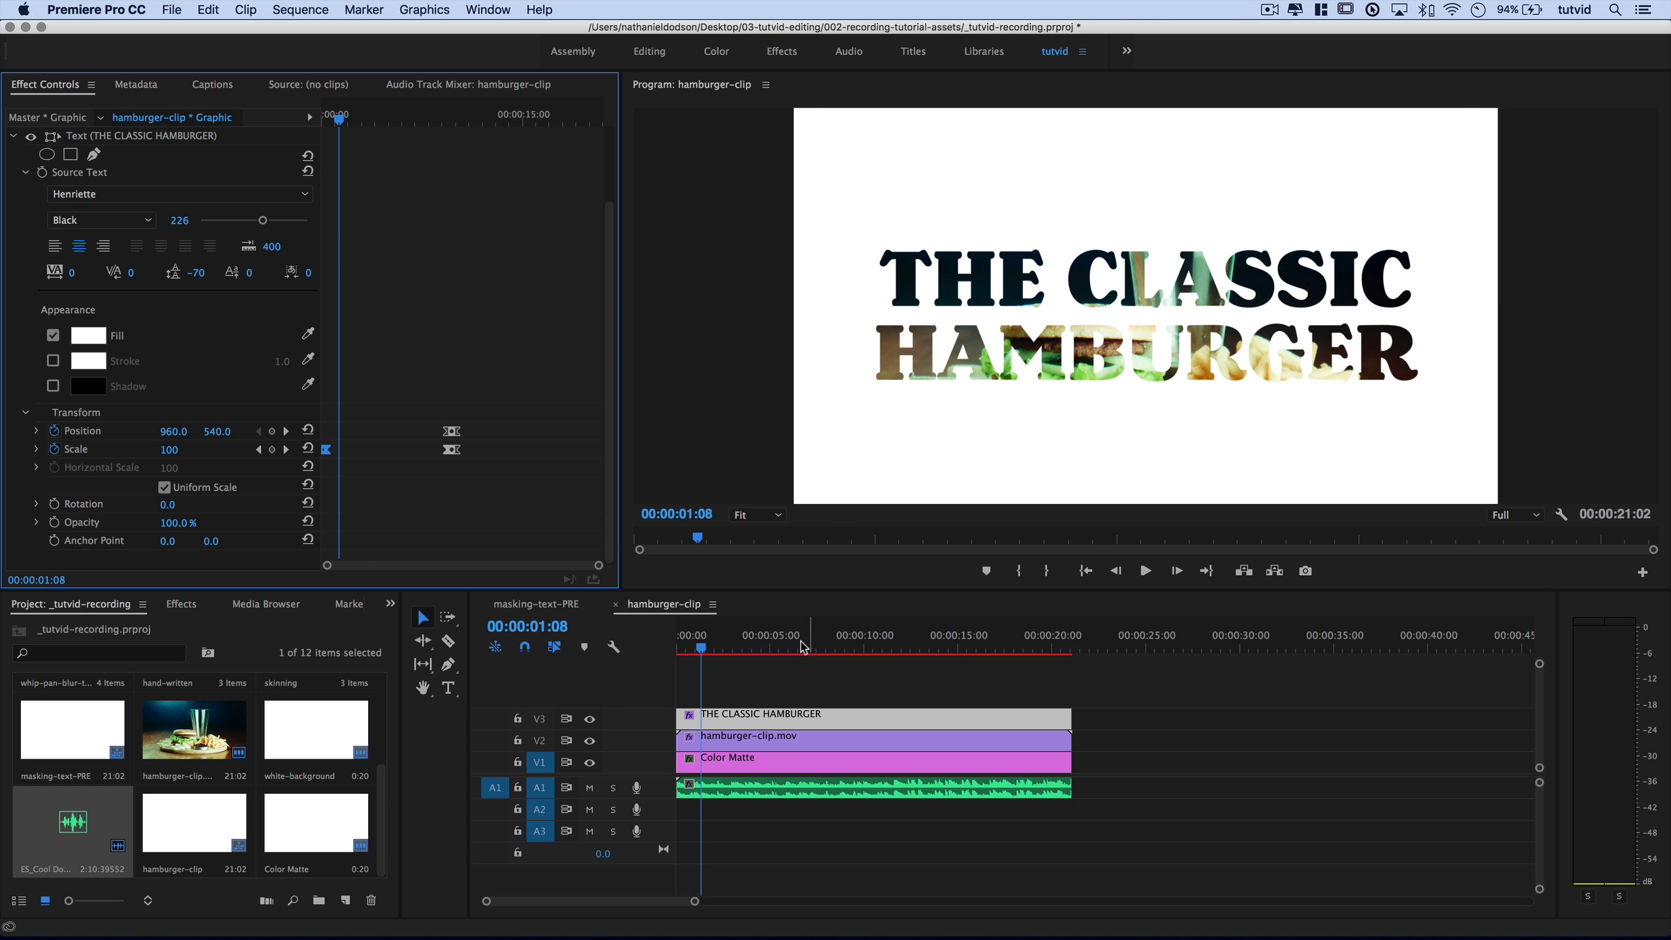
pyautogui.moveTo(701, 636)
pyautogui.mouseDown()
pyautogui.moveTo(640, 649)
pyautogui.moveTo(926, 681)
pyautogui.mouseUp()
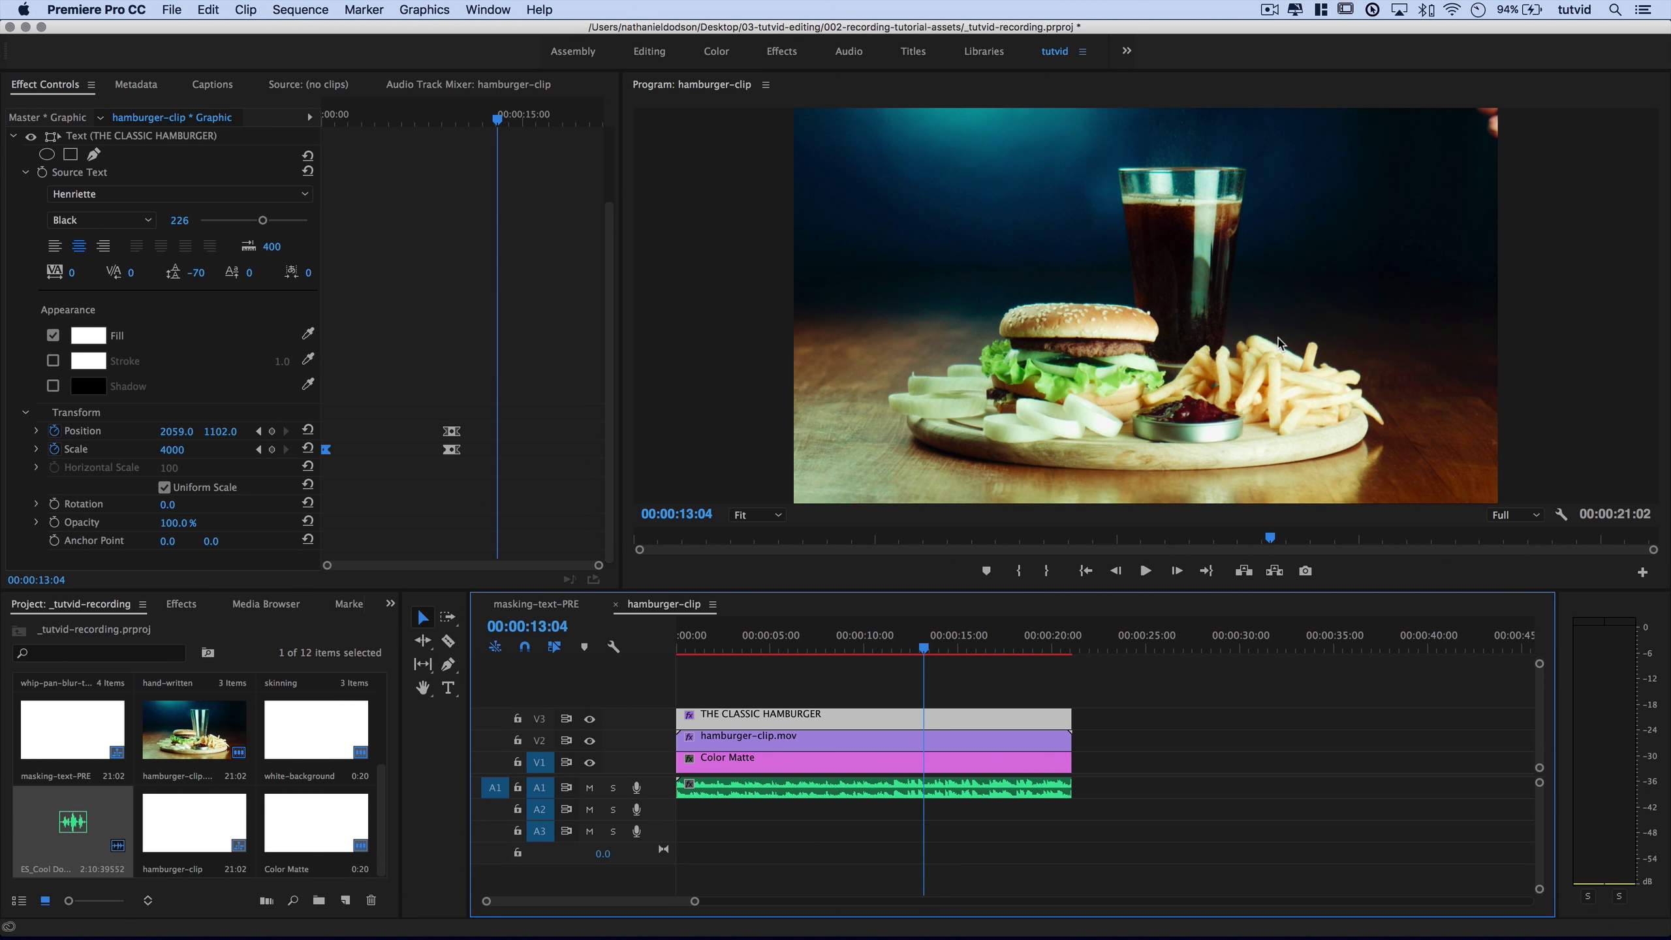